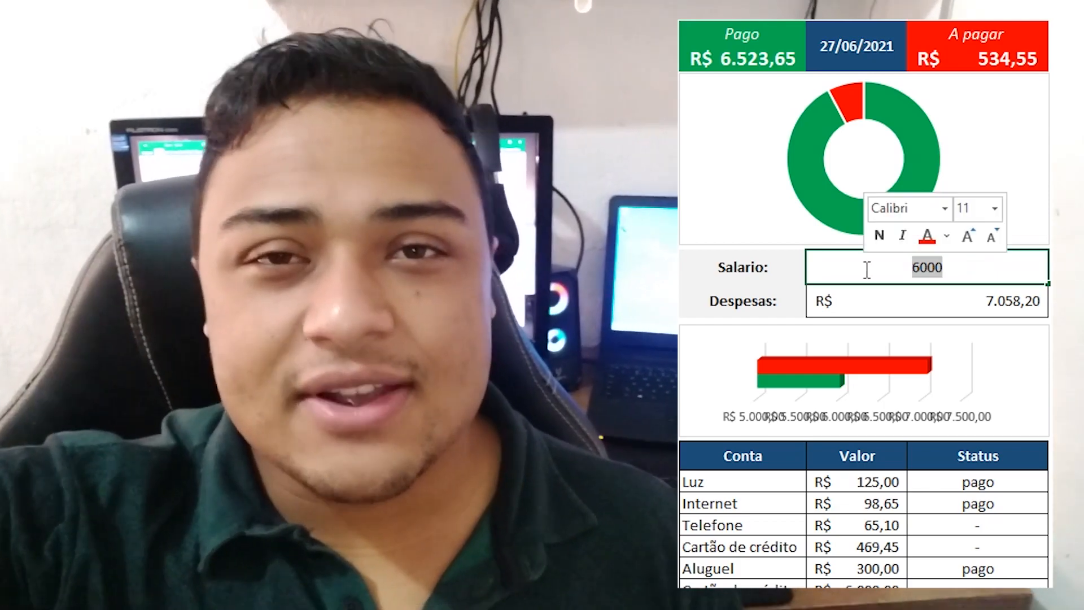
{"action": "key", "text": "Return"}
{"action": "left_click", "coordinate": [964, 573]}
{"action": "left_click", "coordinate": [977, 526]}
{"action": "left_click", "coordinate": [1053, 530]}
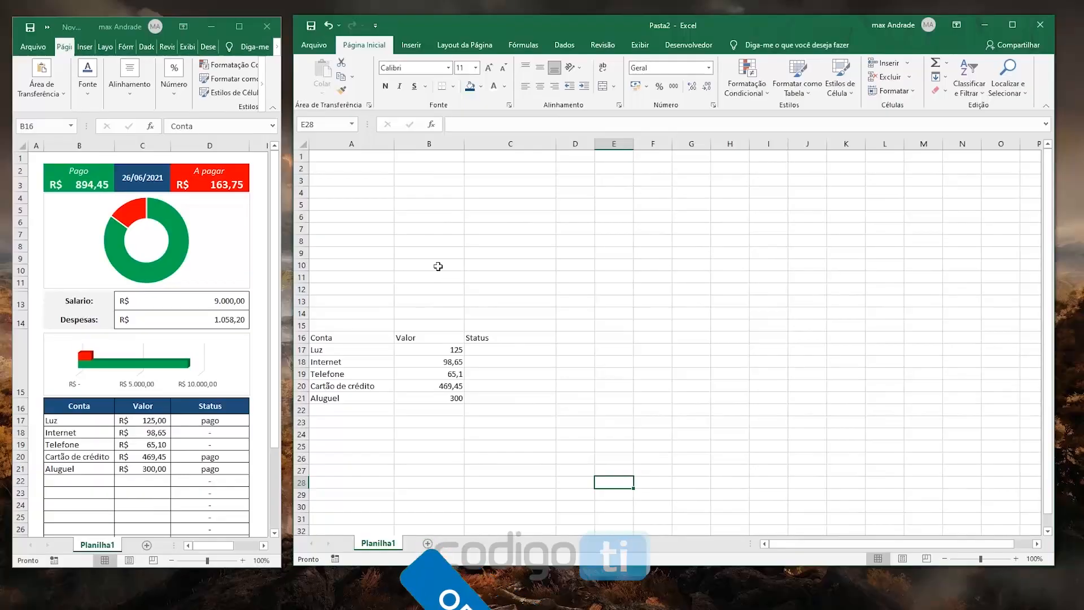
{"action": "mouse_move", "coordinate": [111, 31]}
{"action": "left_mouse_down"}
{"action": "mouse_move", "coordinate": [192, 9]}
{"action": "mouse_move", "coordinate": [146, 34]}
{"action": "mouse_move", "coordinate": [120, 29]}
{"action": "left_mouse_up"}
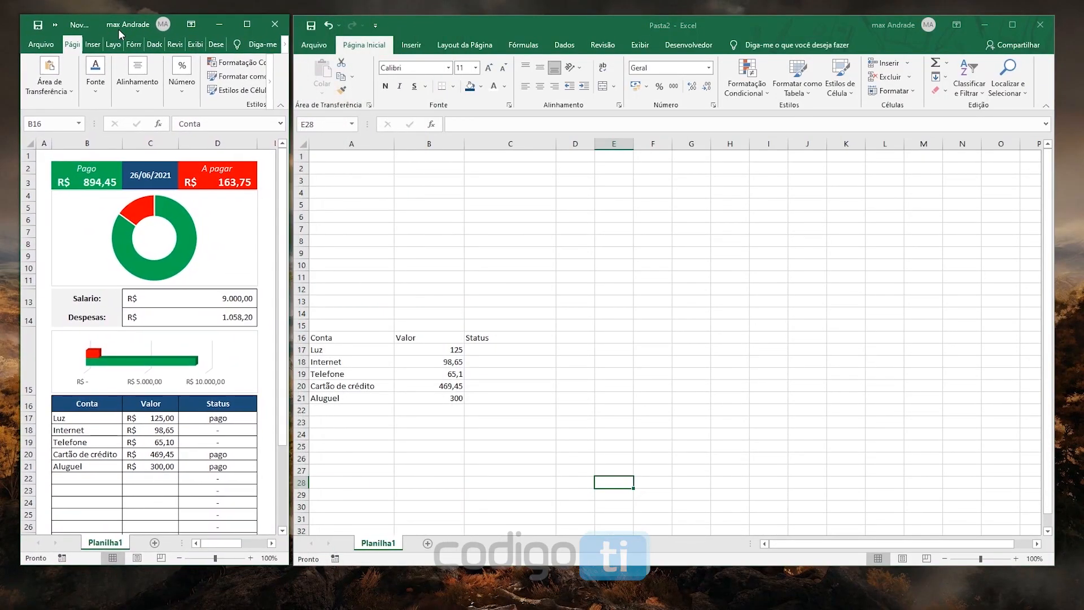
{"action": "left_click_drag", "start_coordinate": [310, 340], "coordinate": [348, 386]}
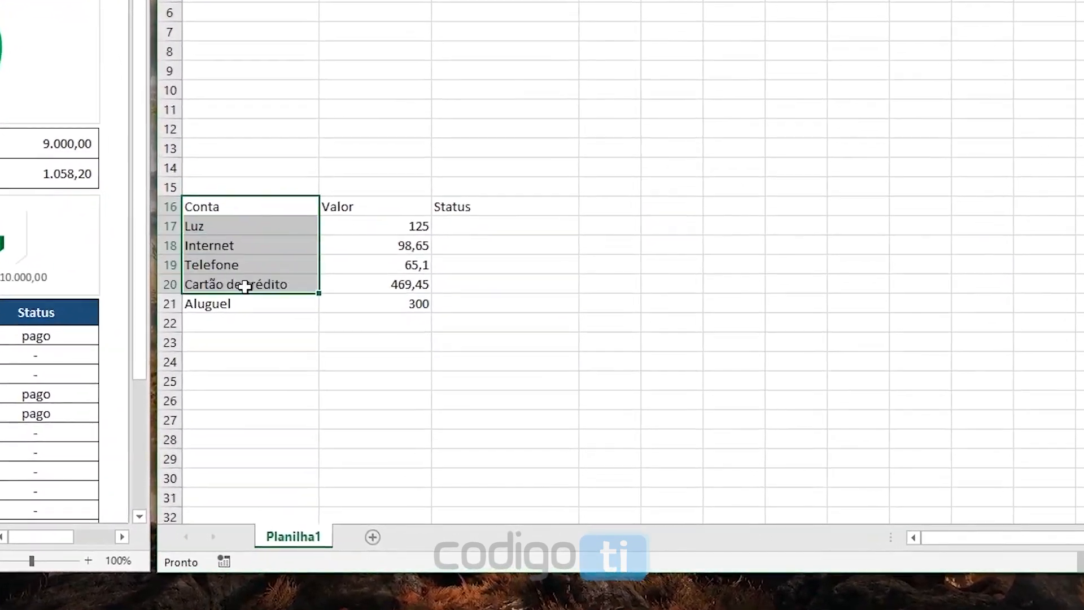
{"action": "left_click_drag", "start_coordinate": [247, 286], "coordinate": [250, 303]}
{"action": "left_click_drag", "start_coordinate": [361, 208], "coordinate": [363, 307]}
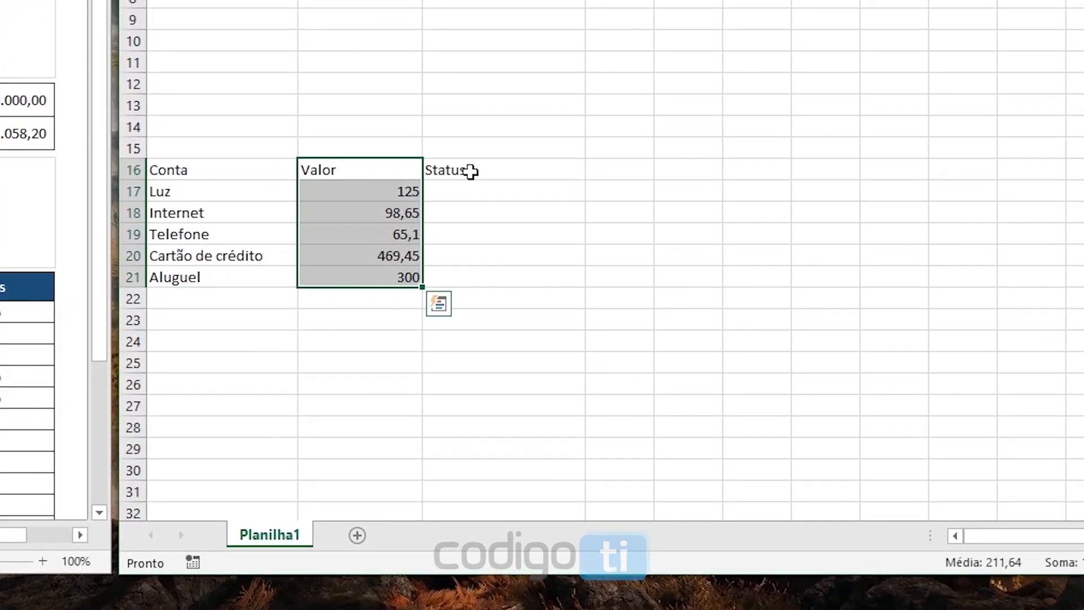
{"action": "left_click_drag", "start_coordinate": [471, 172], "coordinate": [458, 276]}
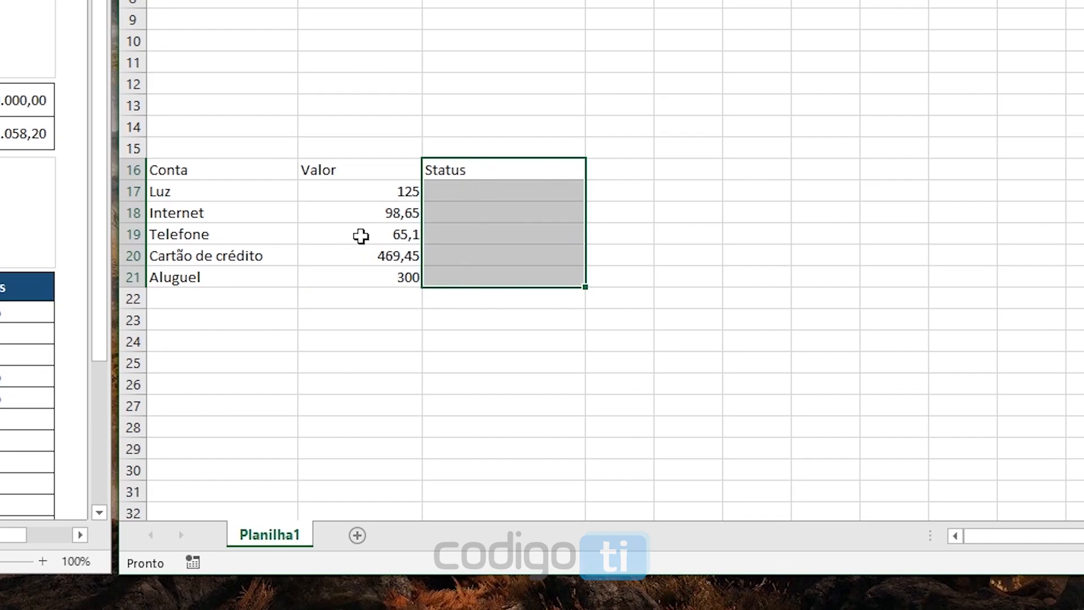
Apply all borders to the bill table range A16:C30
{"action": "left_click", "coordinate": [243, 148]}
{"action": "left_click_drag", "start_coordinate": [177, 172], "coordinate": [433, 477]}
{"action": "scroll", "coordinate": [282, 395], "scroll_direction": "down", "scroll_amount": 2}
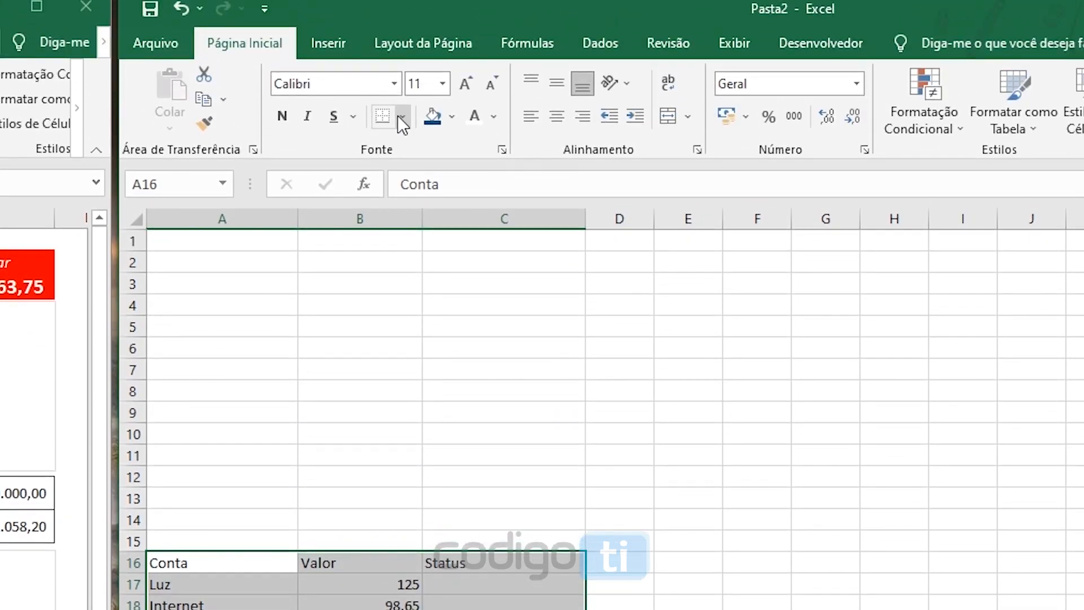
{"action": "left_click", "coordinate": [405, 117]}
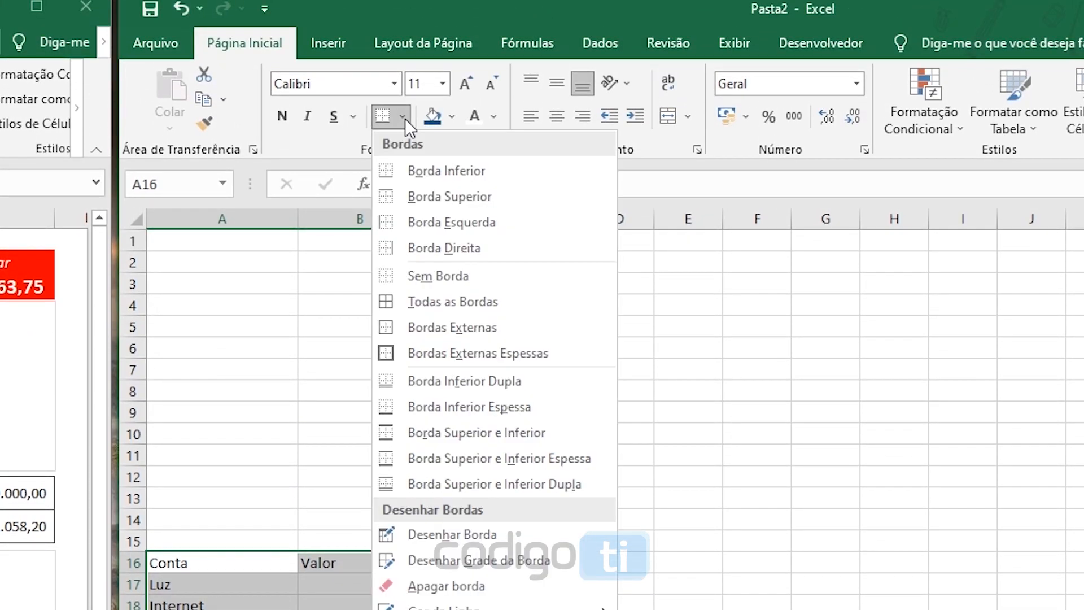
{"action": "left_click", "coordinate": [470, 302]}
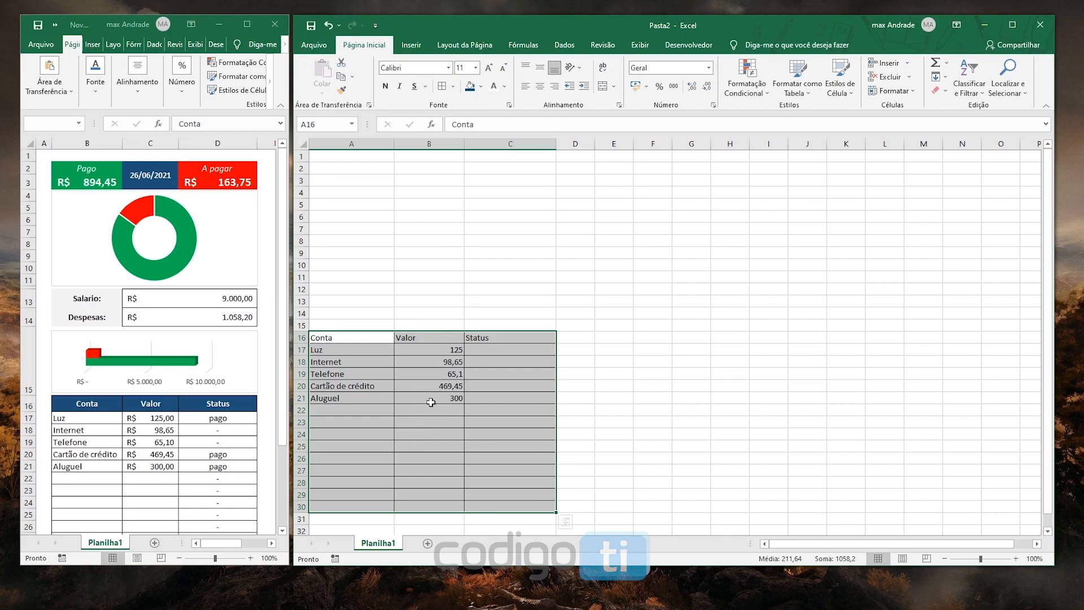
Add list data validation with the source "-;pago" to the first Status cell, C17
{"action": "left_click", "coordinate": [479, 351]}
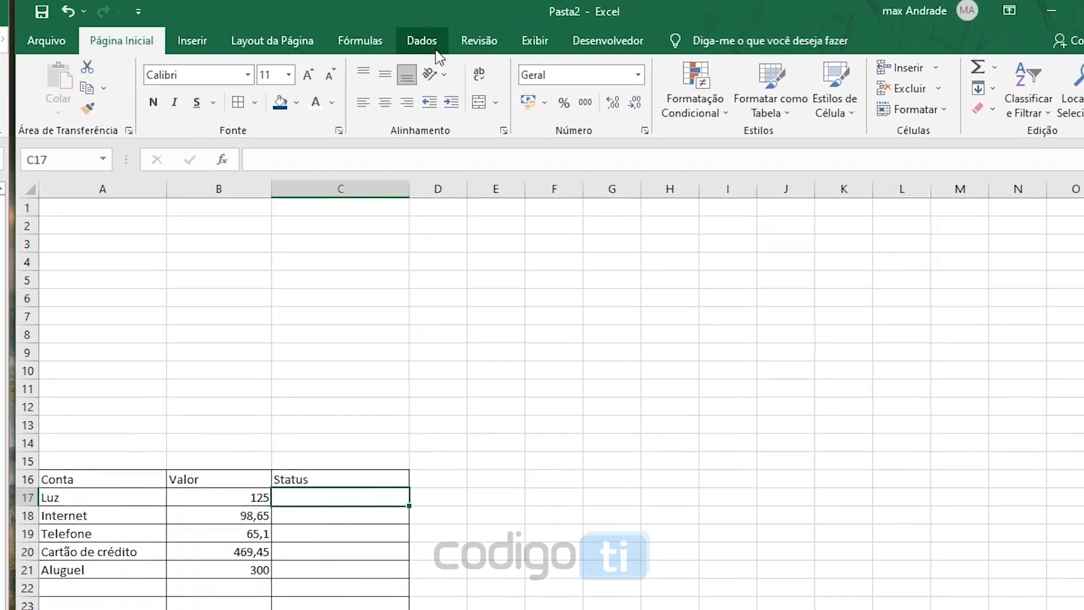
{"action": "left_click", "coordinate": [564, 45]}
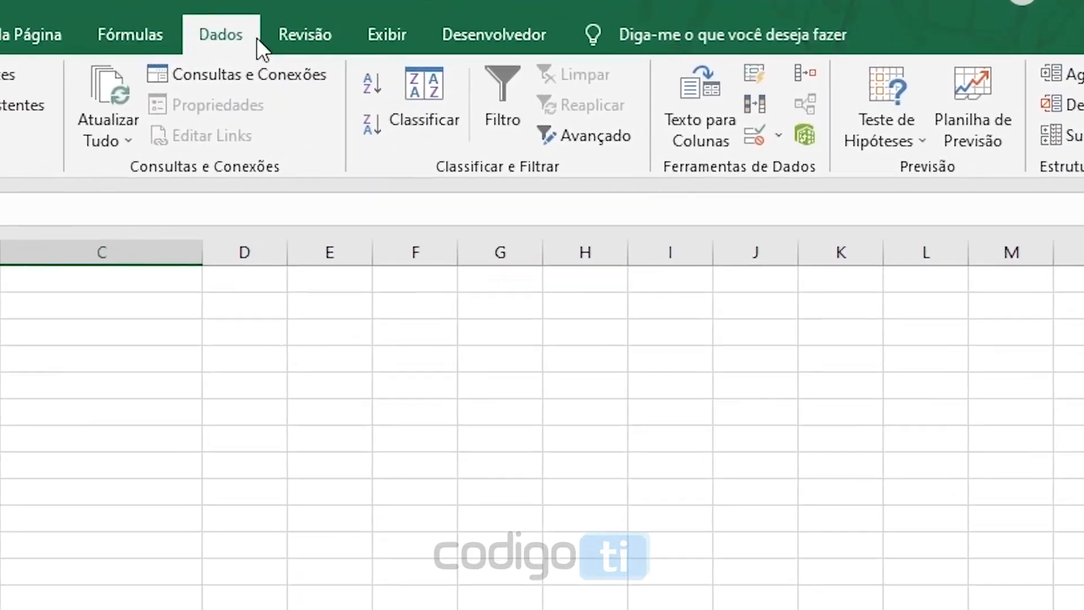
{"action": "left_click", "coordinate": [737, 147]}
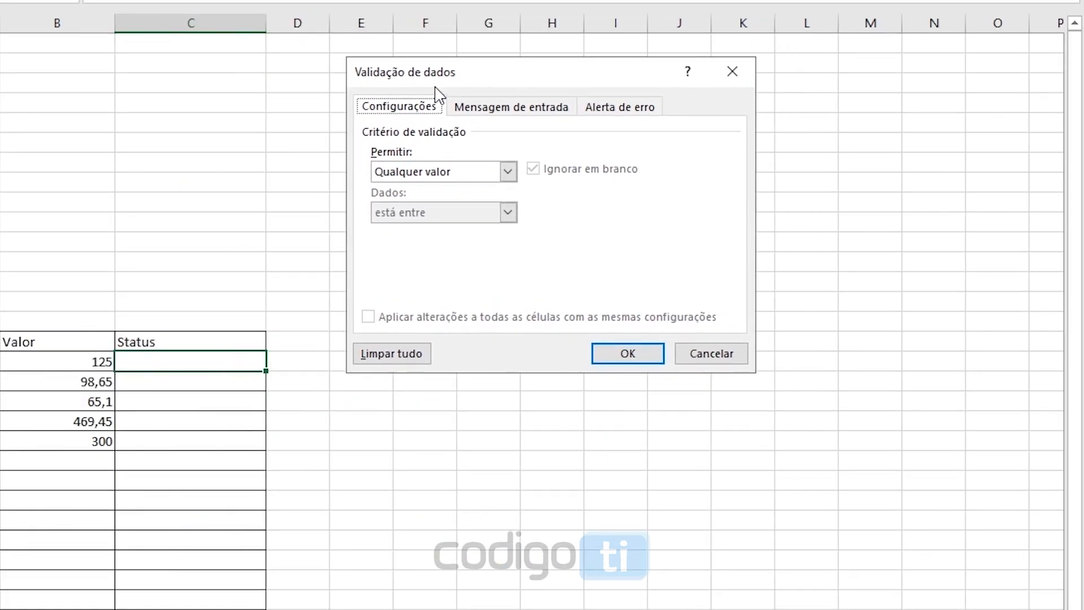
{"action": "left_click", "coordinate": [426, 172]}
{"action": "left_click", "coordinate": [426, 235]}
{"action": "left_click", "coordinate": [423, 253]}
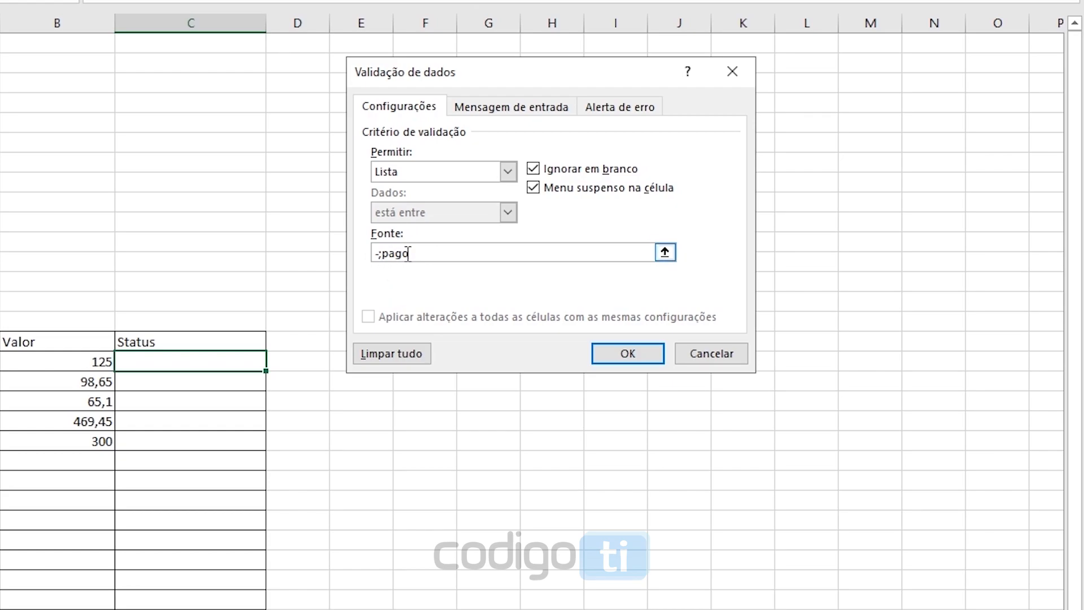
{"action": "left_click", "coordinate": [637, 365]}
Choose "-" as the status in C17 and centre it horizontally
{"action": "left_click", "coordinate": [275, 364]}
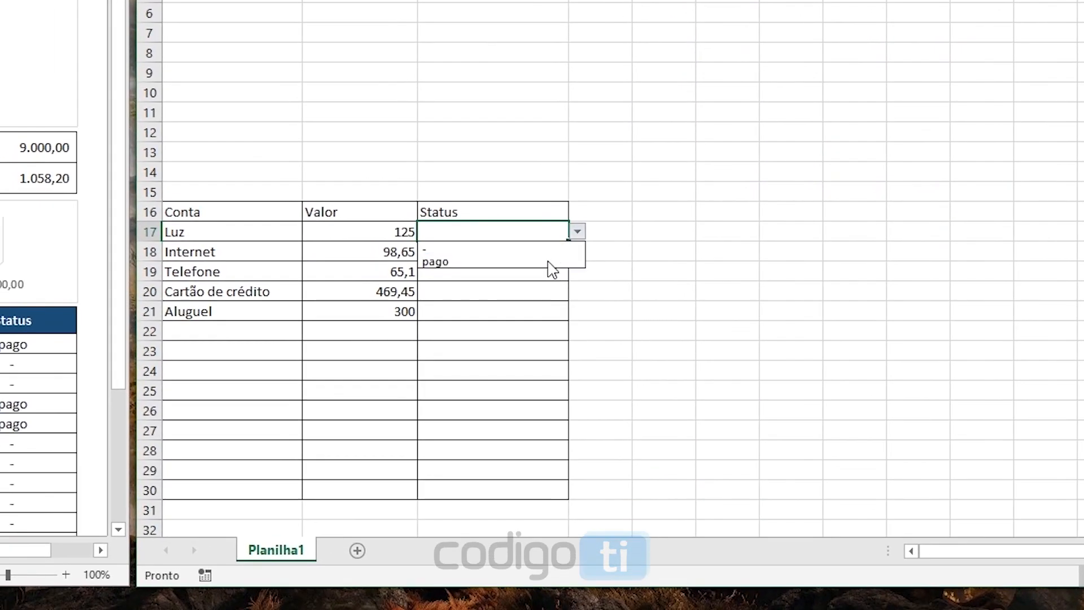
{"action": "left_click", "coordinate": [446, 249]}
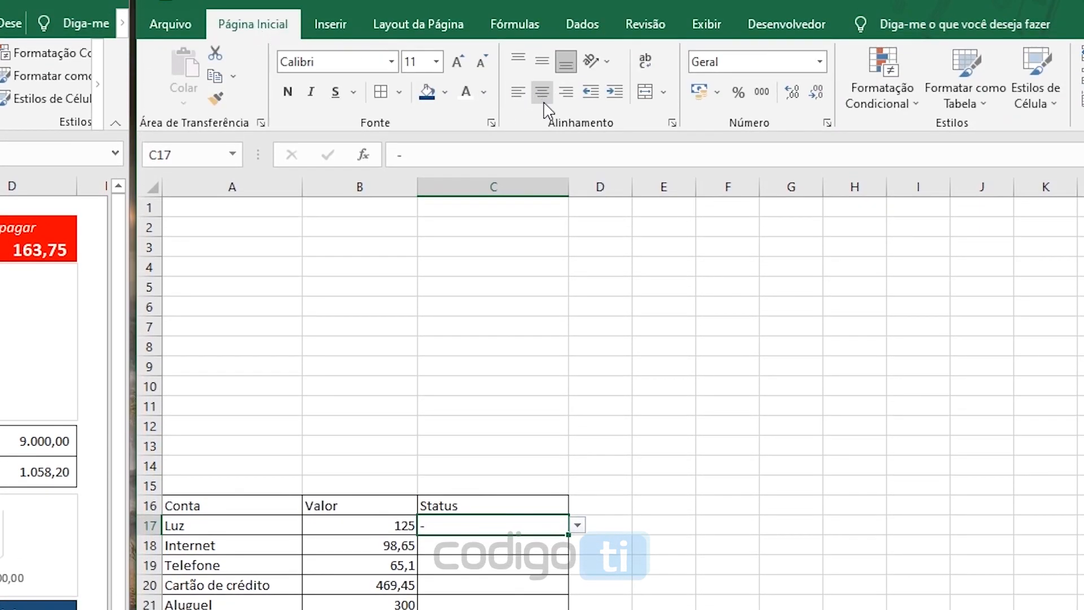
{"action": "left_click", "coordinate": [542, 93]}
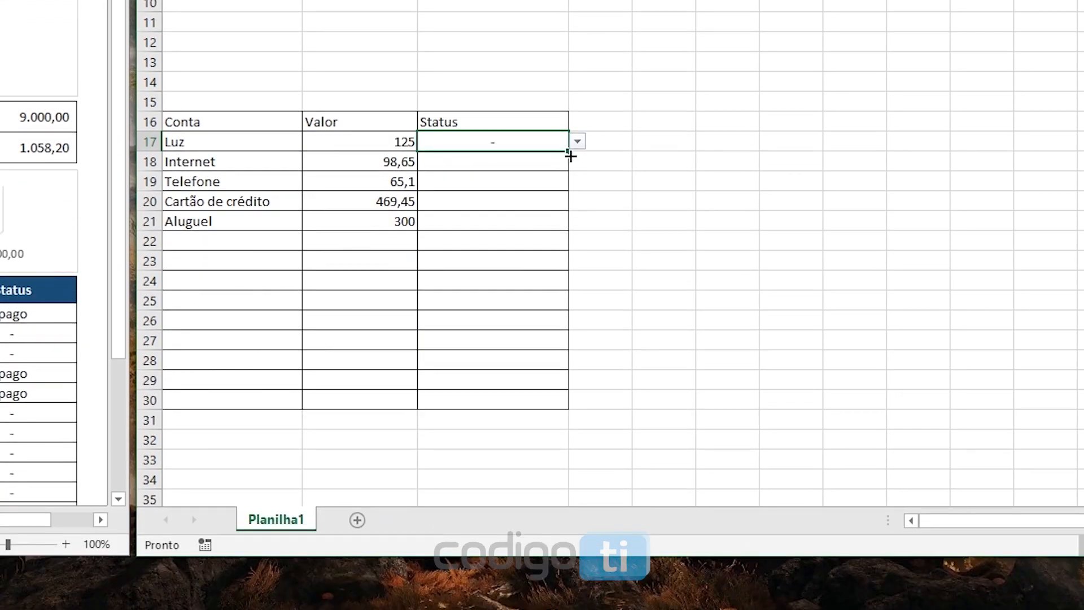
Fill the status cell C17 with its dropdown down through C30
{"action": "left_click_drag", "start_coordinate": [571, 157], "coordinate": [565, 408]}
{"action": "left_click", "coordinate": [493, 146]}
{"action": "left_click", "coordinate": [480, 174]}
{"action": "left_click", "coordinate": [479, 207]}
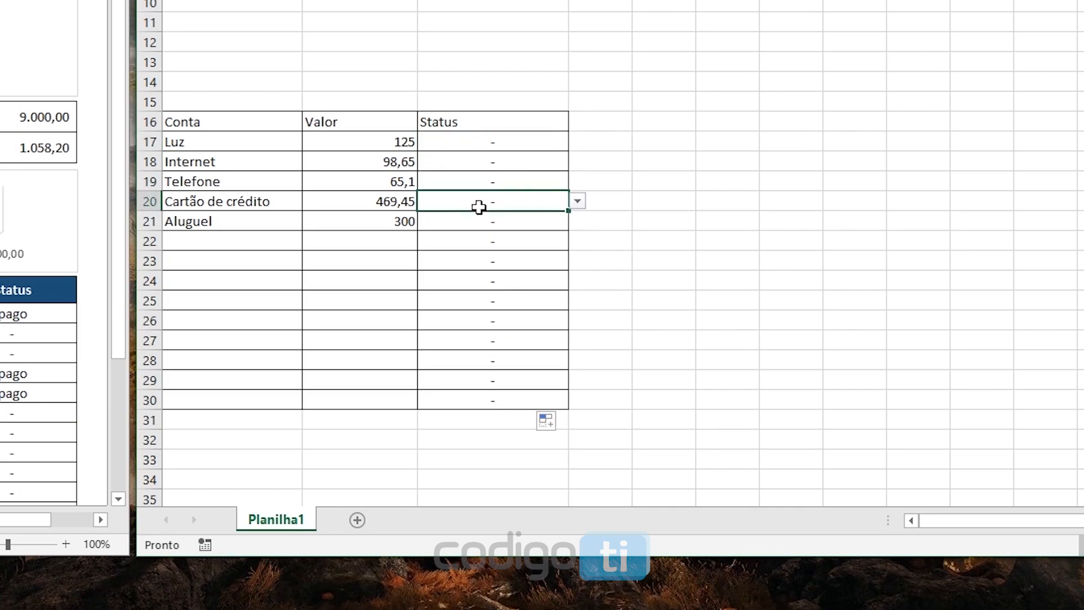
{"action": "left_click", "coordinate": [482, 246]}
{"action": "left_click", "coordinate": [486, 280]}
Enter the label "Pago" in cell A1
{"action": "scroll", "coordinate": [491, 220], "scroll_direction": "up", "scroll_amount": 1}
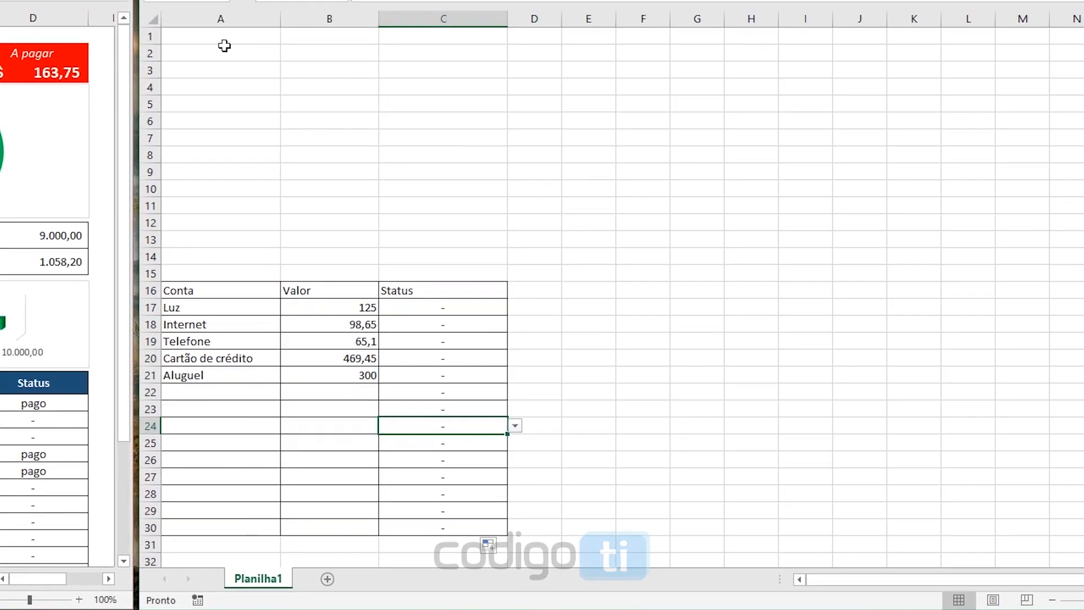
{"action": "left_click", "coordinate": [223, 38]}
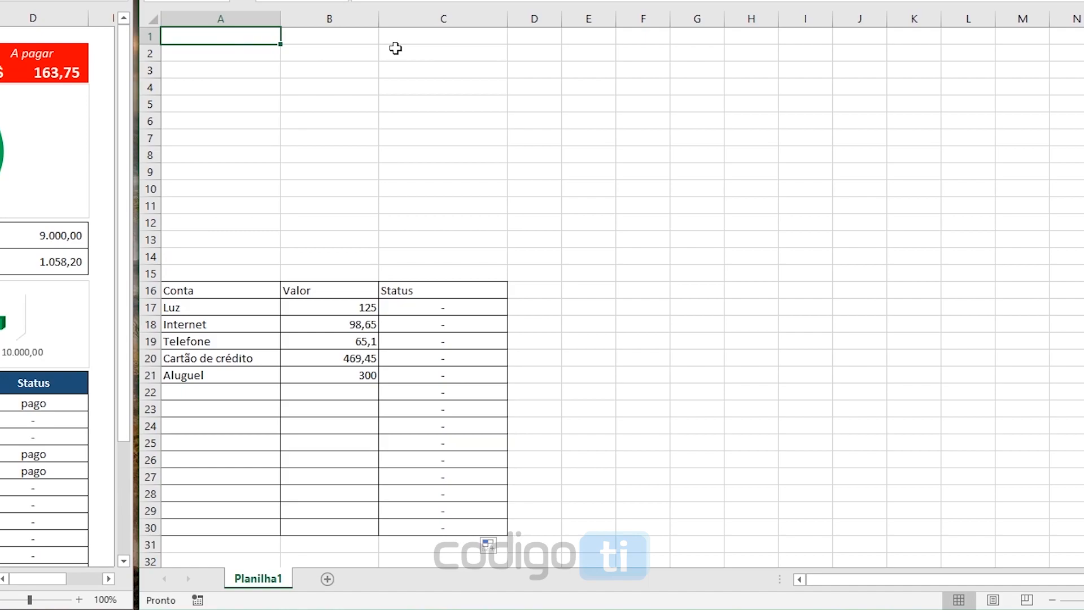
{"action": "type", "text": "Pago"}
{"action": "key", "text": "Return"}
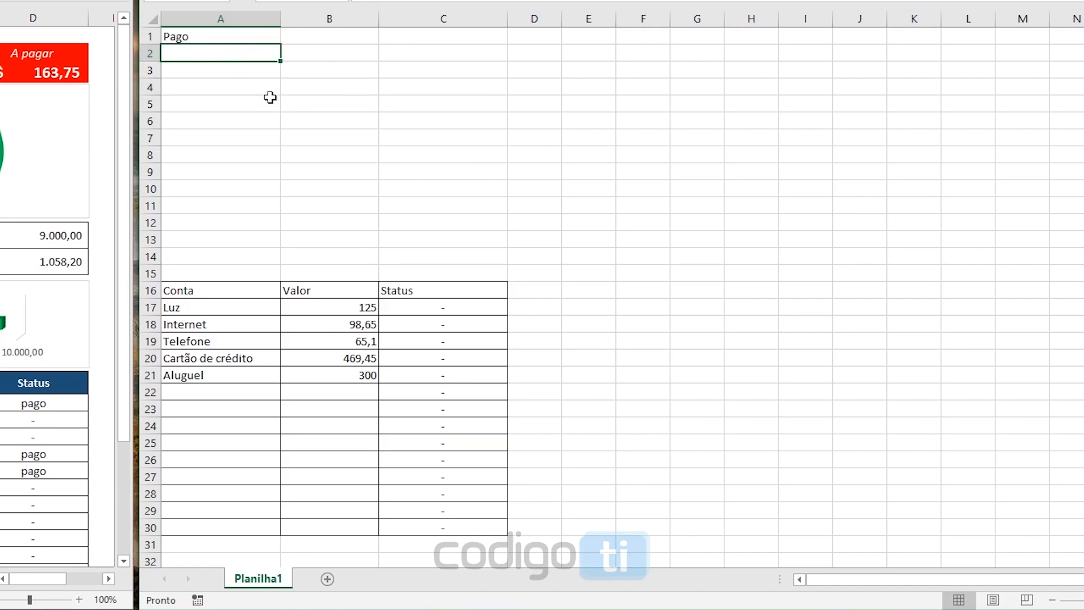
Total the paid bills in A2 with =SOMASE(C16:C30;"pago";B16:B30)
{"action": "type", "text": "=somase"}
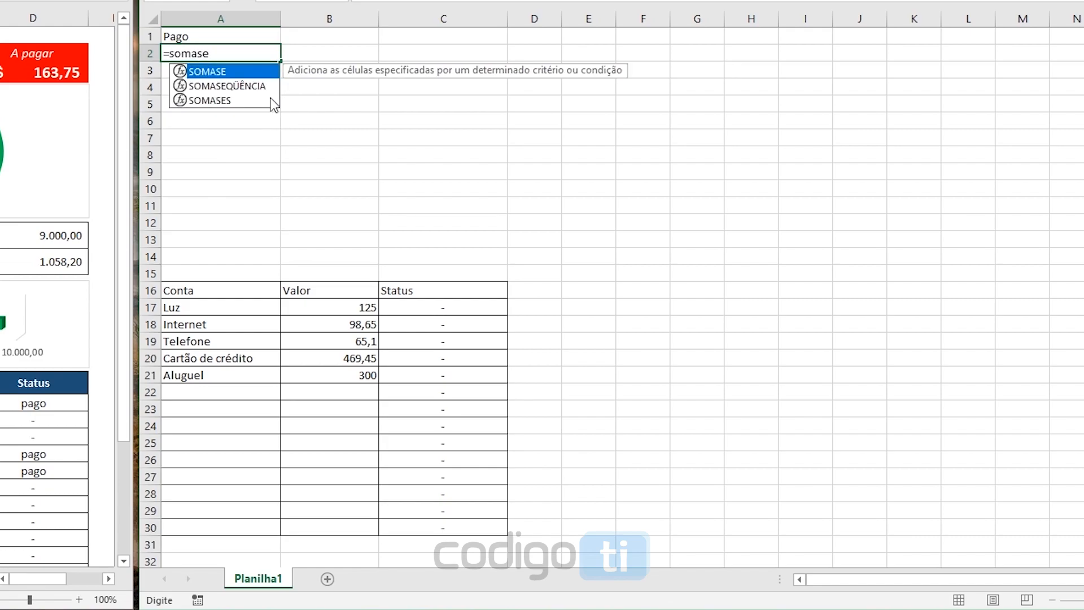
{"action": "type", "text": "("}
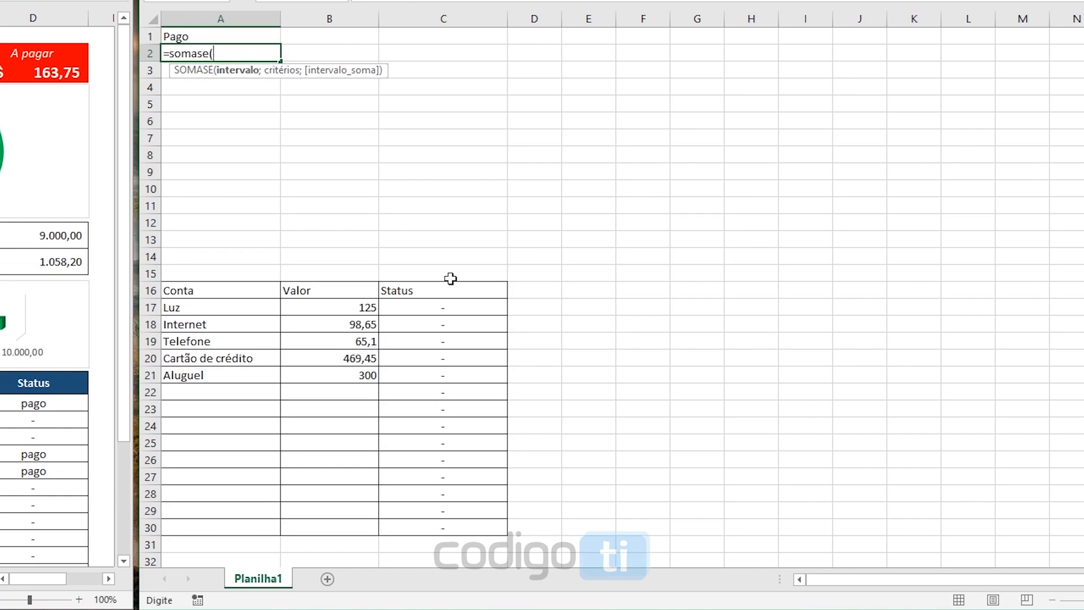
{"action": "left_click_drag", "start_coordinate": [452, 293], "coordinate": [443, 523]}
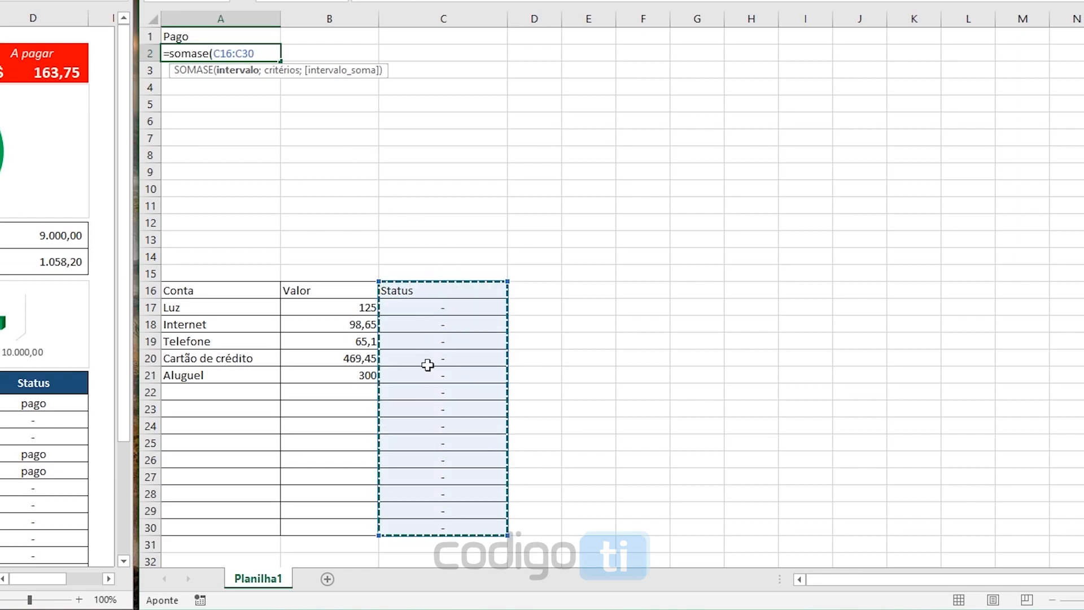
{"action": "type", "text": ";\"pago"}
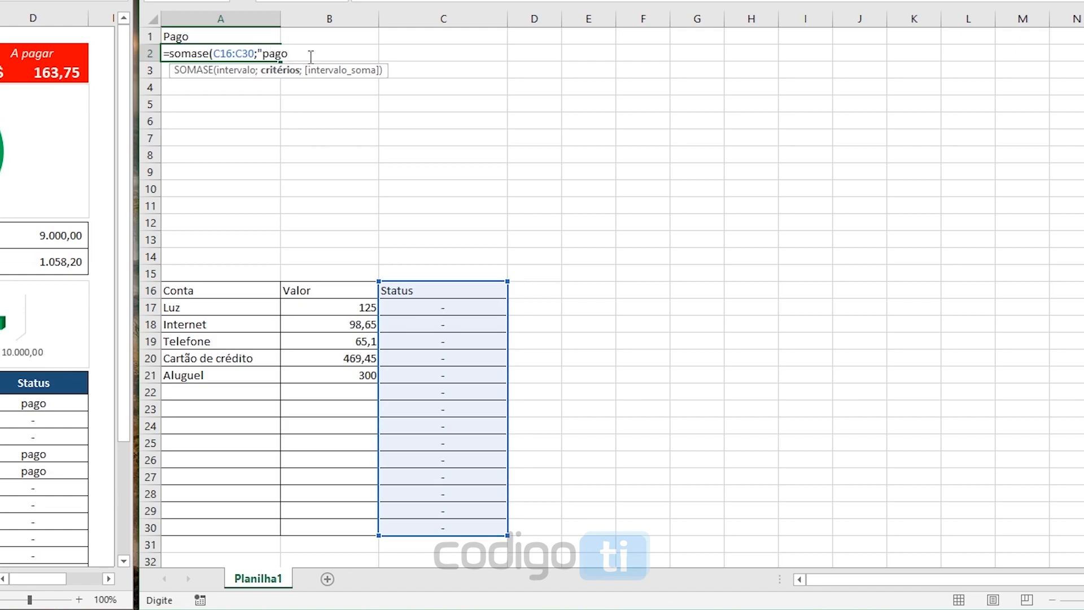
{"action": "type", "text": "\";"}
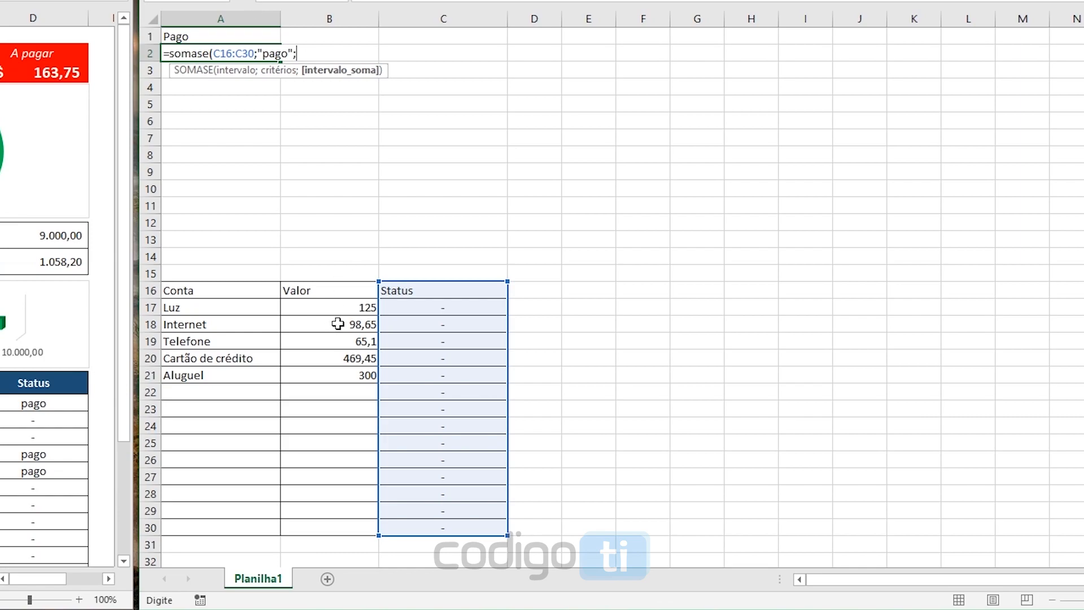
{"action": "left_click_drag", "start_coordinate": [338, 290], "coordinate": [330, 530]}
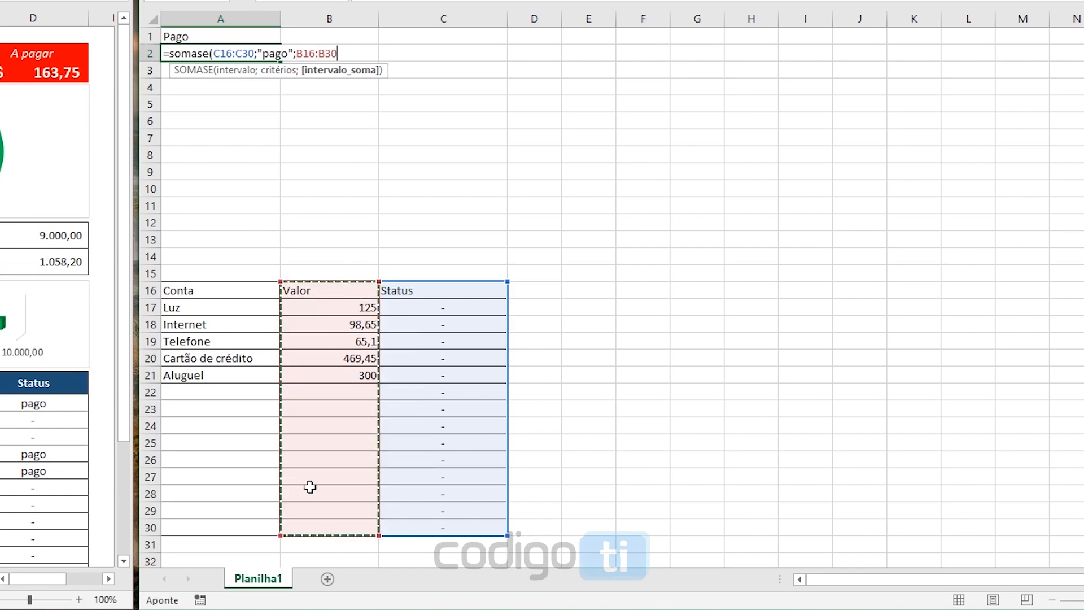
{"action": "key", "text": "Return"}
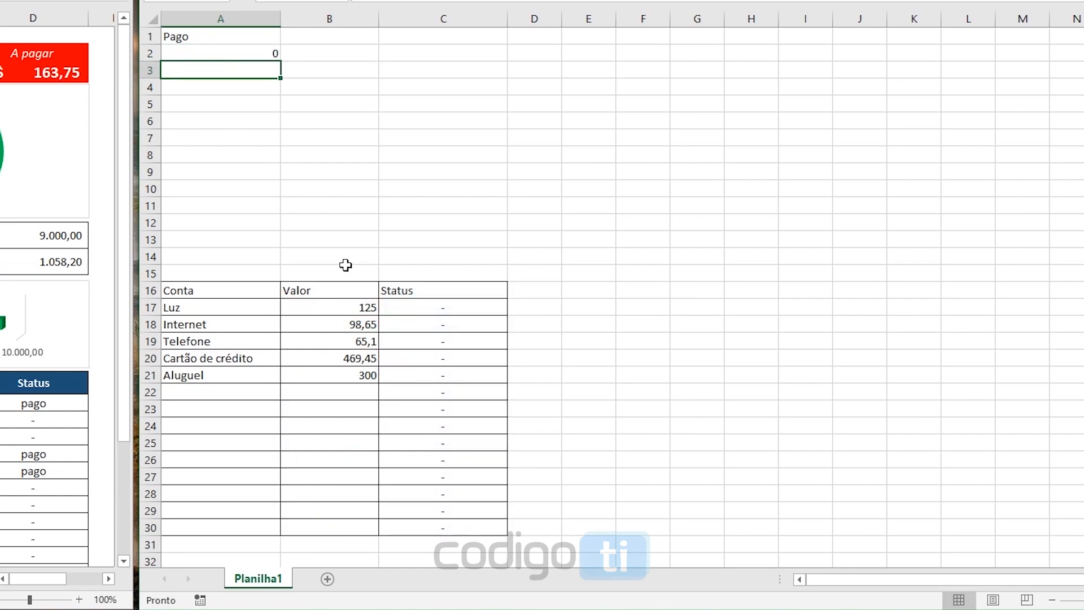
{"action": "left_click", "coordinate": [209, 55]}
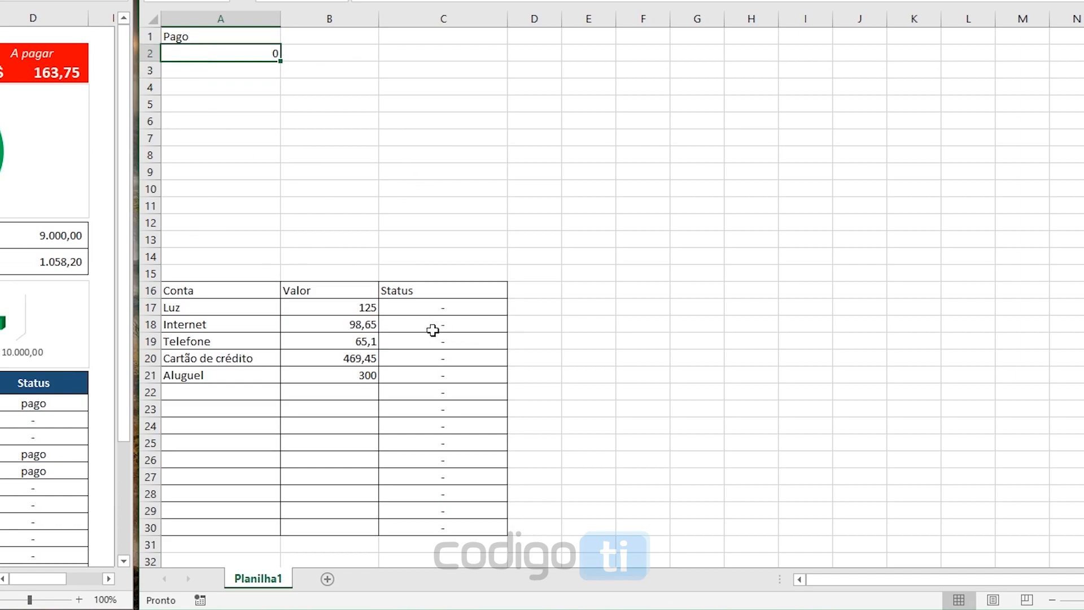
Set the status of the Internet and Luz bills to "pago" and check the paid total in A2
{"action": "left_click", "coordinate": [420, 323]}
{"action": "left_click", "coordinate": [515, 324]}
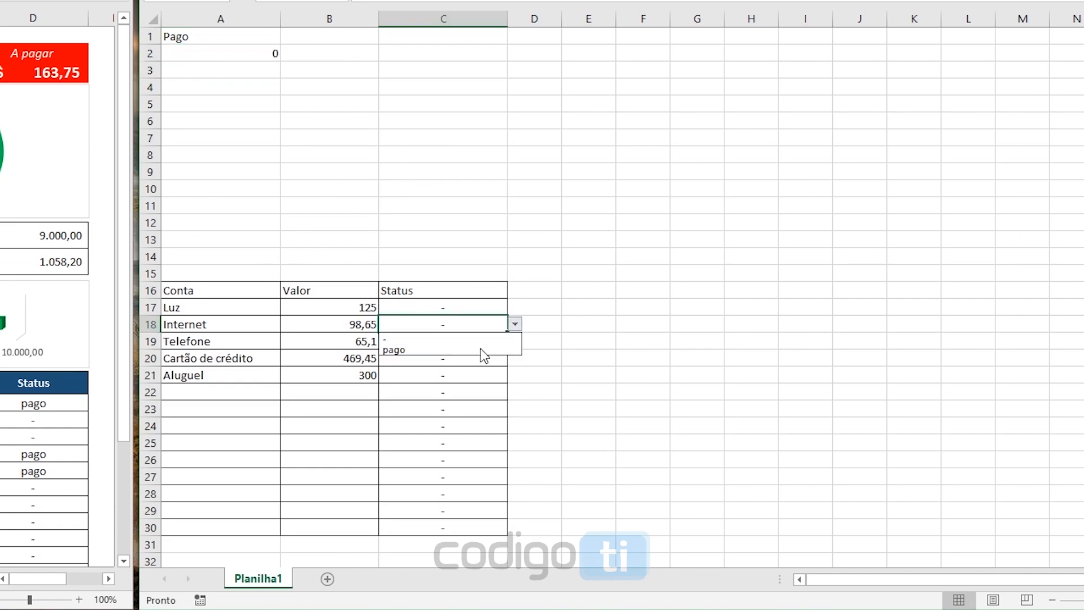
{"action": "left_click", "coordinate": [460, 351]}
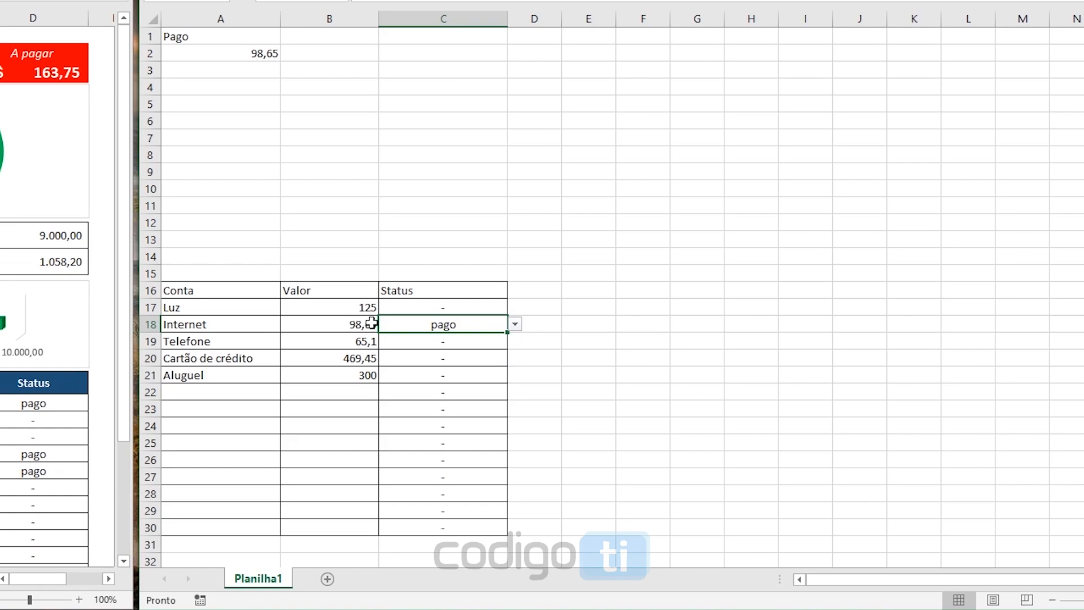
{"action": "left_click", "coordinate": [335, 328]}
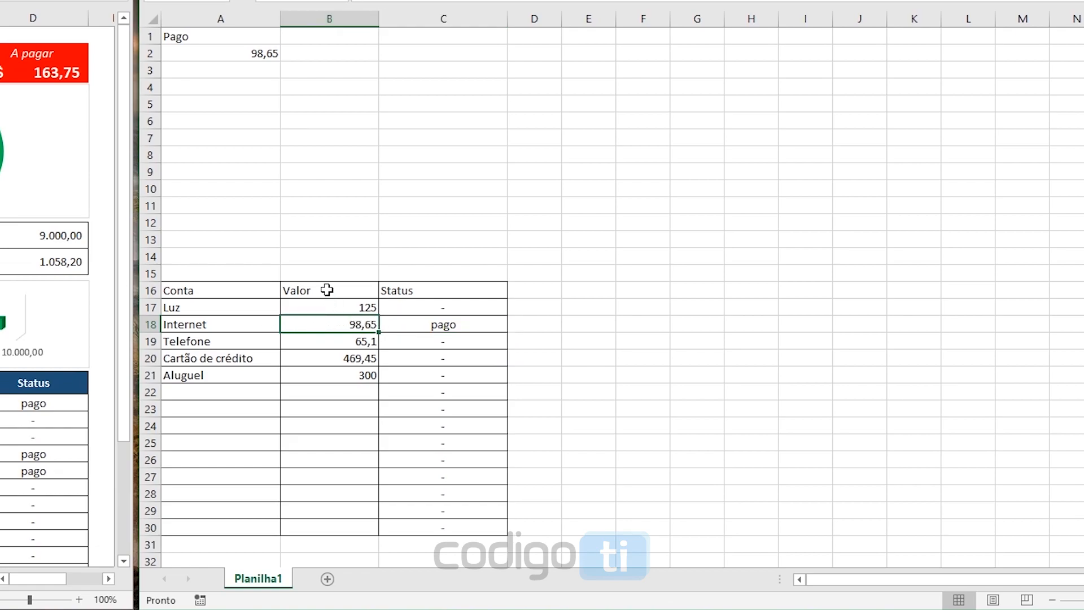
{"action": "left_click", "coordinate": [234, 57]}
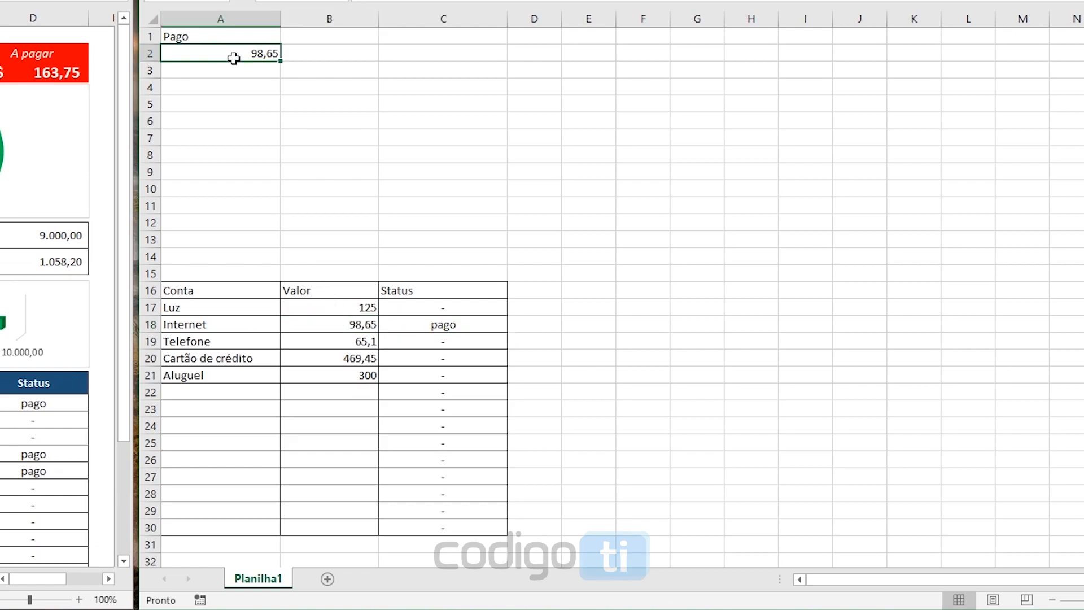
{"action": "left_click", "coordinate": [406, 307]}
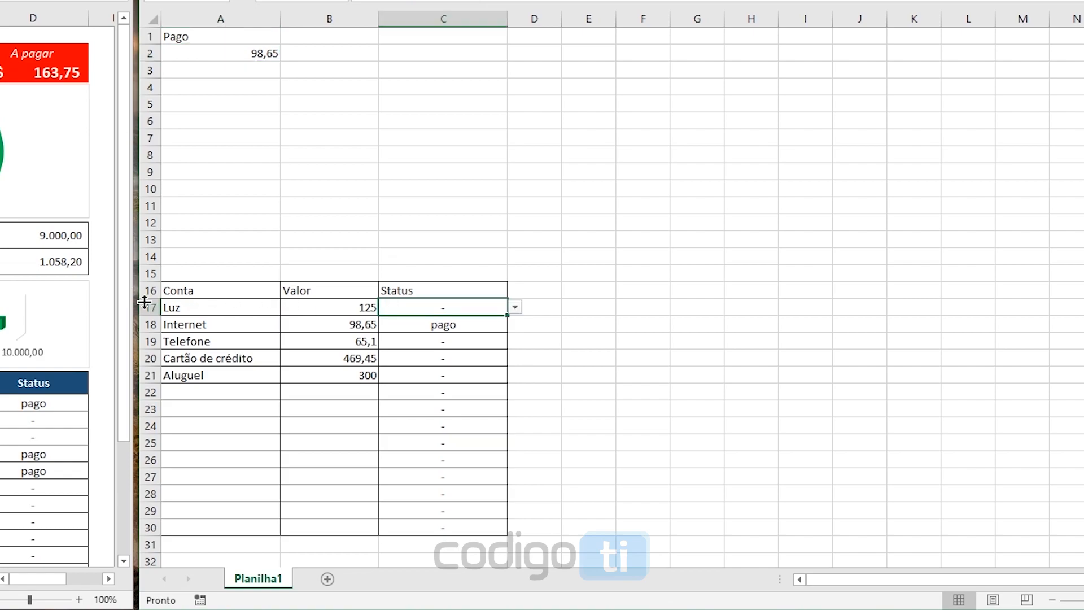
{"action": "left_click", "coordinate": [515, 307]}
{"action": "left_click", "coordinate": [496, 332]}
{"action": "left_click", "coordinate": [244, 56]}
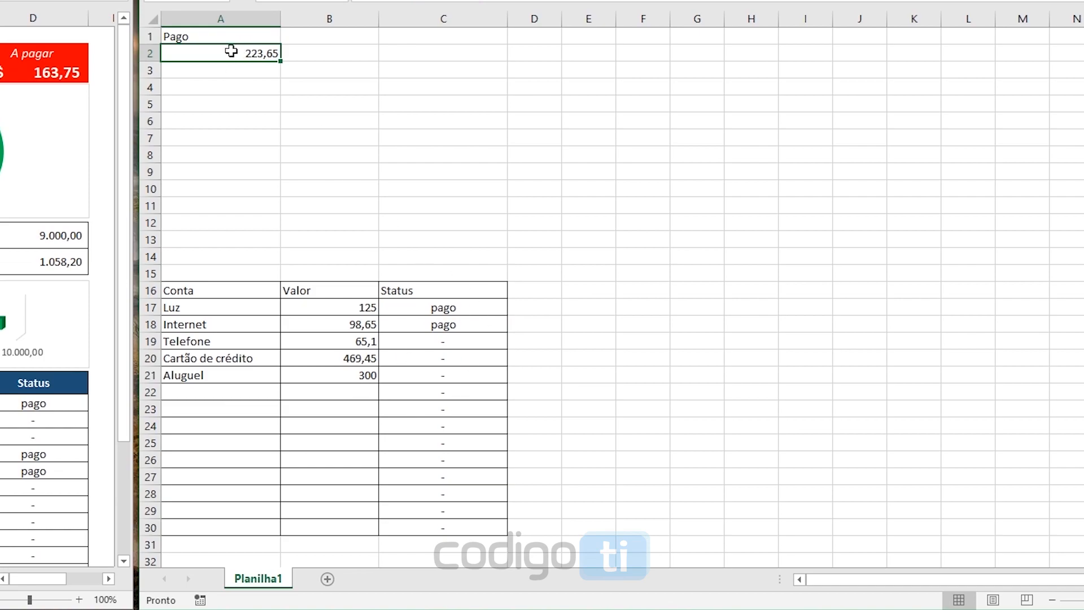
Enter the label "A pagar" in cell C1
{"action": "left_click", "coordinate": [447, 40]}
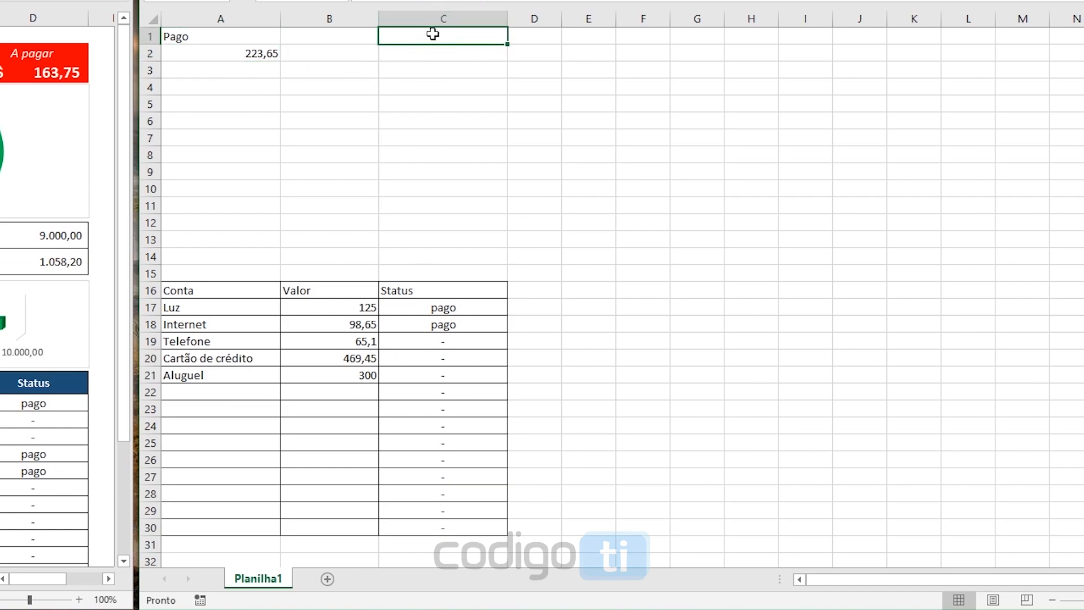
{"action": "type", "text": "A pagar"}
{"action": "key", "text": "Return"}
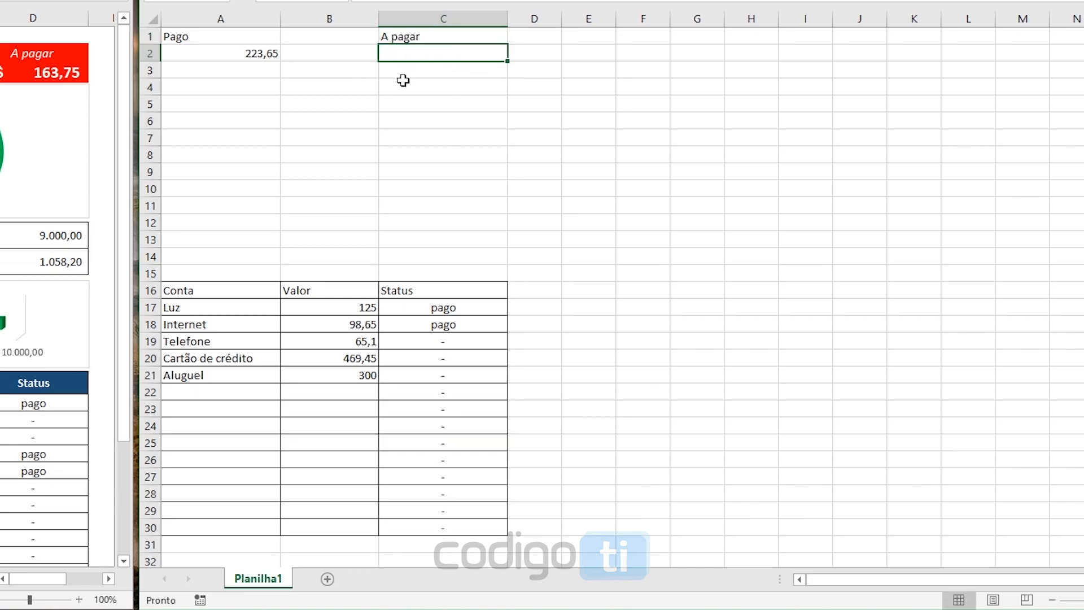
Total the outstanding bills in C2 with =SOMASE(C16:C30;"<>pago";B16:B30)
{"action": "type", "text": "=somase("}
{"action": "left_click_drag", "start_coordinate": [451, 295], "coordinate": [445, 520]}
{"action": "type", "text": ";"}
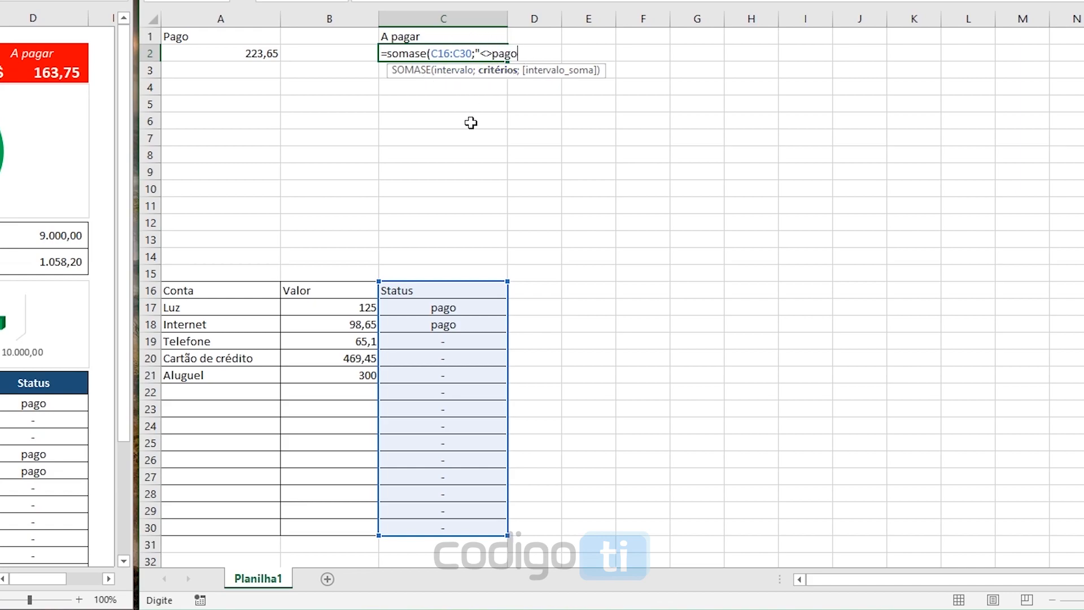
{"action": "type", "text": ";"}
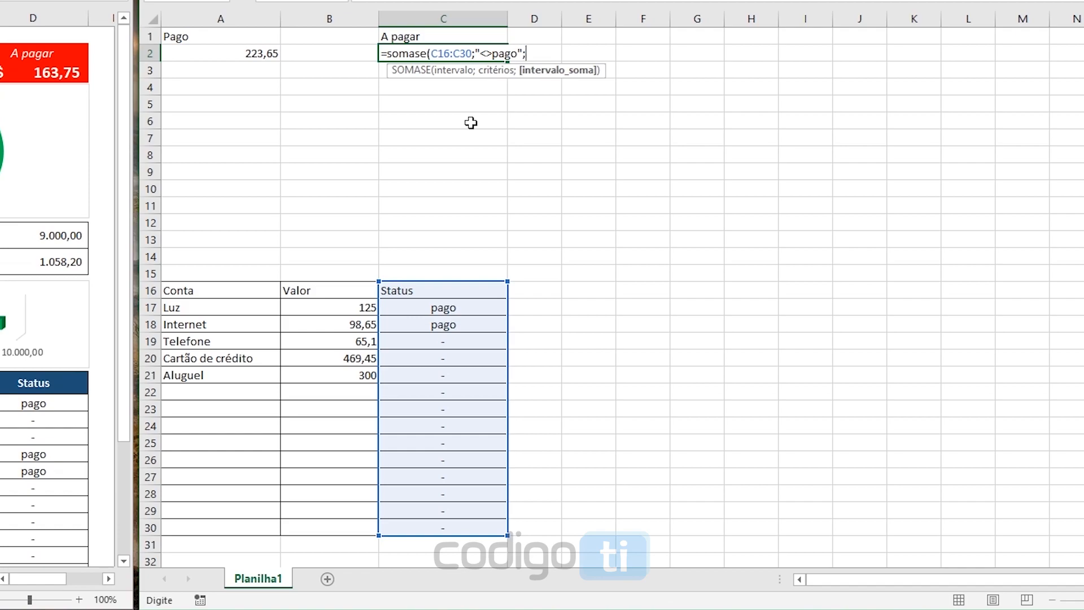
{"action": "left_click_drag", "start_coordinate": [343, 288], "coordinate": [322, 525]}
{"action": "type", "text": ")"}
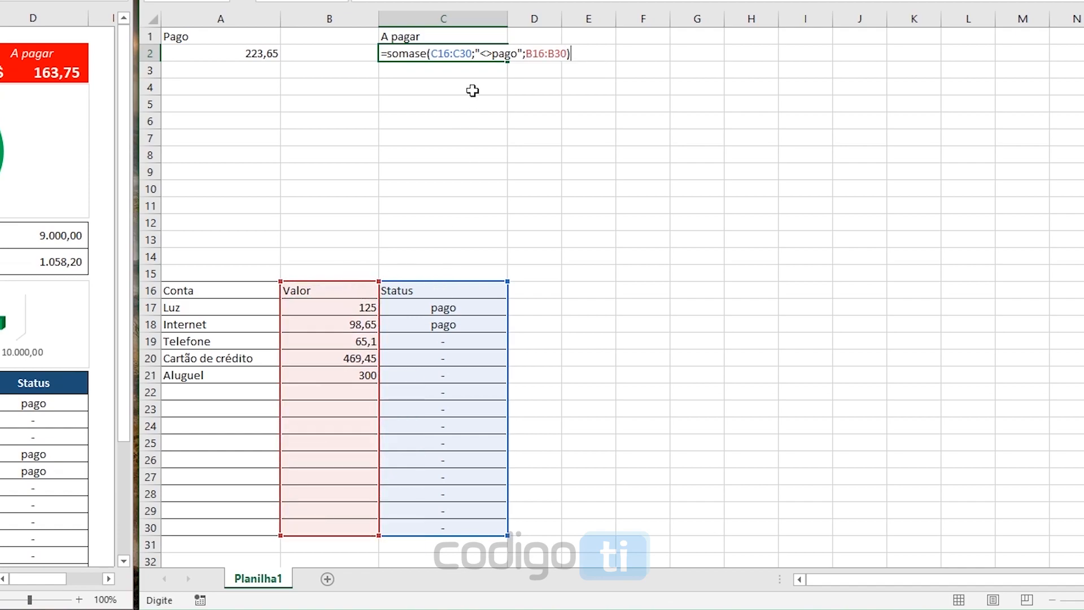
{"action": "key", "text": "Return"}
{"action": "left_click", "coordinate": [476, 52]}
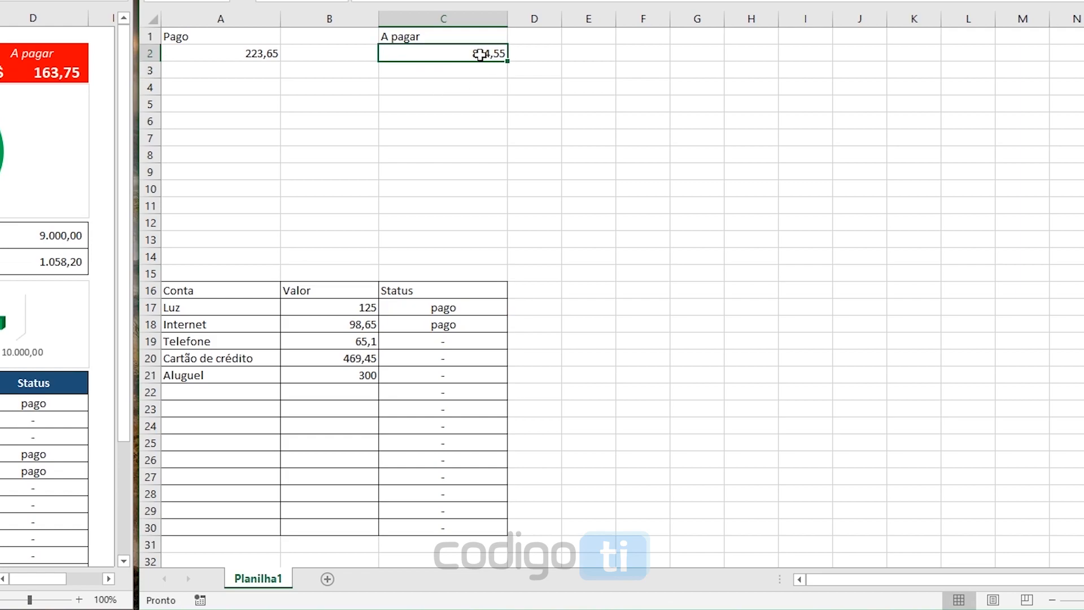
Set the status of the Aluguel bill to "pago" and check the totals in A2 and C2
{"action": "left_click", "coordinate": [472, 374]}
{"action": "left_click", "coordinate": [515, 375]}
{"action": "left_click", "coordinate": [416, 402]}
{"action": "left_click", "coordinate": [263, 52]}
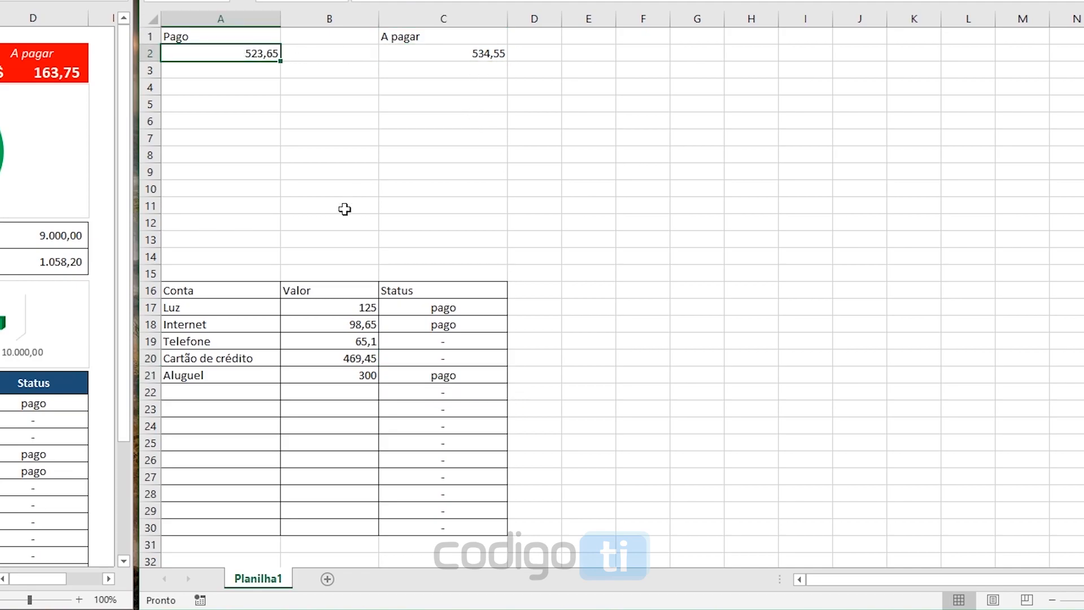
Make header row 16 taller and center the Conta, Valor and Status headings horizontally and vertically
{"action": "left_click_drag", "start_coordinate": [492, 289], "coordinate": [220, 291]}
{"action": "left_click_drag", "start_coordinate": [150, 298], "coordinate": [149, 305]}
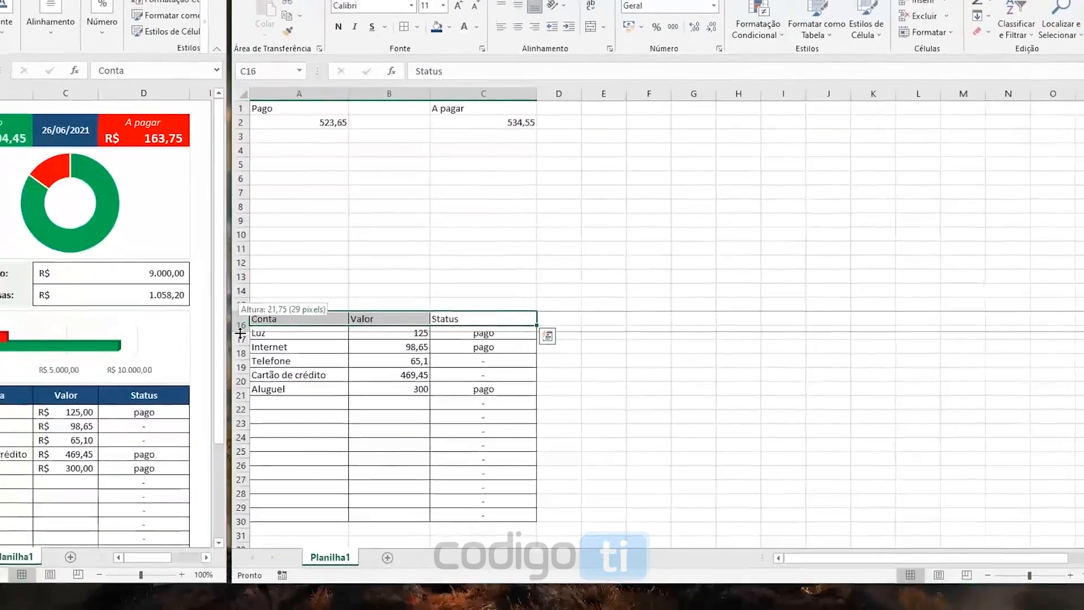
{"action": "left_click_drag", "start_coordinate": [240, 334], "coordinate": [240, 334]}
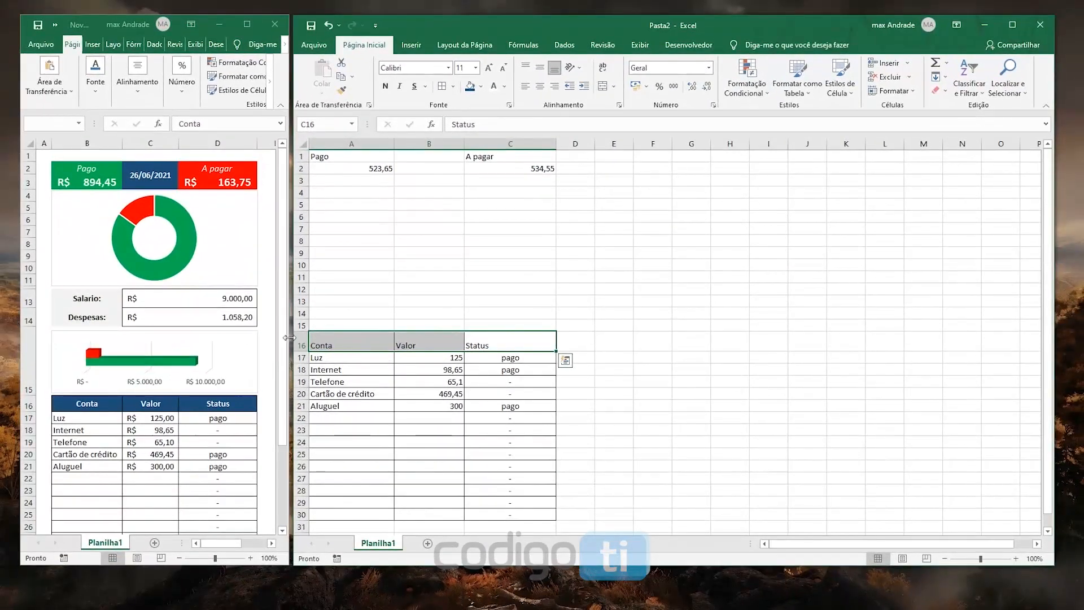
{"action": "left_click", "coordinate": [540, 86]}
{"action": "left_click", "coordinate": [542, 67]}
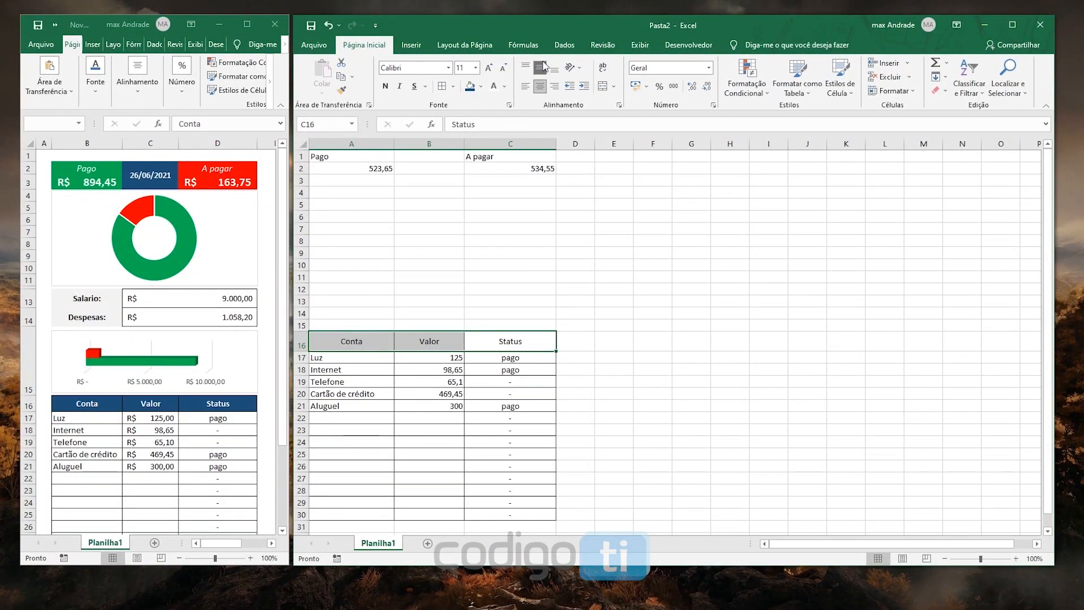
Give the Conta, Valor and Status header cells a dark blue fill and white text
{"action": "left_click", "coordinate": [481, 87]}
{"action": "left_click", "coordinate": [551, 157]}
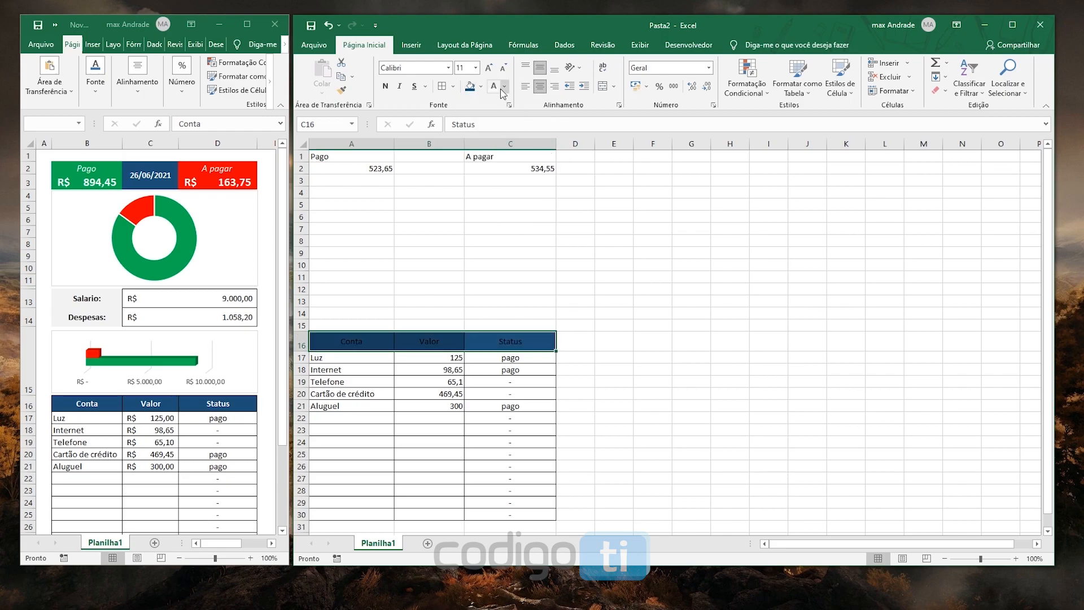
{"action": "left_click", "coordinate": [505, 87]}
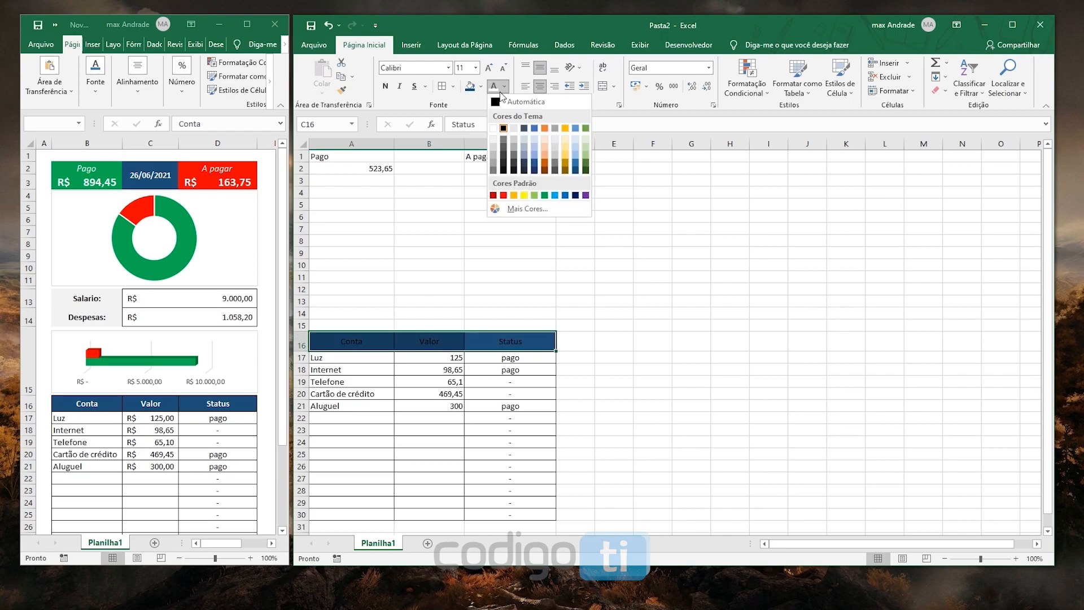
{"action": "left_click", "coordinate": [494, 129]}
Set the table header text to size 14 and bold, keeping the Calibri font
{"action": "left_click", "coordinate": [476, 68]}
{"action": "left_click", "coordinate": [462, 139]}
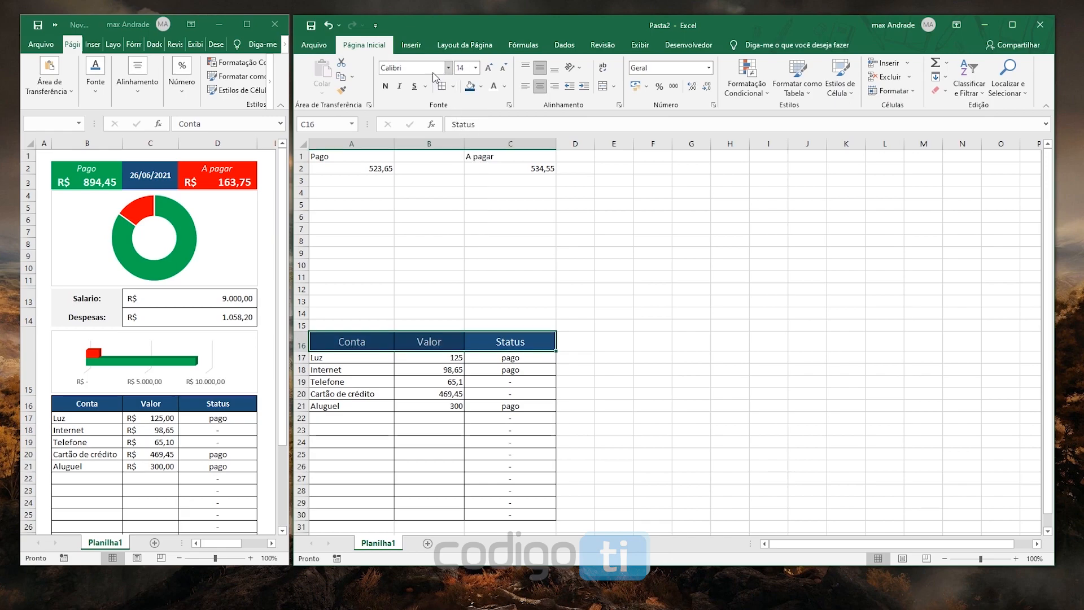
{"action": "left_click", "coordinate": [448, 67]}
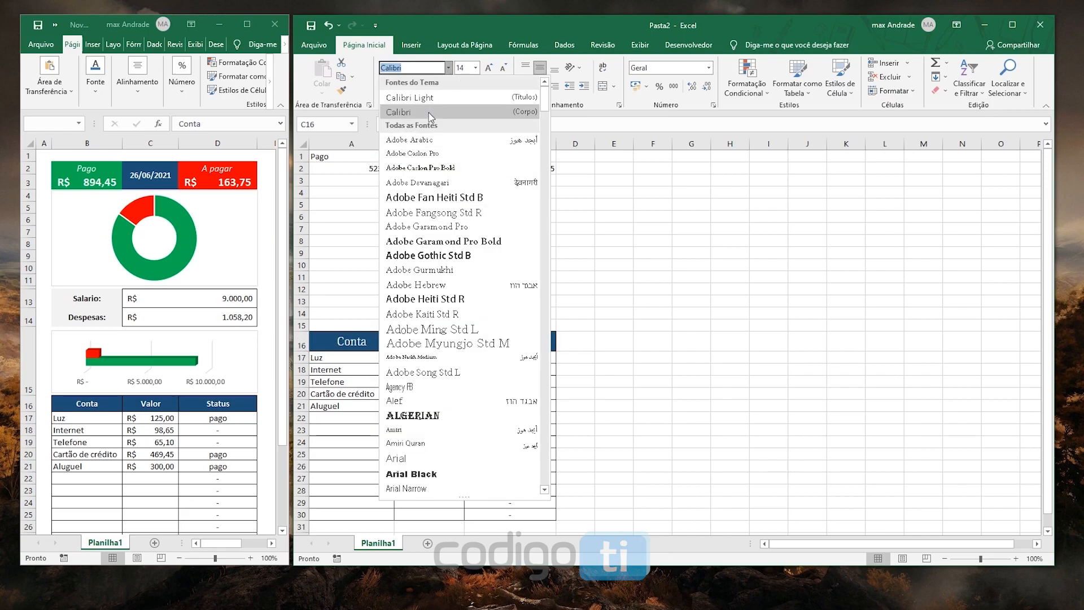
{"action": "left_click", "coordinate": [448, 68]}
{"action": "left_click", "coordinate": [385, 87]}
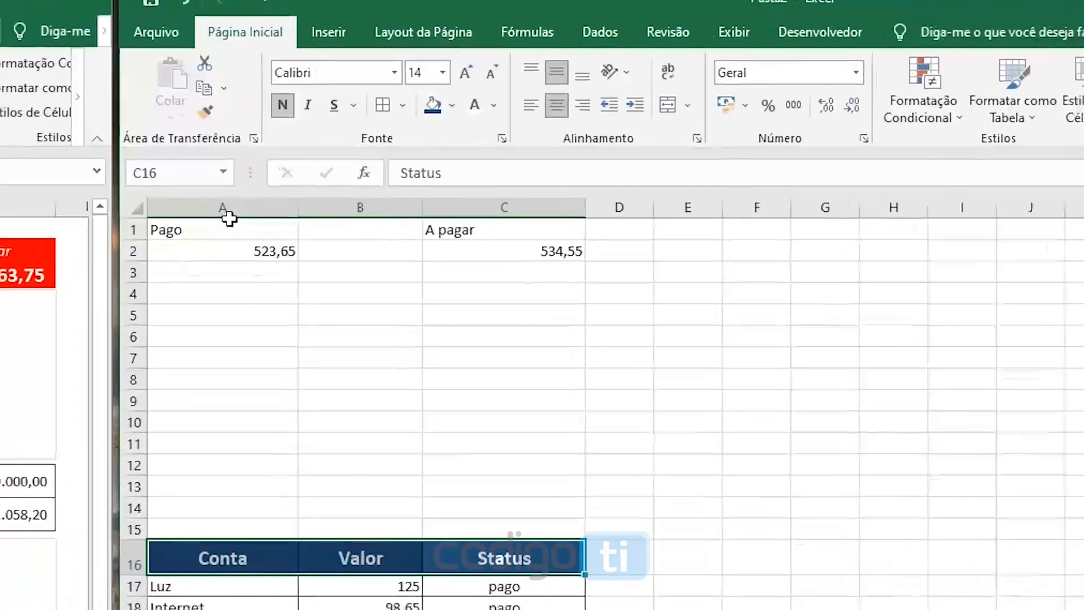
Center the "Pago" and "A pagar" labels in both directions, italicize them, and make row 1 slightly taller
{"action": "left_click", "coordinate": [322, 157]}
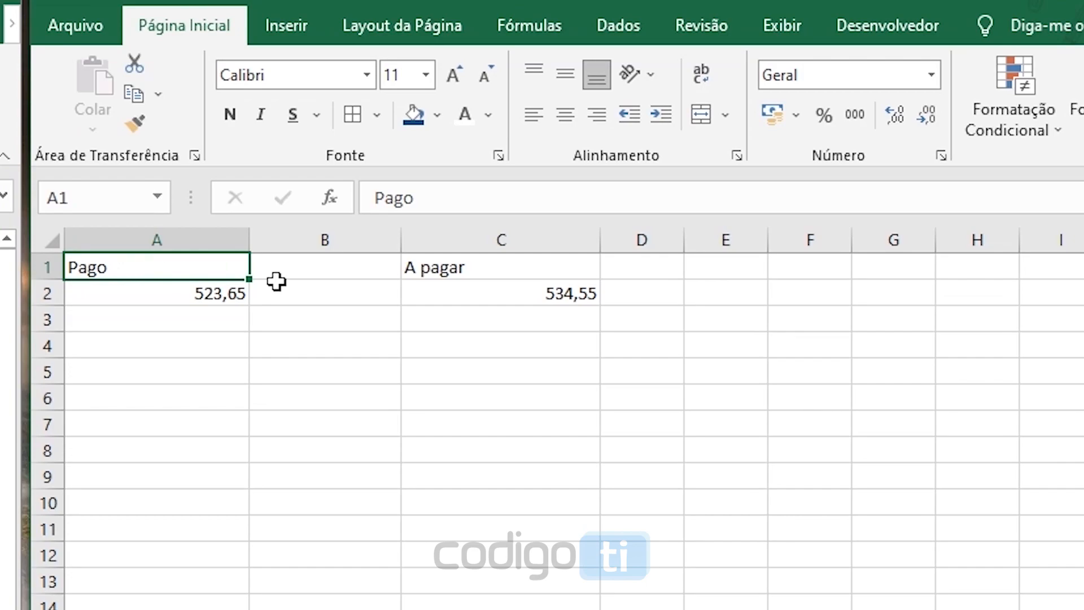
{"action": "left_click", "coordinate": [472, 271], "text": "ctrl"}
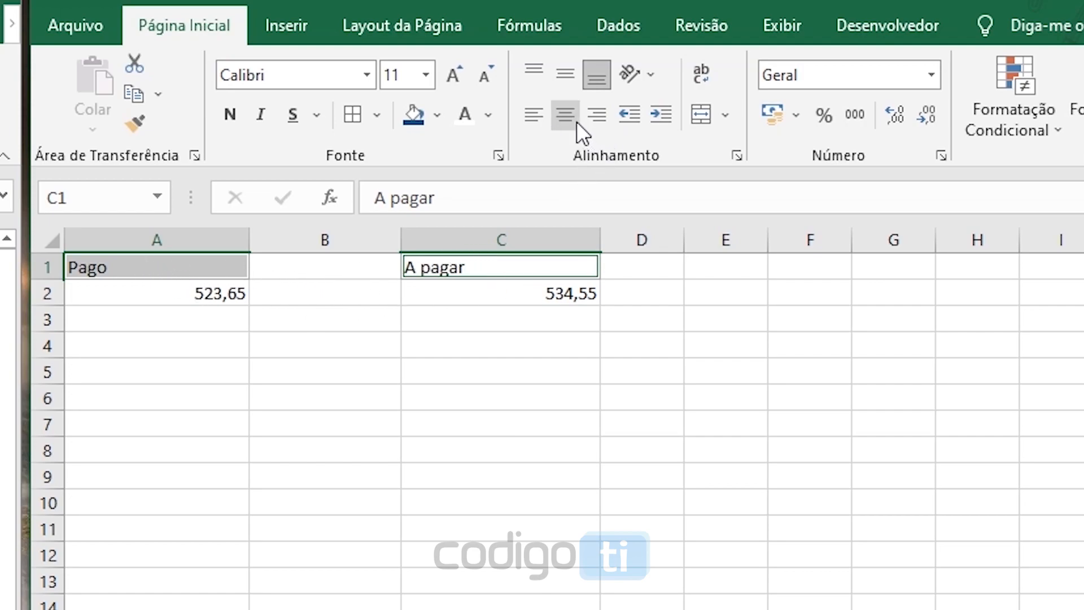
{"action": "left_click", "coordinate": [577, 121]}
{"action": "left_click", "coordinate": [572, 82]}
{"action": "left_click", "coordinate": [263, 117]}
{"action": "left_click_drag", "start_coordinate": [56, 280], "coordinate": [56, 283]}
Make the totals in A2 and C2 bold and apply the Contábil number format to them
{"action": "left_click", "coordinate": [144, 296]}
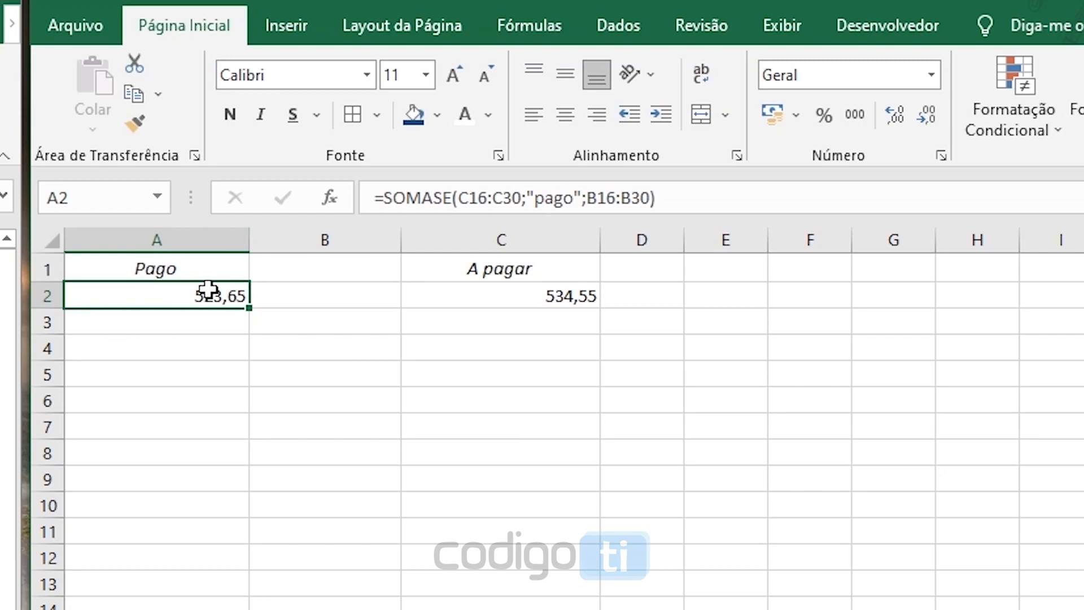
{"action": "left_click", "coordinate": [542, 299], "text": "ctrl"}
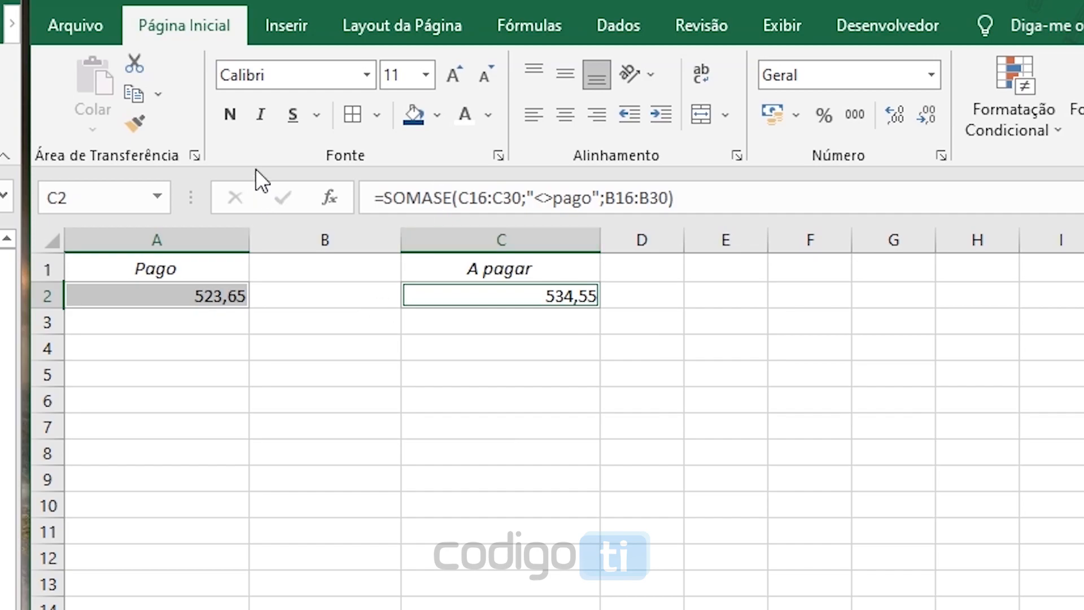
{"action": "left_click", "coordinate": [230, 116]}
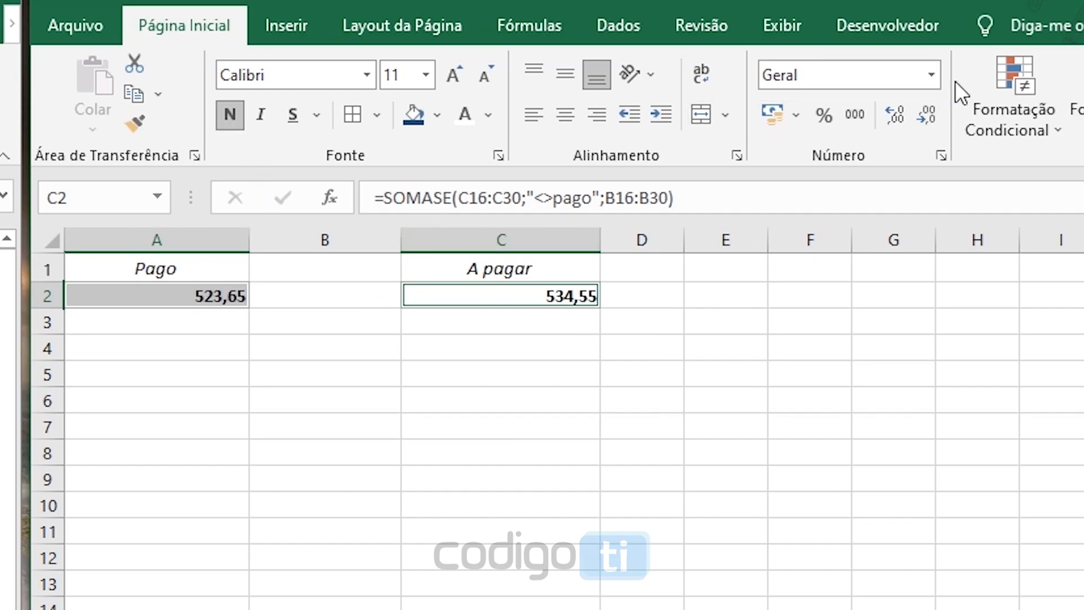
{"action": "left_click", "coordinate": [931, 74]}
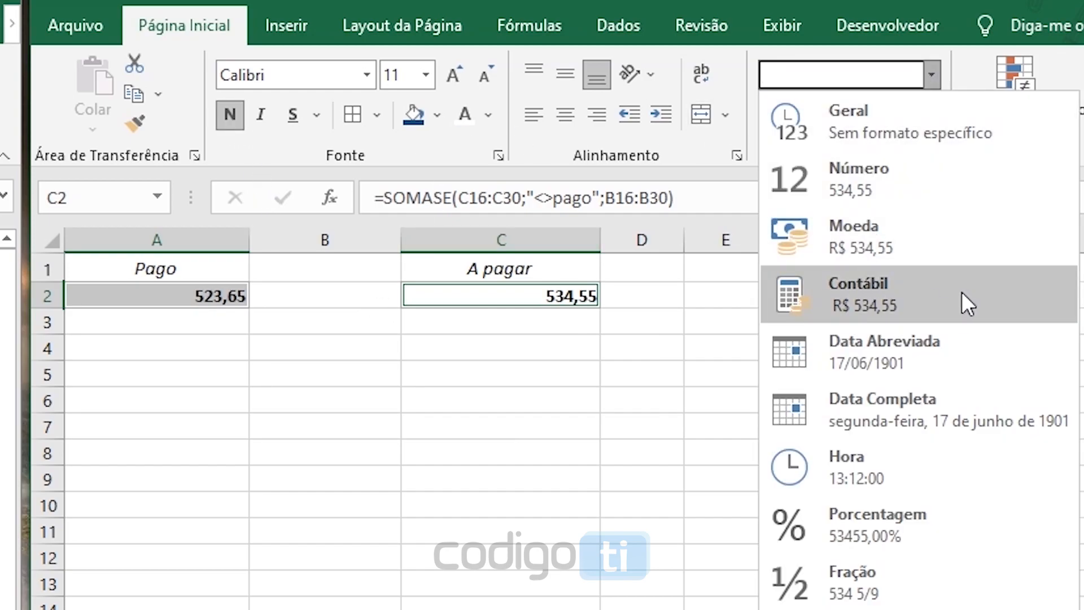
{"action": "left_click", "coordinate": [886, 293]}
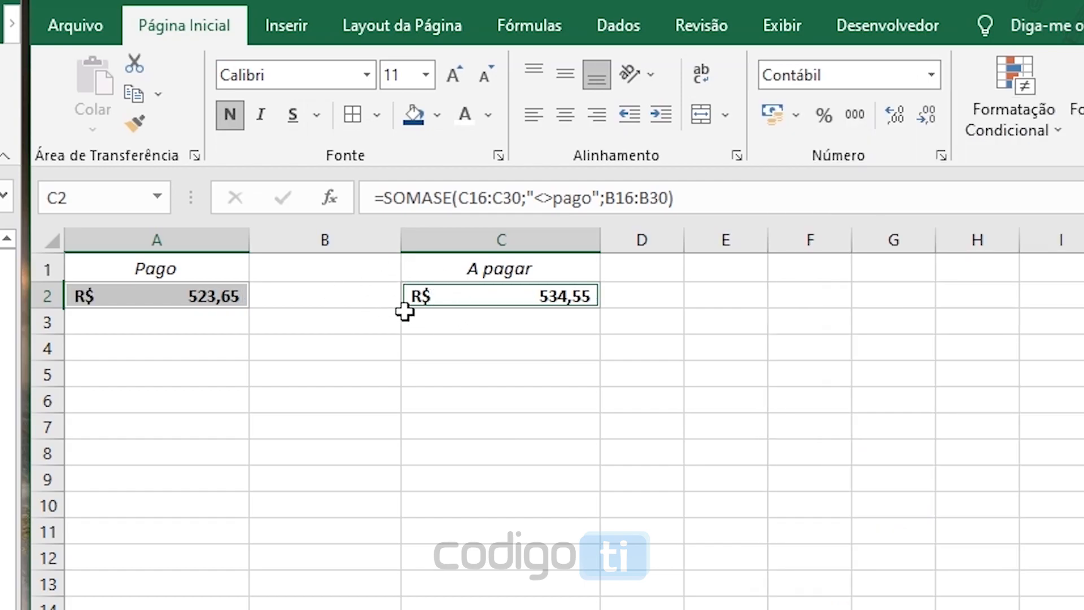
Make row 2 taller and set the totals in A2 and C2 to font size 14
{"action": "left_click_drag", "start_coordinate": [48, 304], "coordinate": [48, 314]}
{"action": "left_click", "coordinate": [425, 76]}
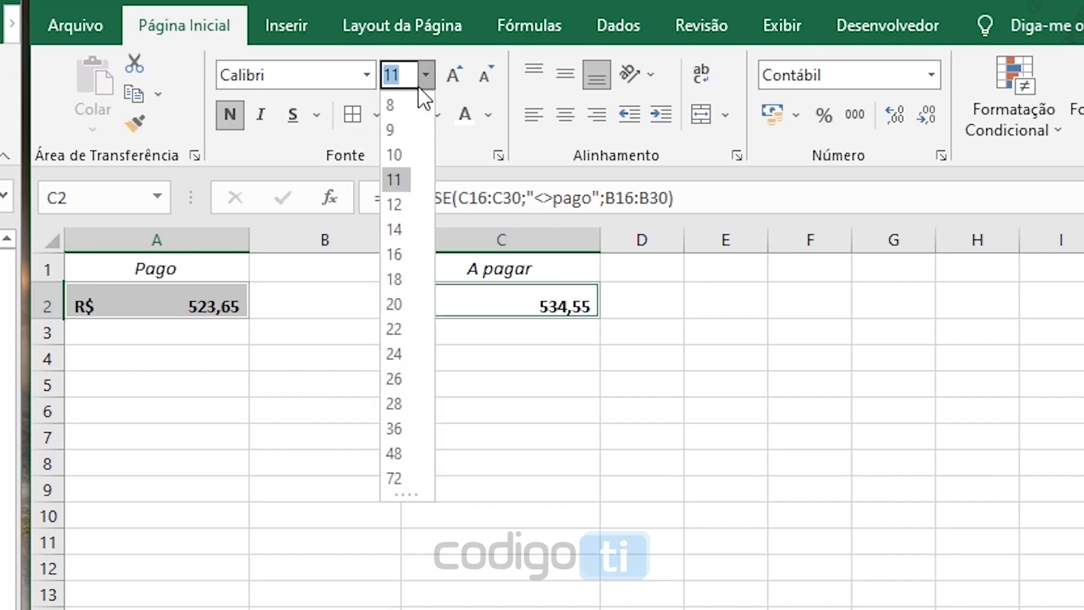
{"action": "left_click", "coordinate": [393, 223]}
Apply the Contábil number format to the Valor column cells of the bill table from B17 down
{"action": "scroll", "coordinate": [394, 339], "scroll_direction": "down", "scroll_amount": 3}
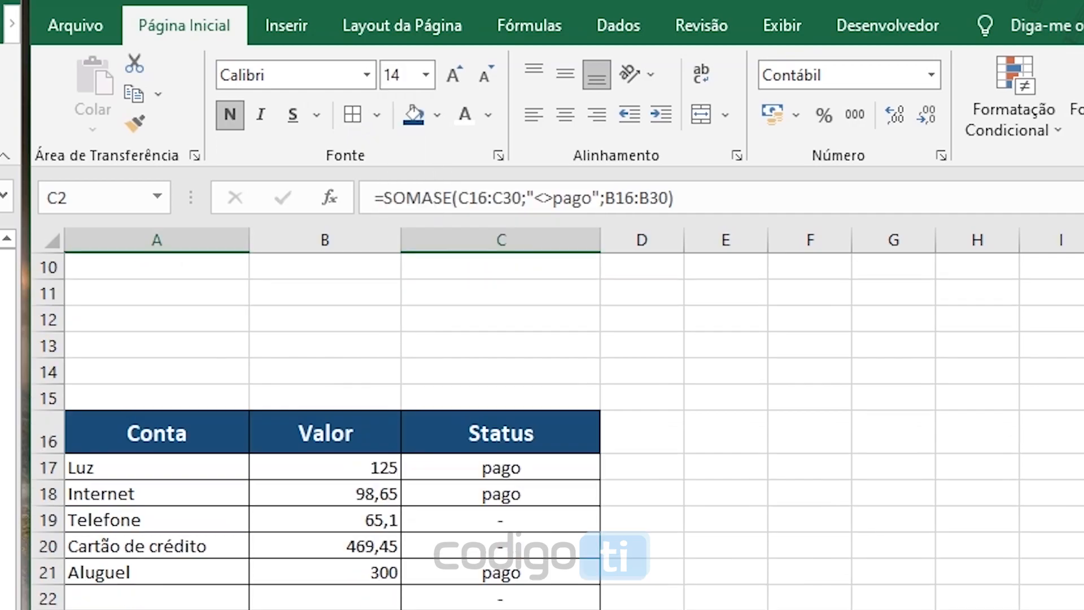
{"action": "left_click", "coordinate": [350, 475]}
{"action": "key", "text": "ctrl+shift+Down"}
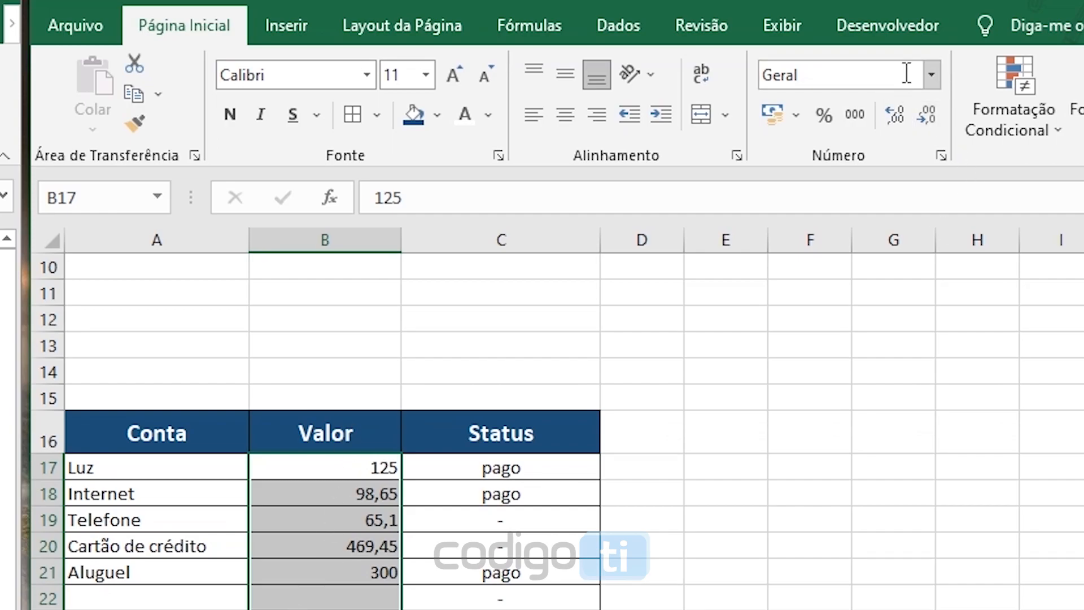
{"action": "left_click", "coordinate": [931, 74]}
{"action": "left_click", "coordinate": [907, 289]}
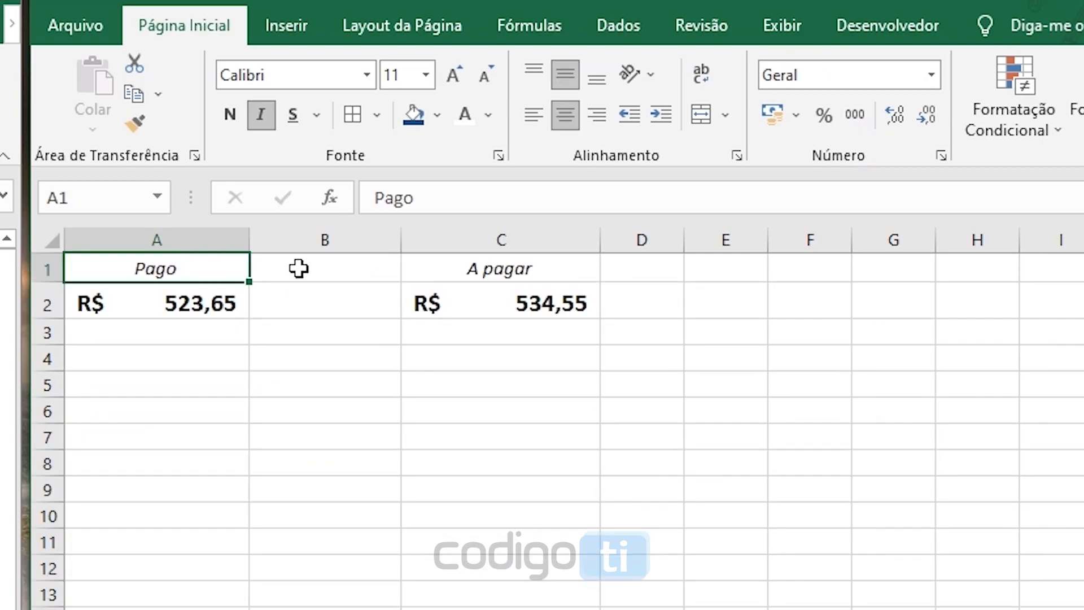
Merge and center B1:B2 and enter the current date there with =HOJE()
{"action": "left_click_drag", "start_coordinate": [298, 268], "coordinate": [303, 300]}
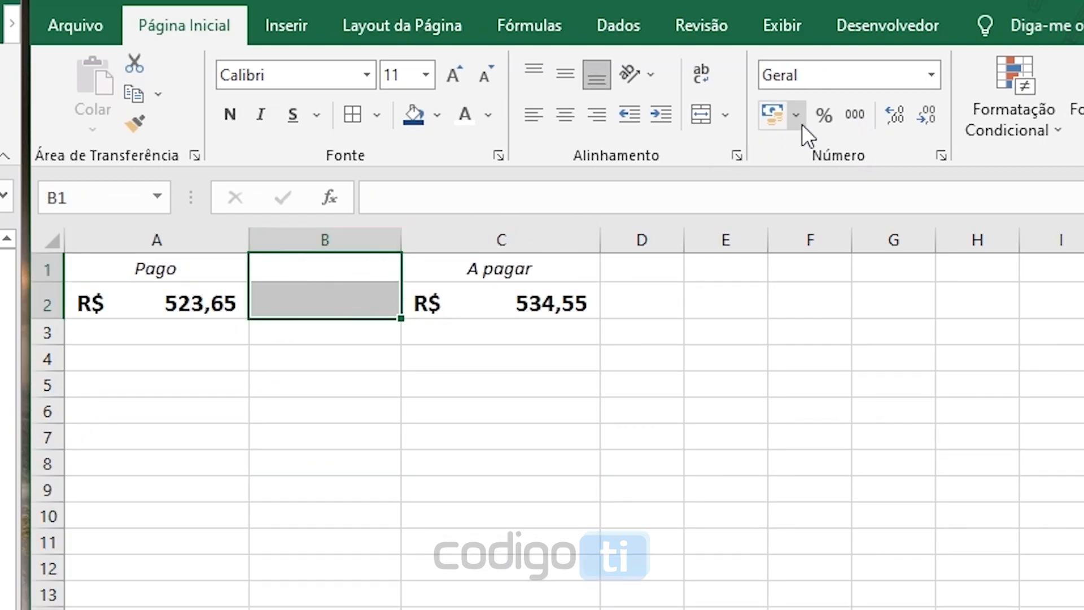
{"action": "left_click", "coordinate": [700, 114]}
{"action": "double_click", "coordinate": [321, 289]}
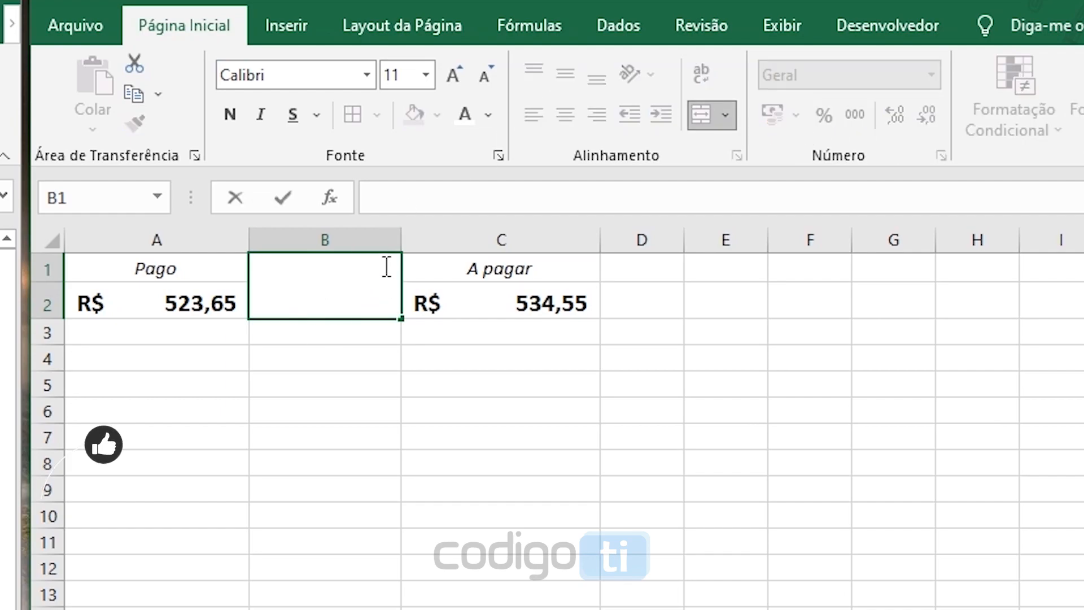
{"action": "type", "text": "="}
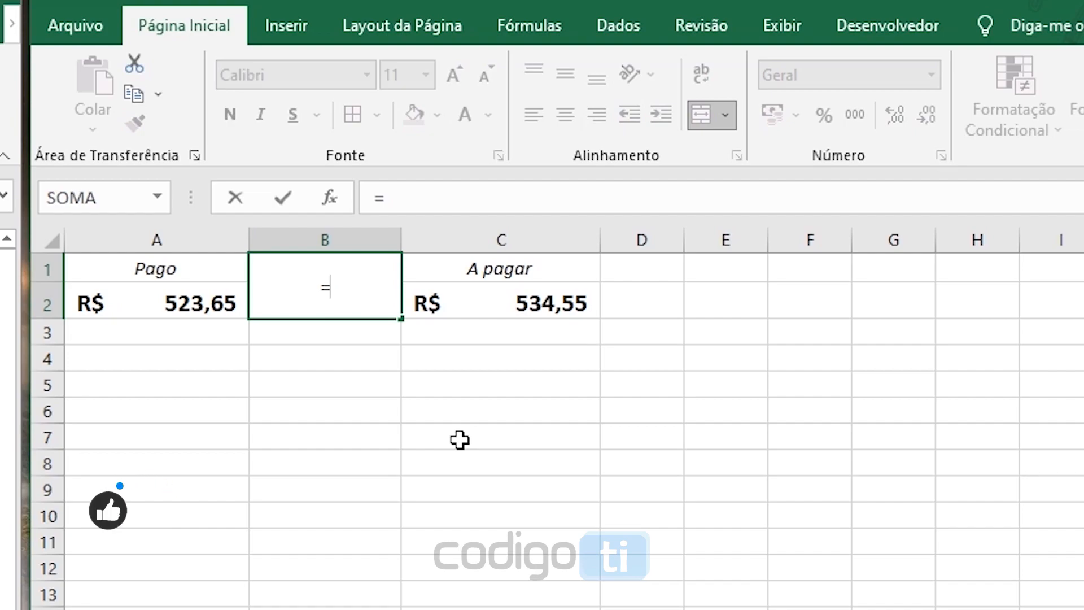
{"action": "type", "text": "hoje()"}
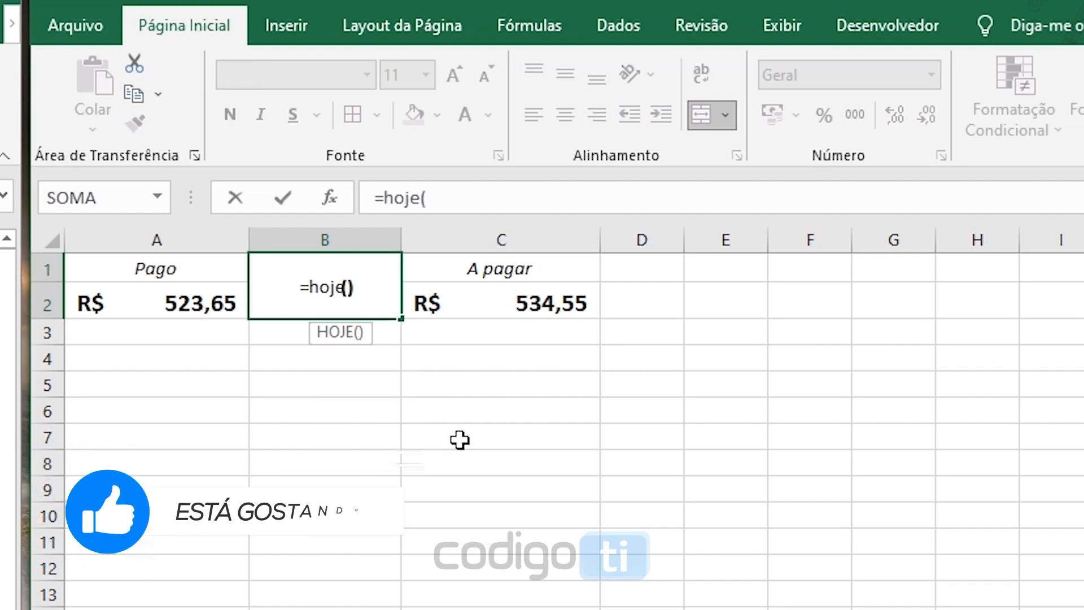
{"action": "key", "text": "Return"}
{"action": "left_click", "coordinate": [328, 381]}
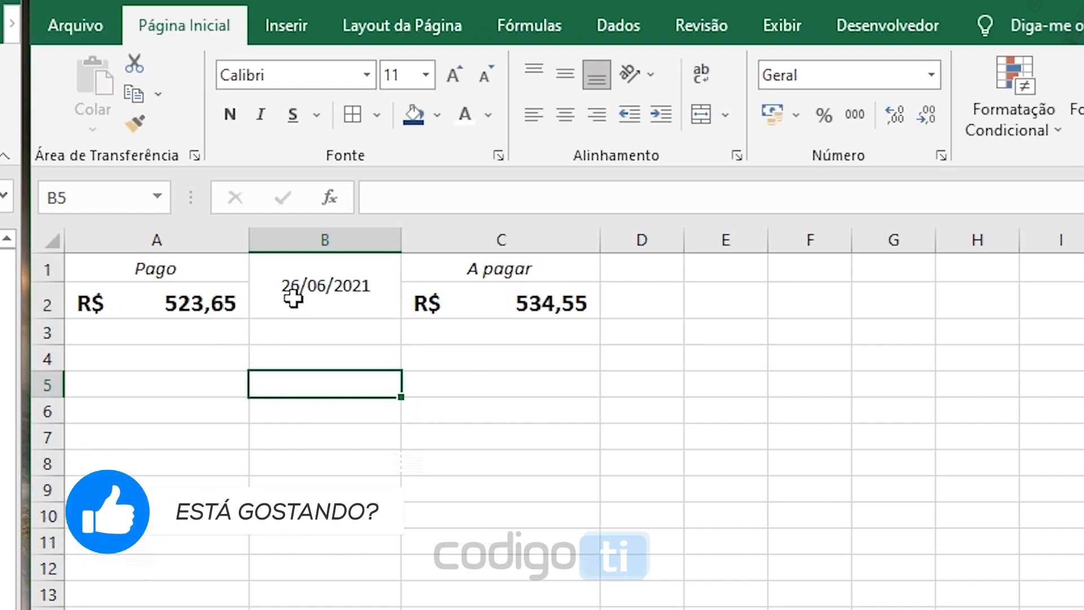
Give the merged date cell a dark blue fill and white text
{"action": "left_click", "coordinate": [293, 295]}
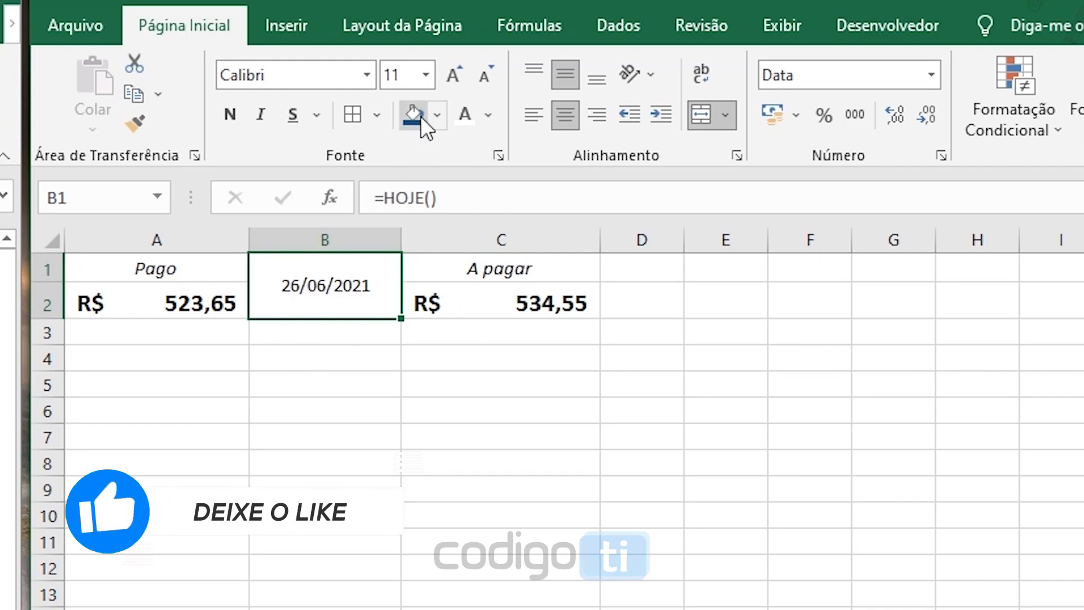
{"action": "left_click", "coordinate": [439, 114]}
{"action": "left_click", "coordinate": [592, 264]}
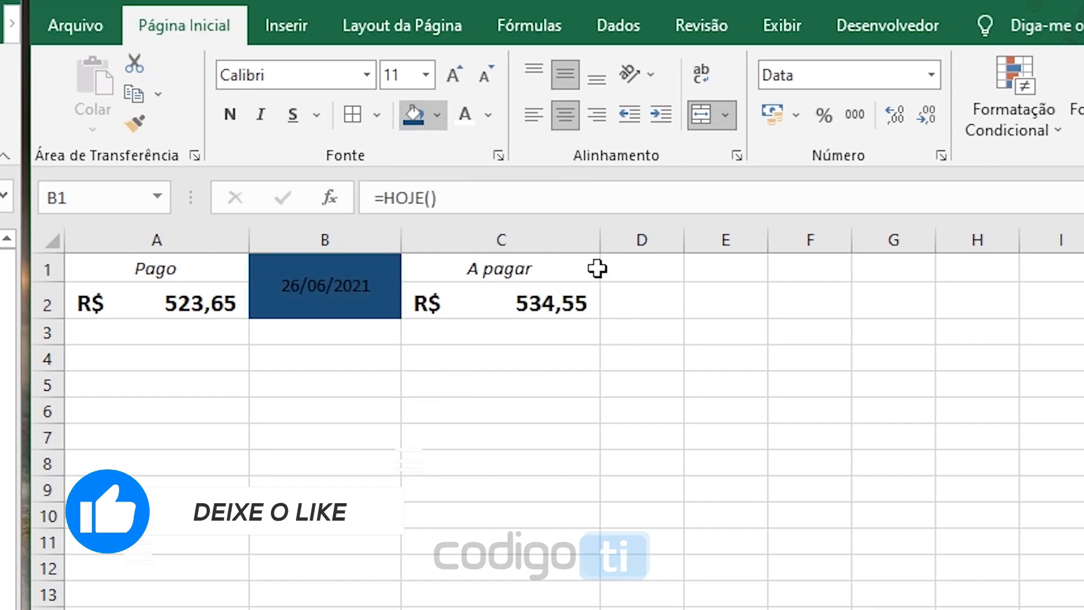
{"action": "left_click", "coordinate": [462, 120]}
Give the "Pago" block in A1:A2 a green fill and white text
{"action": "left_click_drag", "start_coordinate": [182, 264], "coordinate": [172, 299]}
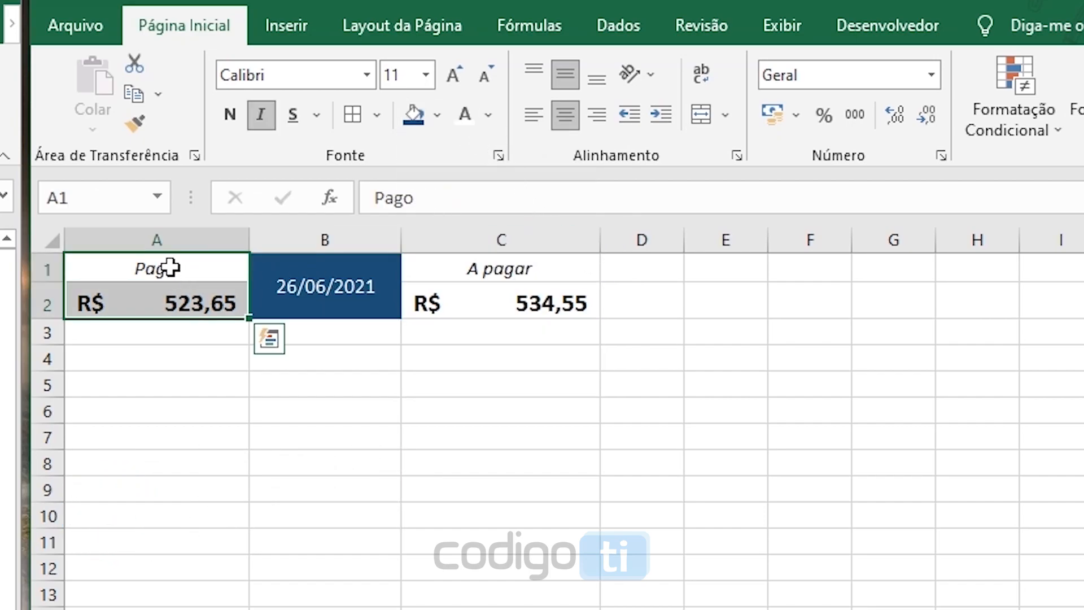
{"action": "left_click", "coordinate": [439, 122]}
{"action": "left_click", "coordinate": [525, 319]}
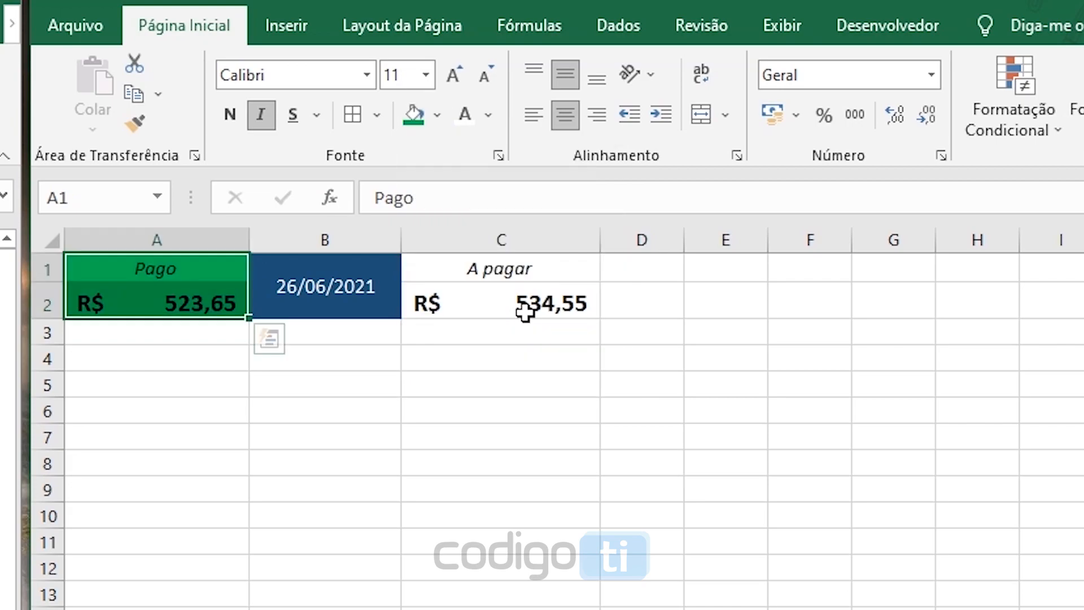
{"action": "left_click", "coordinate": [488, 115]}
{"action": "left_click", "coordinate": [477, 207]}
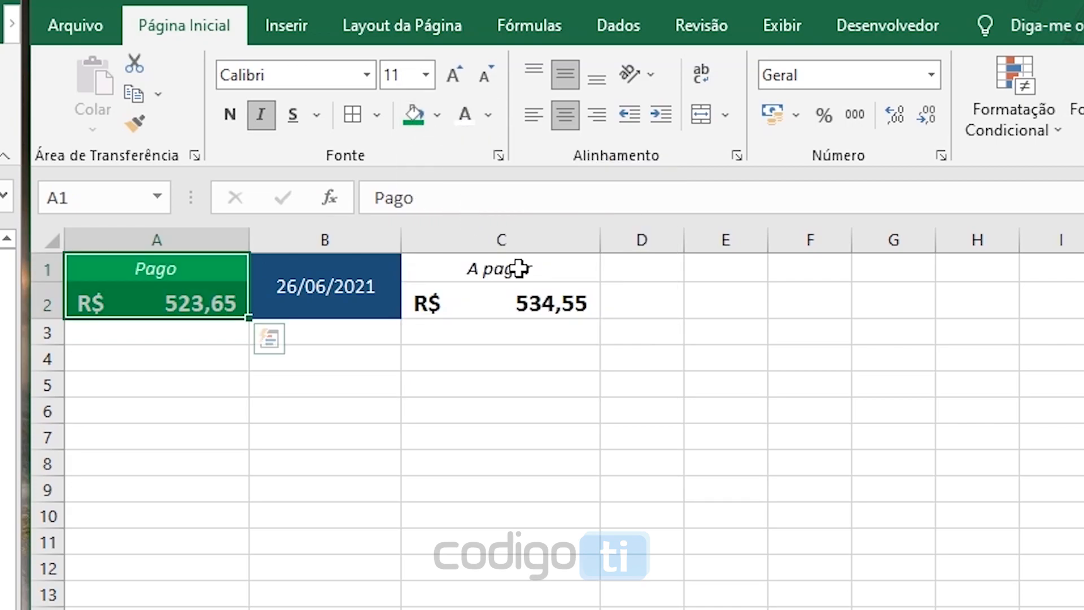
Fill the "A pagar" block in C1:C2 with red
{"action": "left_click", "coordinate": [518, 269]}
{"action": "left_click_drag", "start_coordinate": [519, 269], "coordinate": [515, 303]}
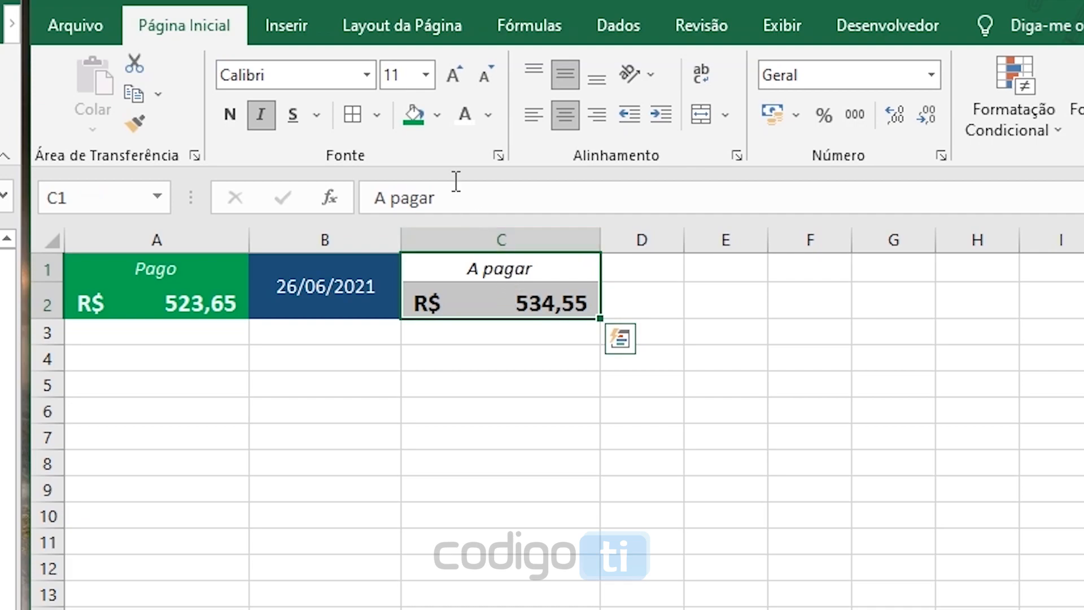
{"action": "left_click", "coordinate": [438, 118]}
{"action": "left_click", "coordinate": [435, 319]}
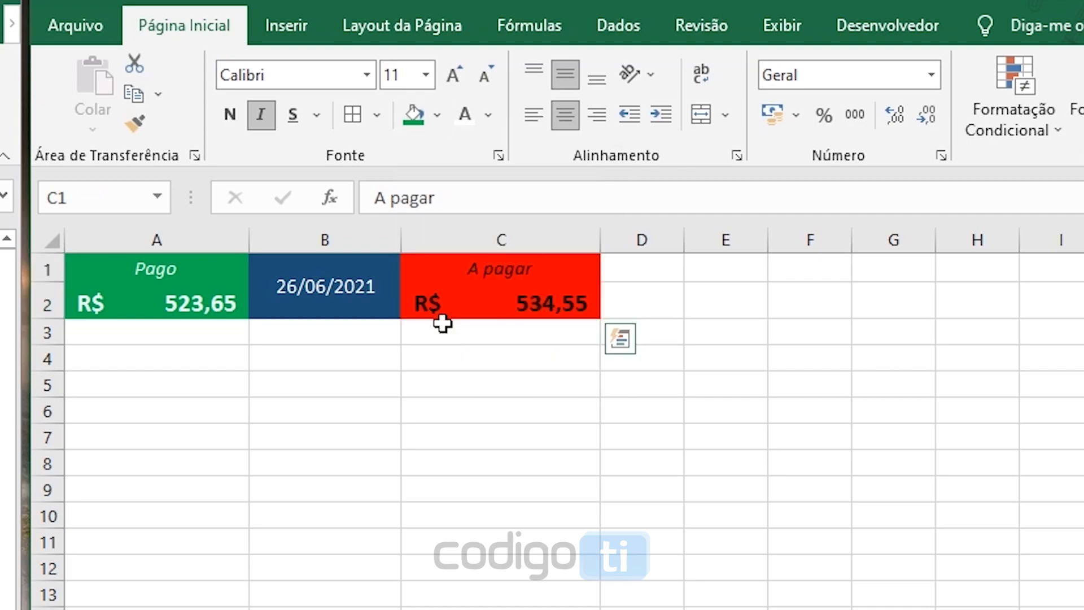
Change the text of the "A pagar" block in C1:C2 to white
{"action": "left_click", "coordinate": [488, 115]}
{"action": "left_click", "coordinate": [478, 206]}
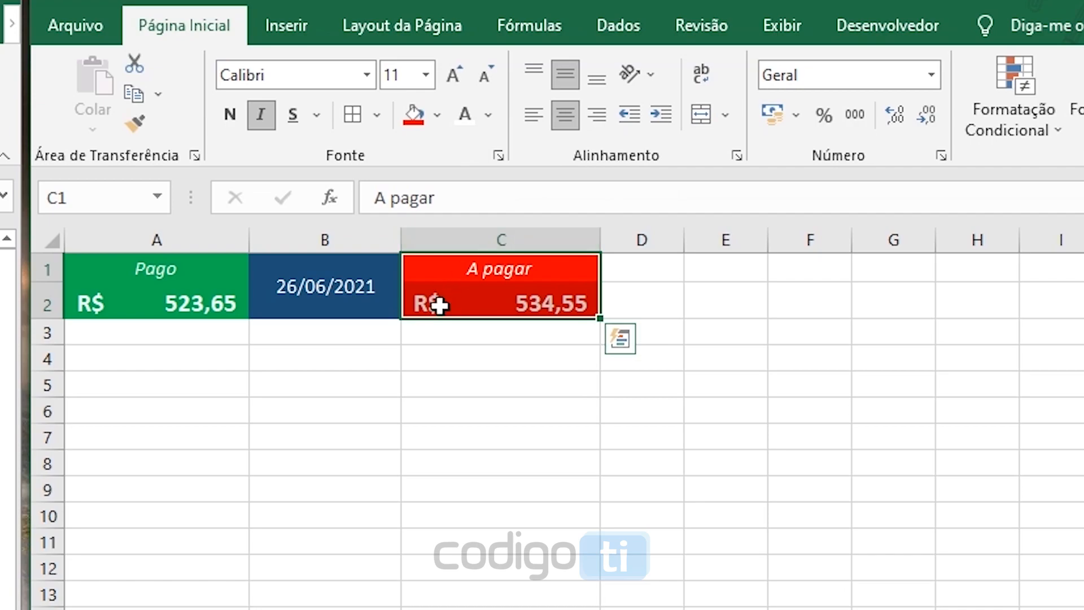
{"action": "left_click", "coordinate": [404, 382]}
{"action": "left_click", "coordinate": [286, 353]}
{"action": "left_click", "coordinate": [204, 346]}
{"action": "left_click", "coordinate": [411, 428]}
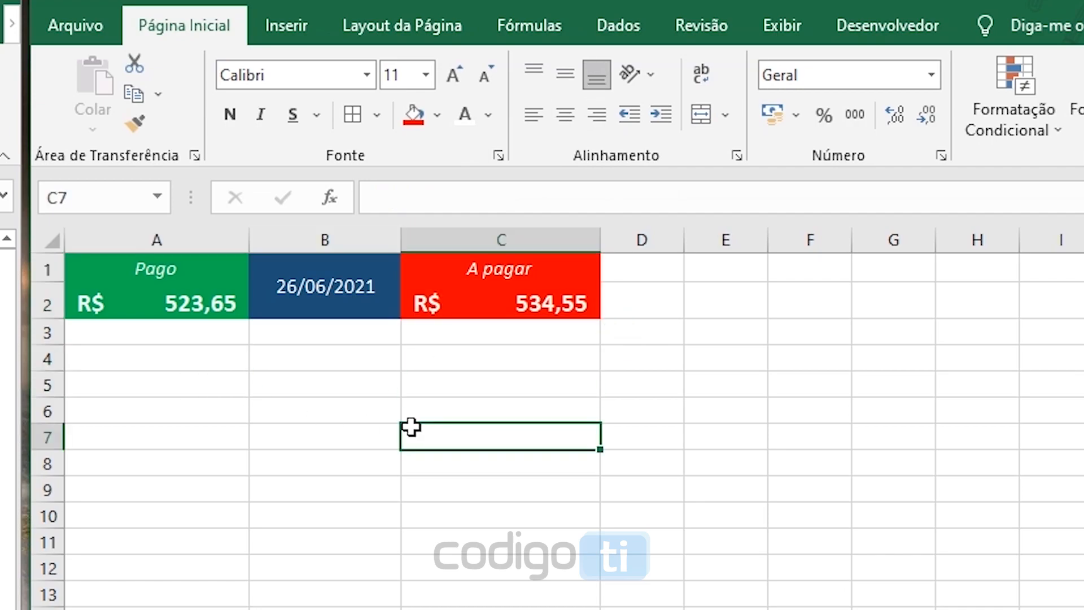
{"action": "left_click", "coordinate": [405, 392]}
Insert an Explosão Solar chart based on the paid and outstanding totals in A2 and C2
{"action": "left_click", "coordinate": [188, 310]}
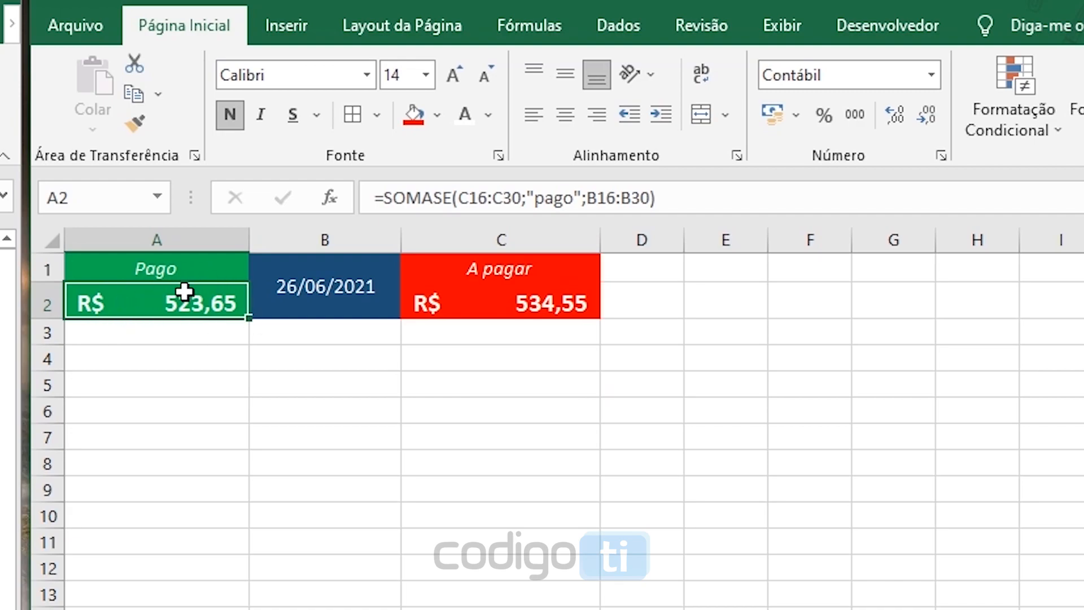
{"action": "left_click", "coordinate": [527, 308]}
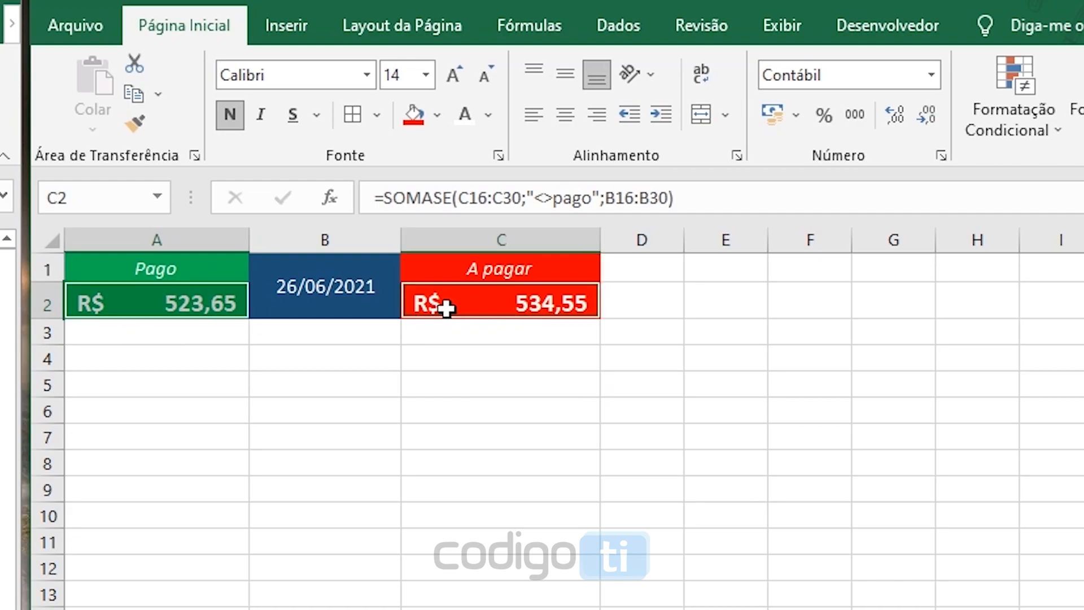
{"action": "left_click", "coordinate": [284, 28]}
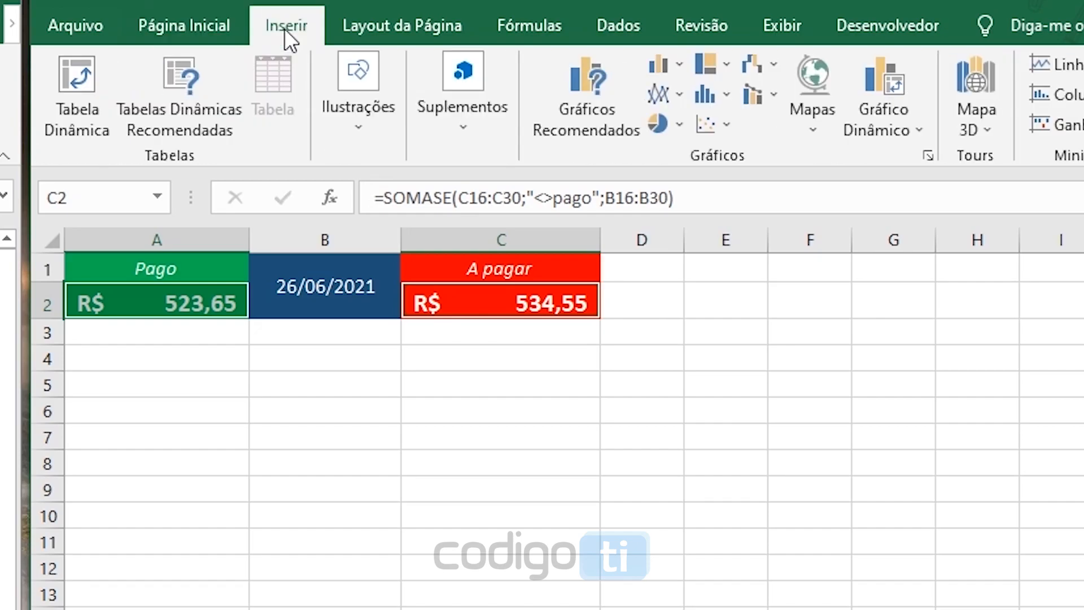
{"action": "left_click", "coordinate": [564, 84]}
{"action": "left_click", "coordinate": [737, 233]}
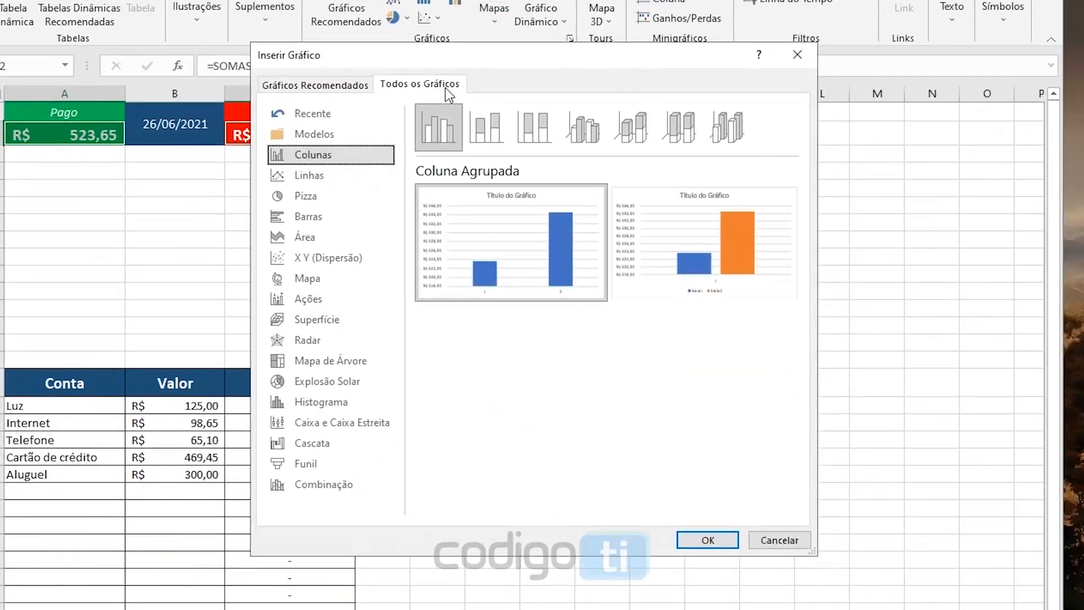
{"action": "left_click", "coordinate": [339, 385]}
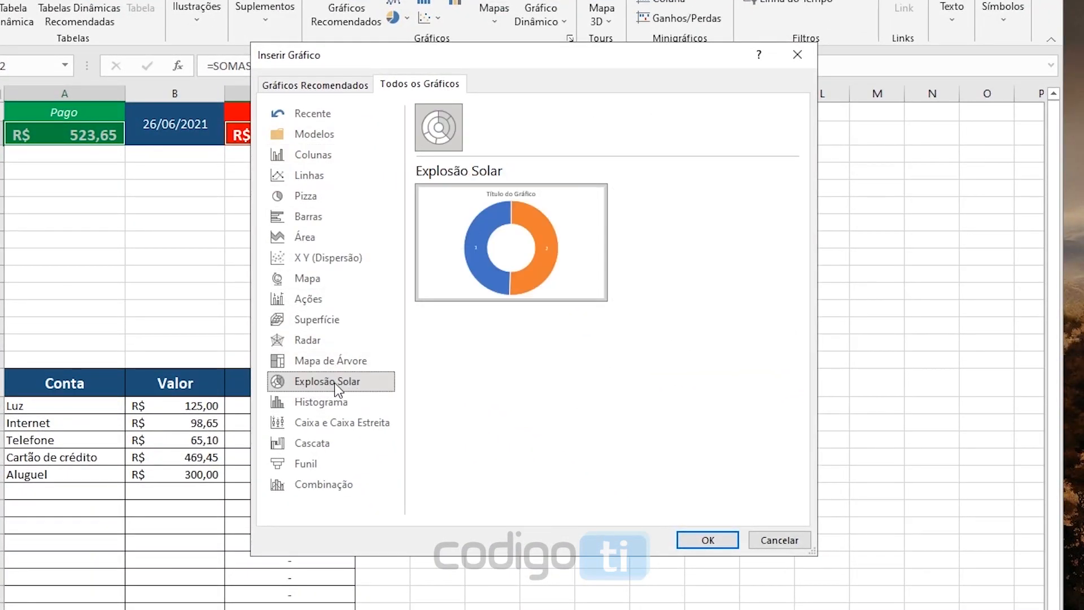
{"action": "mouse_move", "coordinate": [546, 259]}
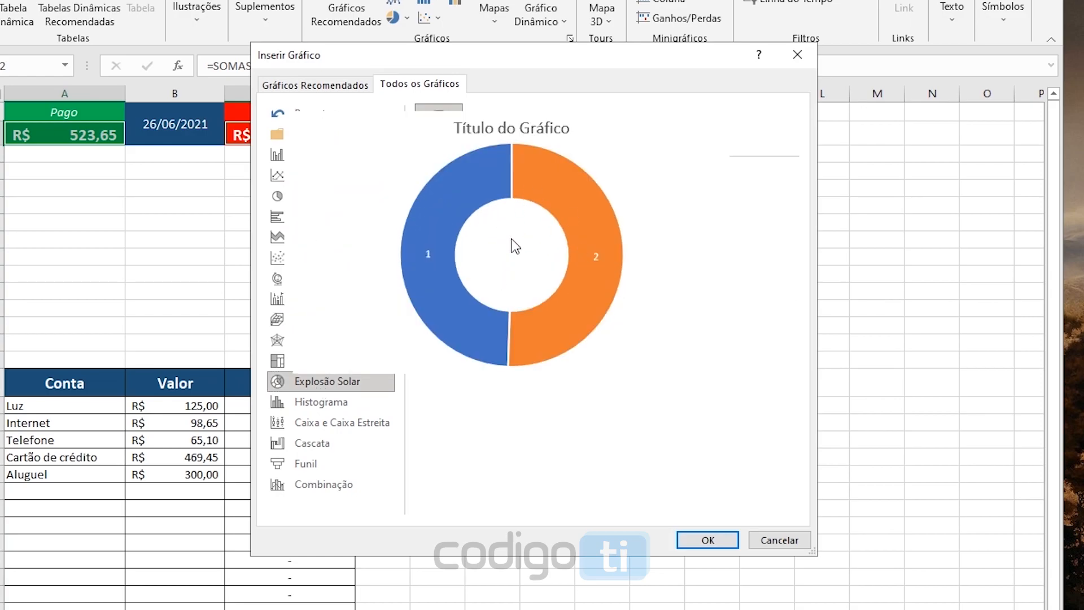
{"action": "left_click", "coordinate": [716, 544]}
Delete the title and the data labels from the sunburst chart
{"action": "left_click_drag", "start_coordinate": [567, 256], "coordinate": [574, 200]}
{"action": "left_click", "coordinate": [574, 216]}
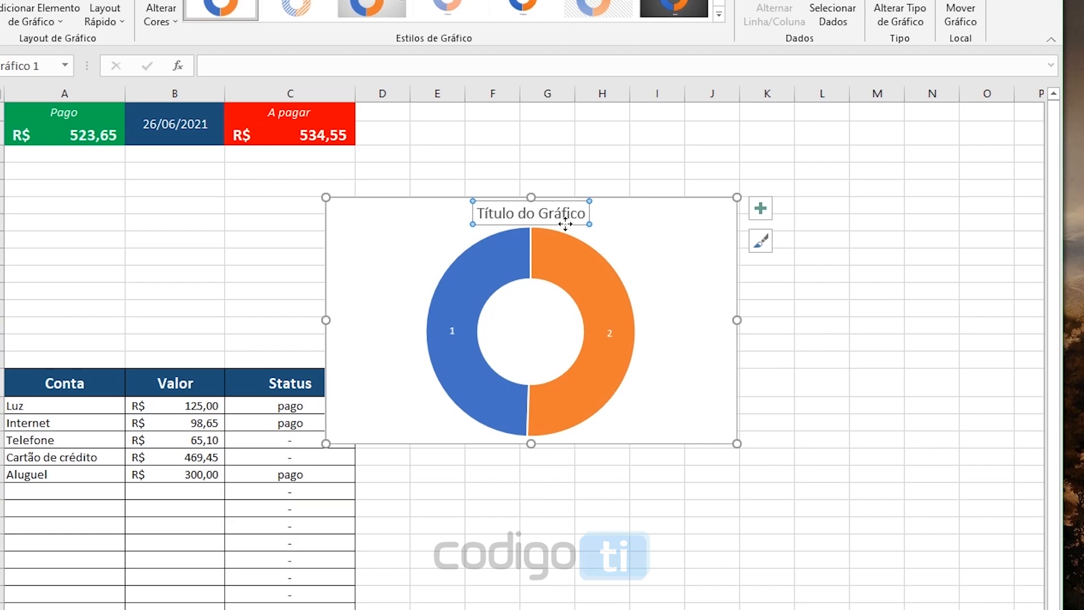
{"action": "key", "text": "Delete"}
{"action": "left_click", "coordinate": [618, 322]}
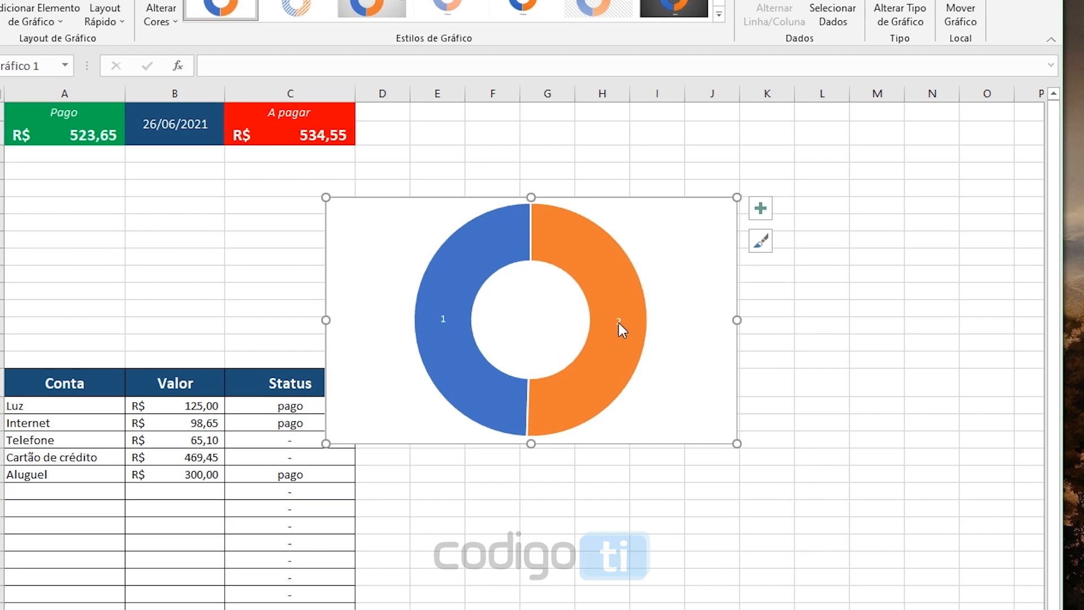
{"action": "key", "text": "Delete"}
Move the chart directly below the totals and resize it to span columns A to C, rows 3 to 11
{"action": "left_click_drag", "start_coordinate": [440, 201], "coordinate": [152, 148]}
{"action": "left_click_drag", "start_coordinate": [416, 392], "coordinate": [355, 317]}
{"action": "left_click_drag", "start_coordinate": [181, 317], "coordinate": [181, 294]}
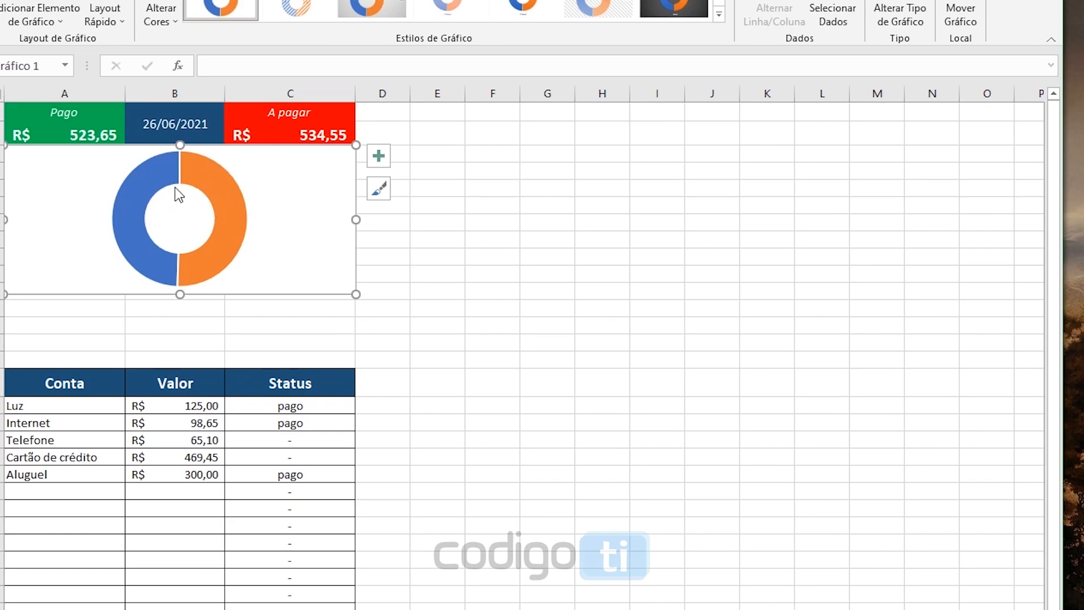
Fill the chart's orange segment, which represents the "A pagar" total, with the standard red
{"action": "left_click", "coordinate": [210, 187]}
{"action": "mouse_move", "coordinate": [228, 202]}
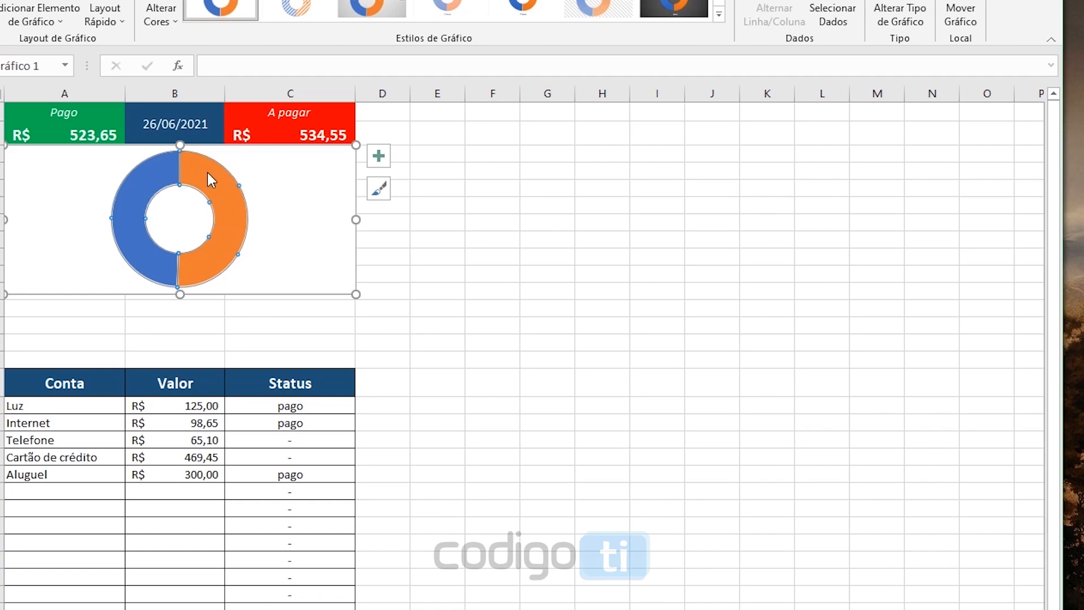
{"action": "double_click", "coordinate": [218, 197]}
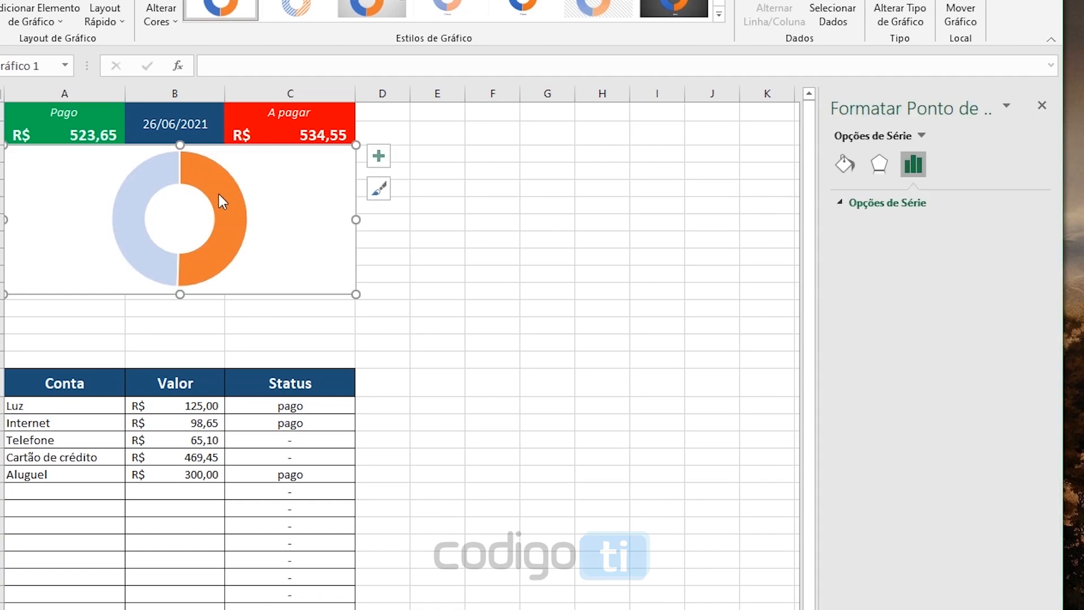
{"action": "right_click", "coordinate": [226, 228]}
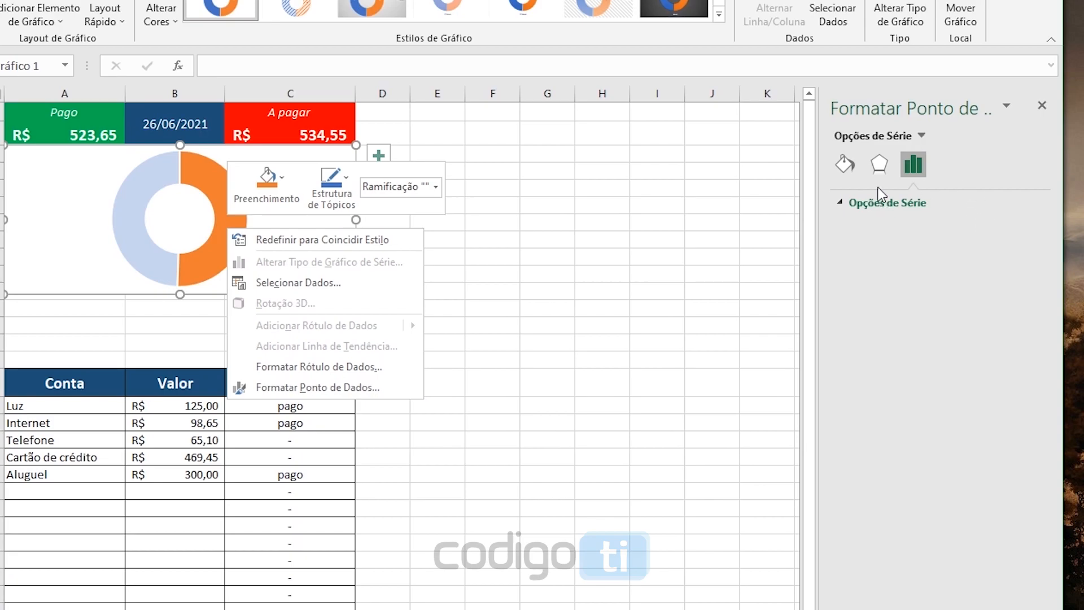
{"action": "left_click", "coordinate": [845, 165]}
{"action": "left_click", "coordinate": [897, 204]}
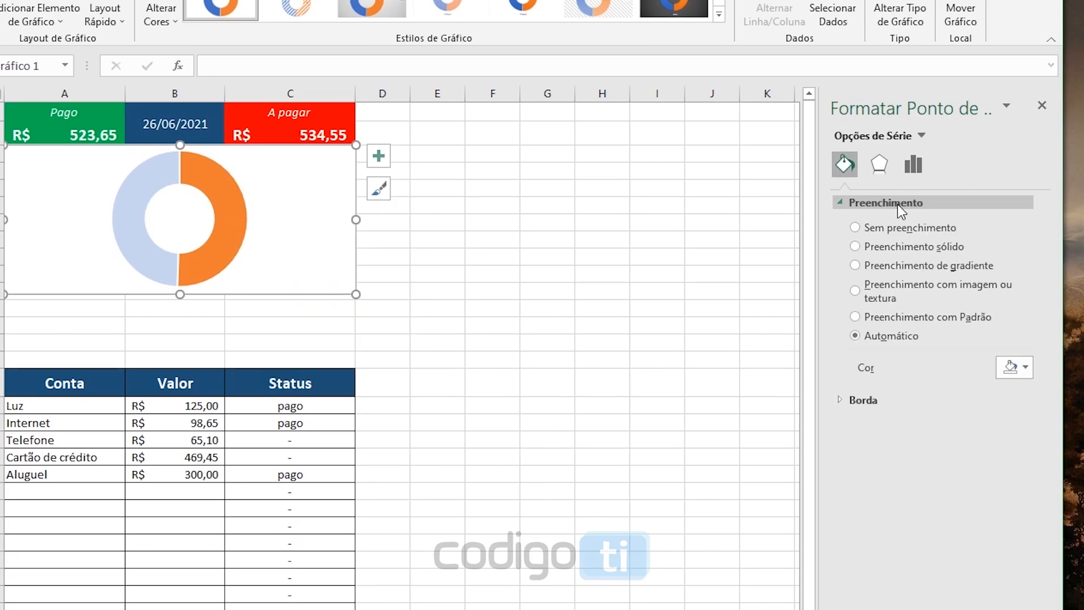
{"action": "left_click", "coordinate": [1026, 368]}
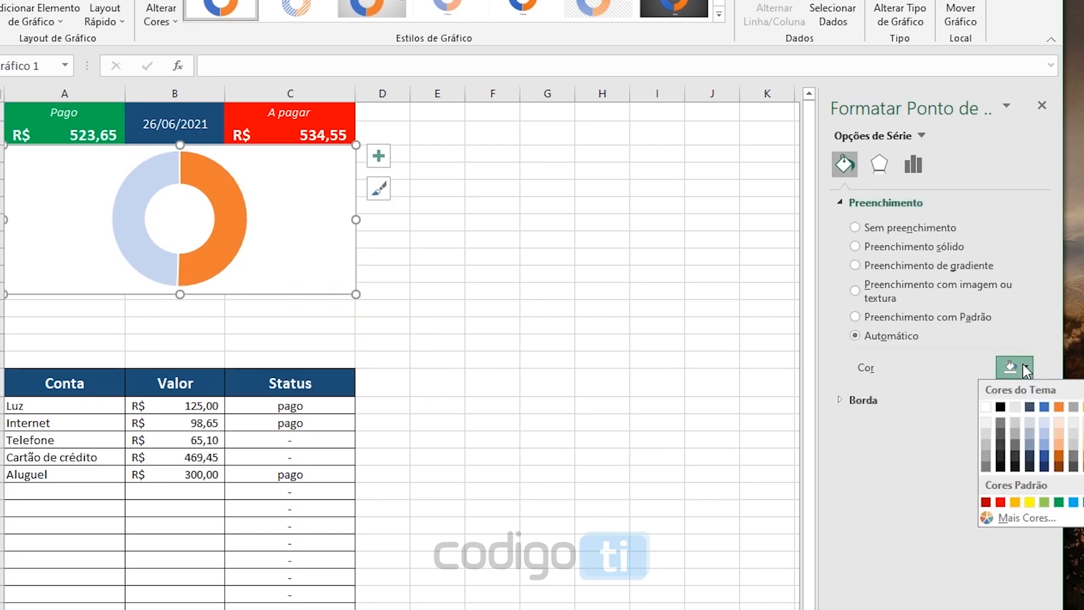
{"action": "left_click", "coordinate": [1001, 502]}
Fill the chart's blue segment, which represents the "Pago" total, with the standard green
{"action": "left_click", "coordinate": [168, 187]}
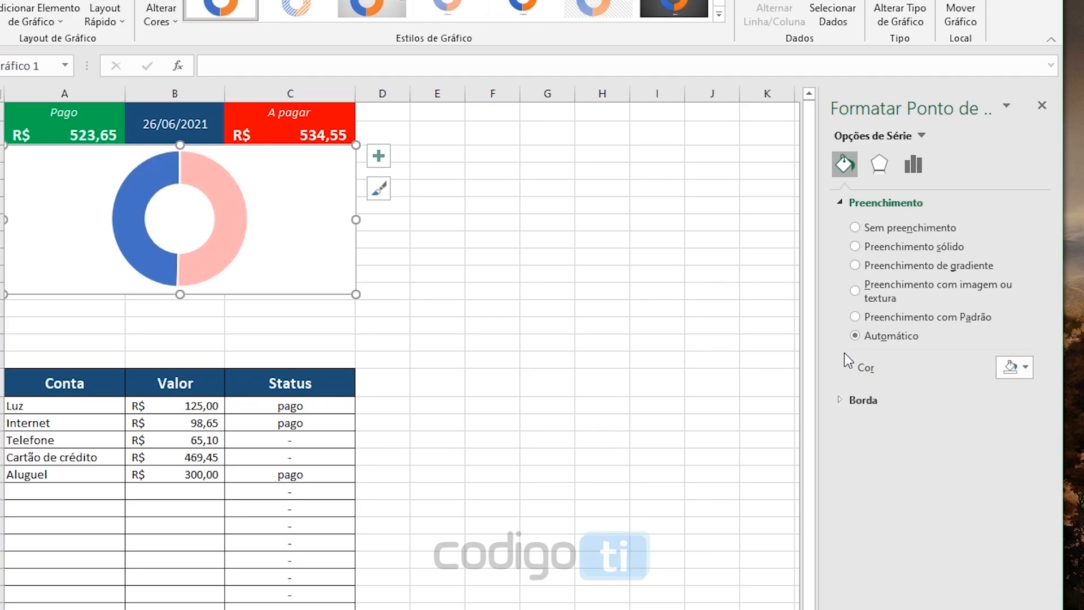
{"action": "left_click", "coordinate": [1024, 370]}
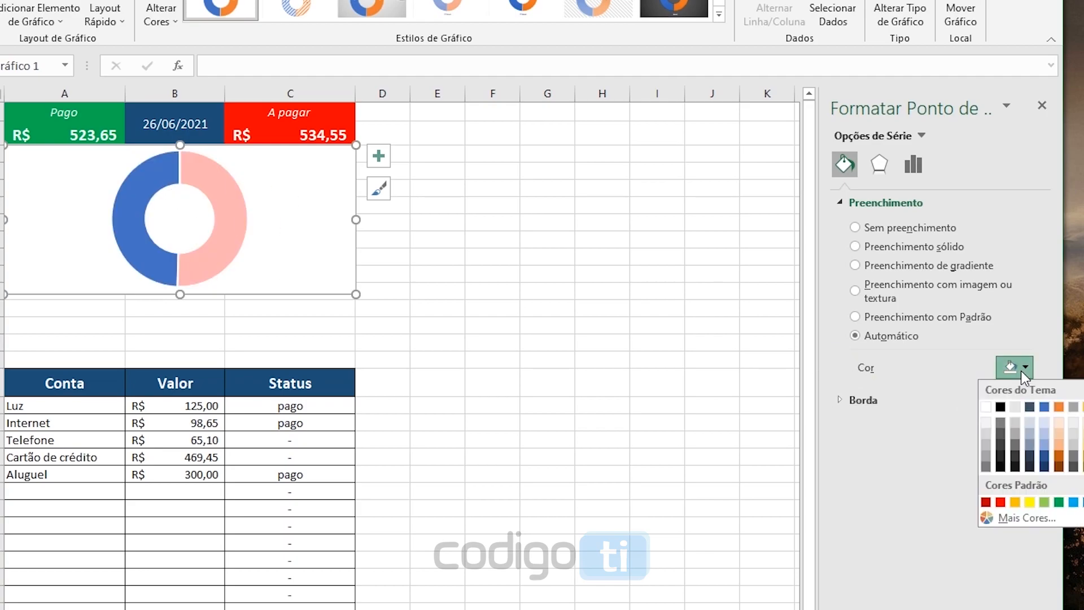
{"action": "left_click", "coordinate": [1059, 502]}
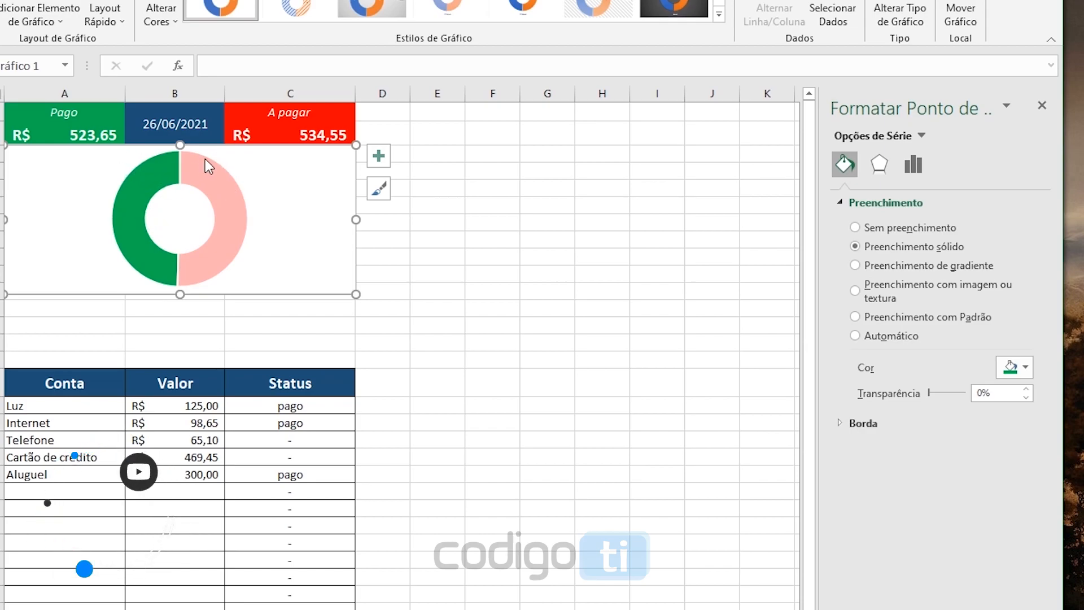
Enter the labels "Salario:" in A12 and "Despesas:" in A13, below the chart
{"action": "left_click", "coordinate": [3, 308]}
{"action": "left_click", "coordinate": [17, 307]}
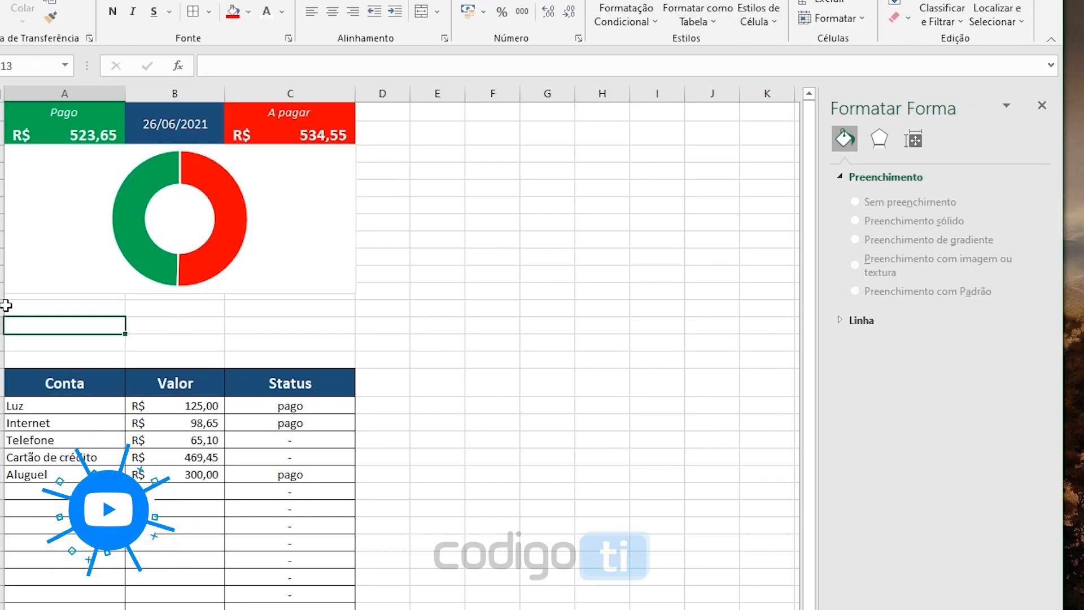
{"action": "type", "text": "Salario:"}
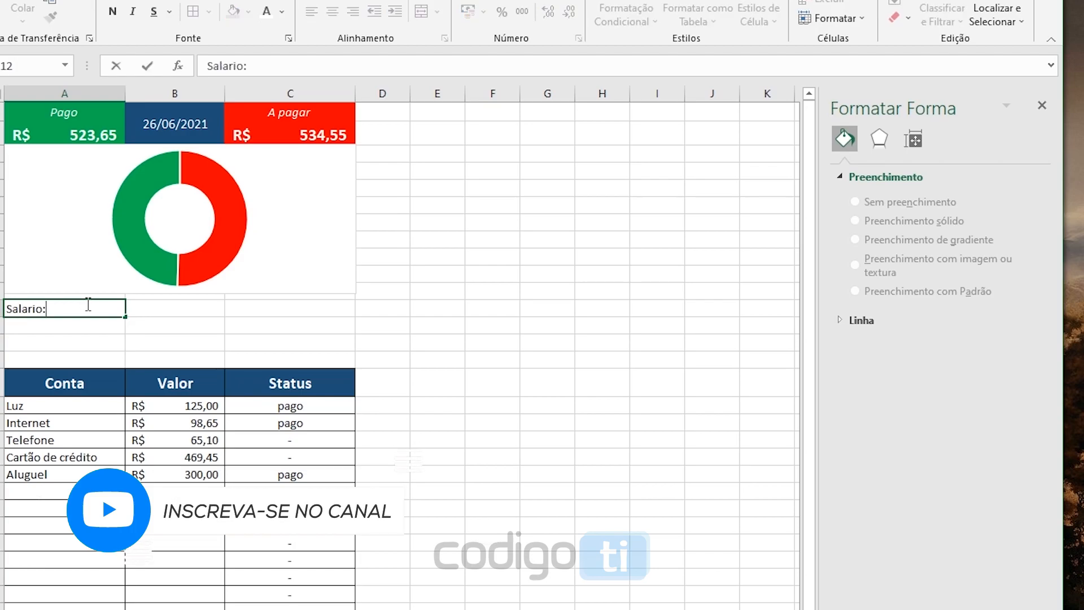
{"action": "key", "text": "Return"}
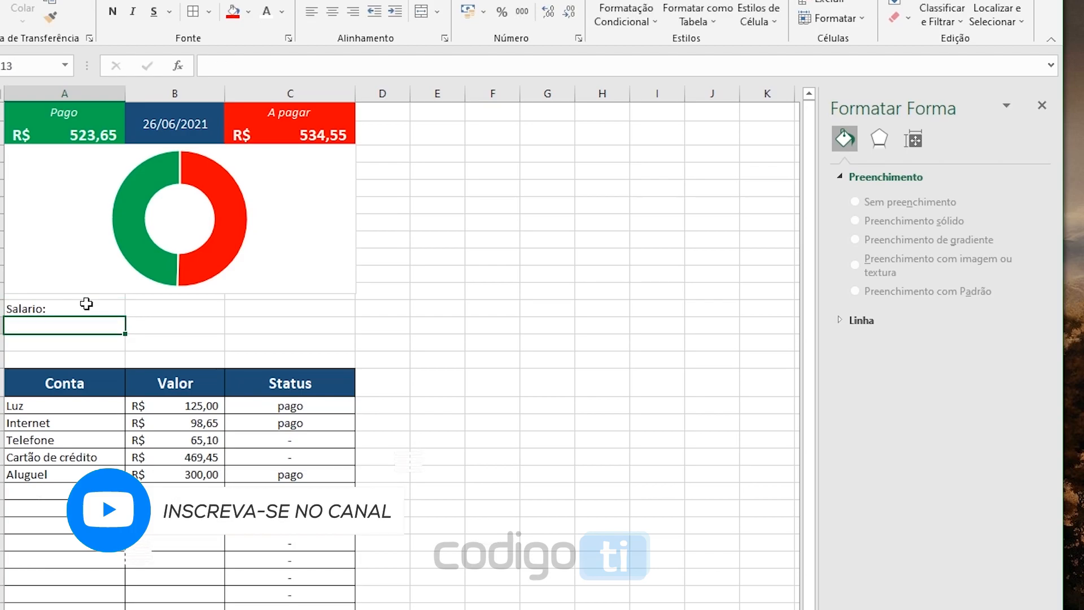
{"action": "type", "text": "Despesas:"}
{"action": "left_click", "coordinate": [85, 305]}
Increase the height of rows 12 and 13 equally
{"action": "left_click", "coordinate": [53, 308]}
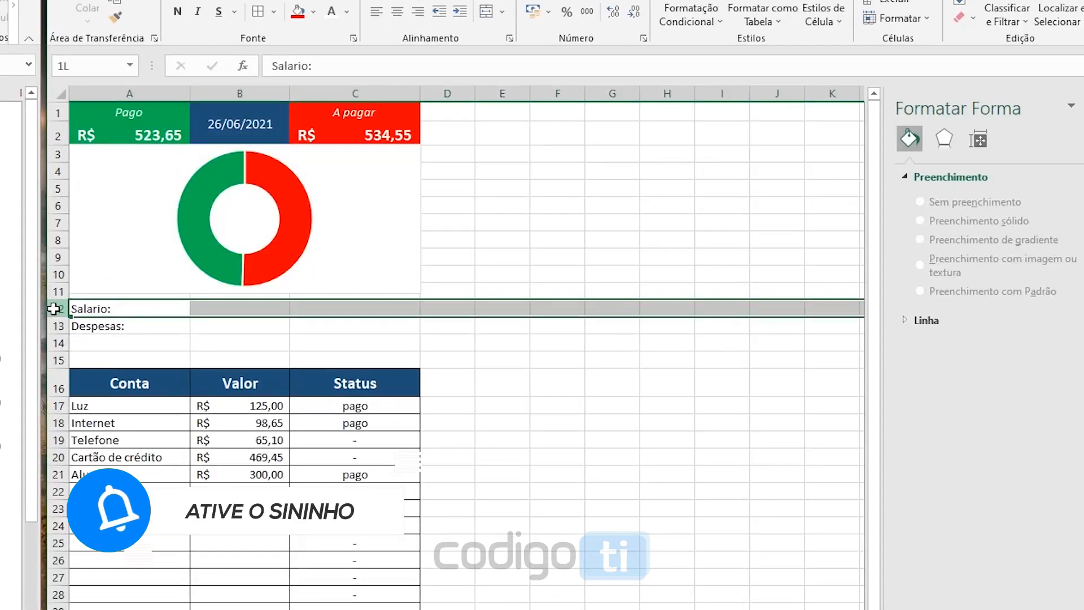
{"action": "left_click_drag", "start_coordinate": [52, 308], "coordinate": [53, 327]}
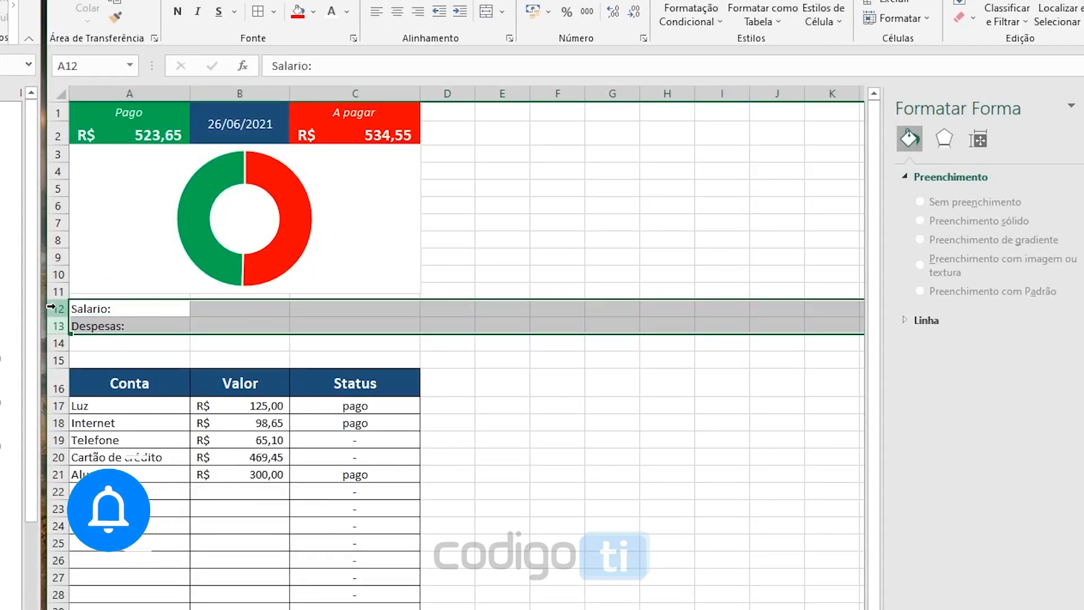
{"action": "left_click_drag", "start_coordinate": [57, 317], "coordinate": [57, 329]}
{"action": "left_click_drag", "start_coordinate": [113, 314], "coordinate": [111, 328]}
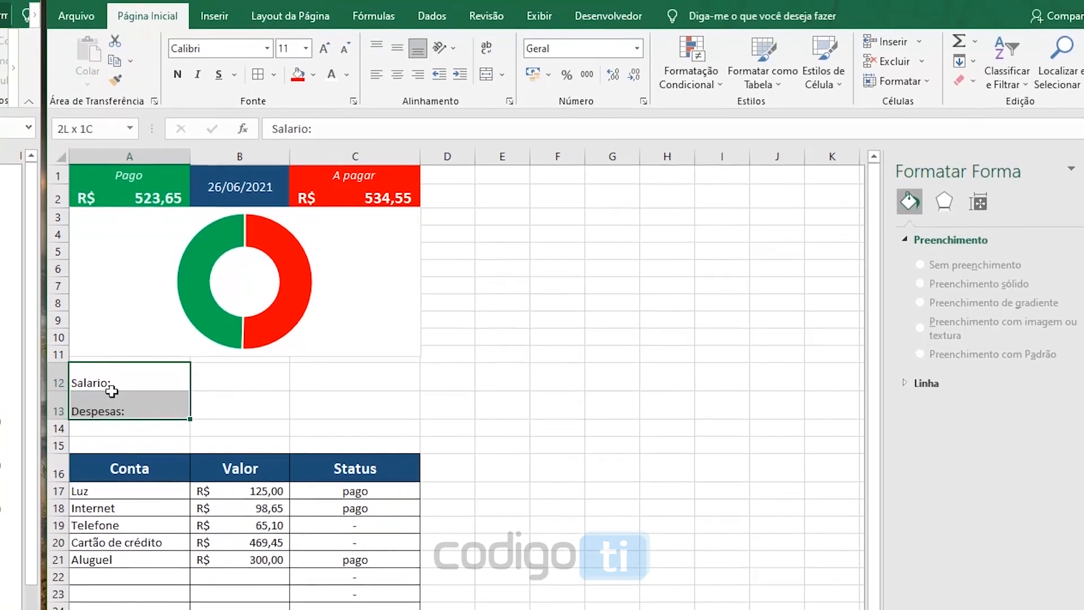
Give the labels in A12:A13 a very light grey fill, horizontal and vertical centering, and bold text
{"action": "left_click_drag", "start_coordinate": [111, 391], "coordinate": [110, 390]}
{"action": "left_click", "coordinate": [313, 75]}
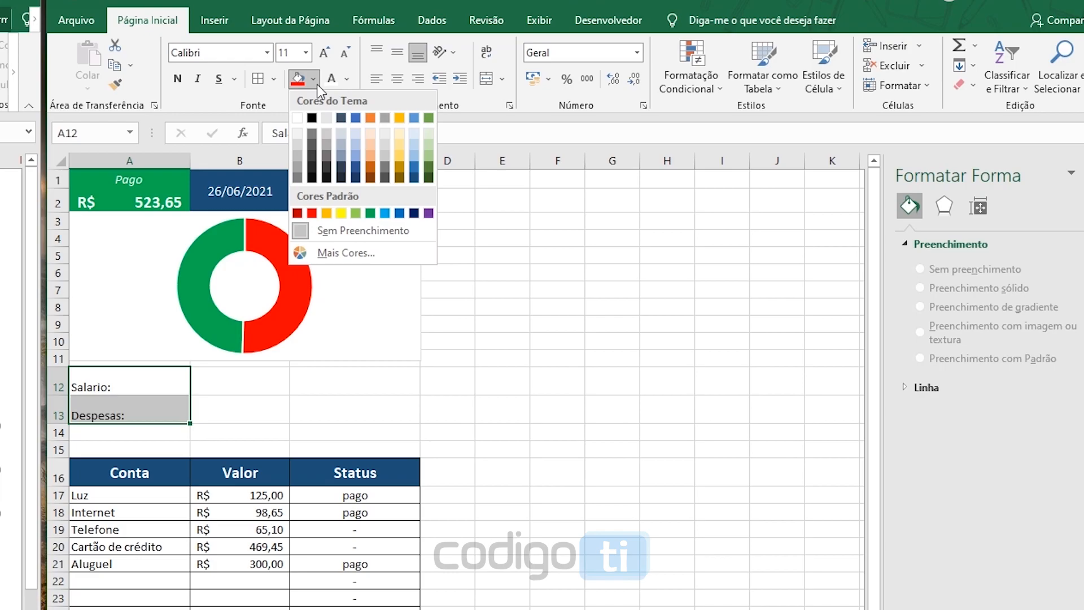
{"action": "left_click", "coordinate": [298, 133]}
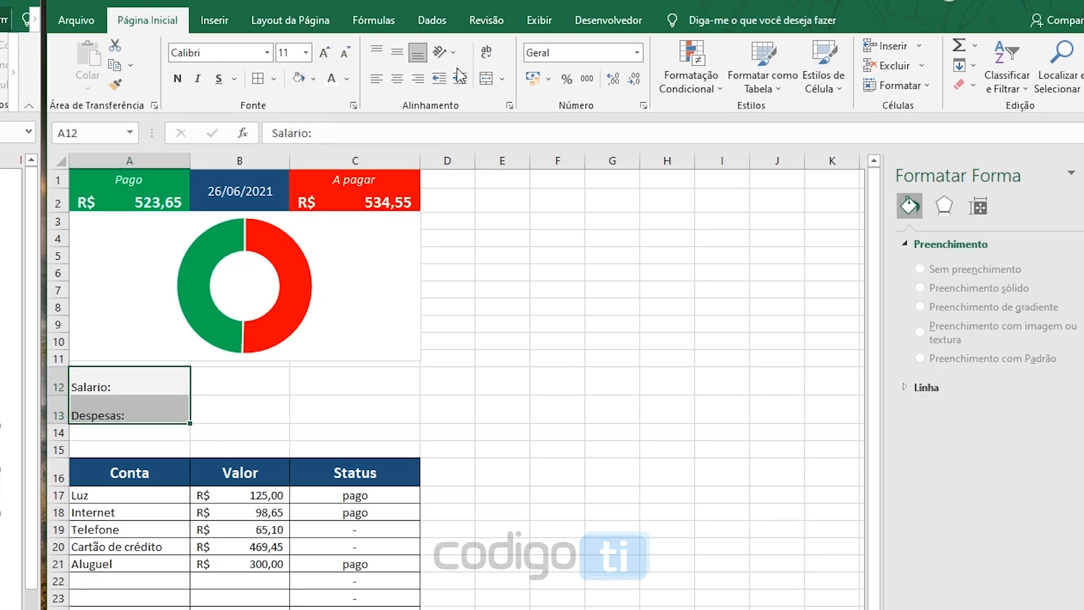
{"action": "left_click", "coordinate": [398, 79]}
{"action": "left_click", "coordinate": [398, 52]}
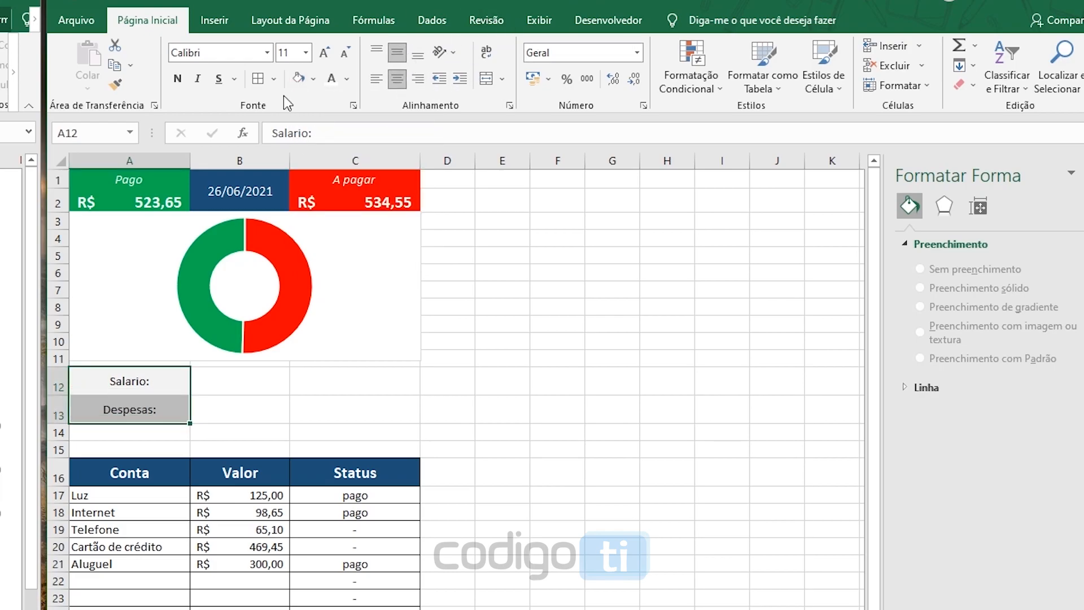
{"action": "left_click", "coordinate": [177, 80]}
{"action": "left_click", "coordinate": [169, 379]}
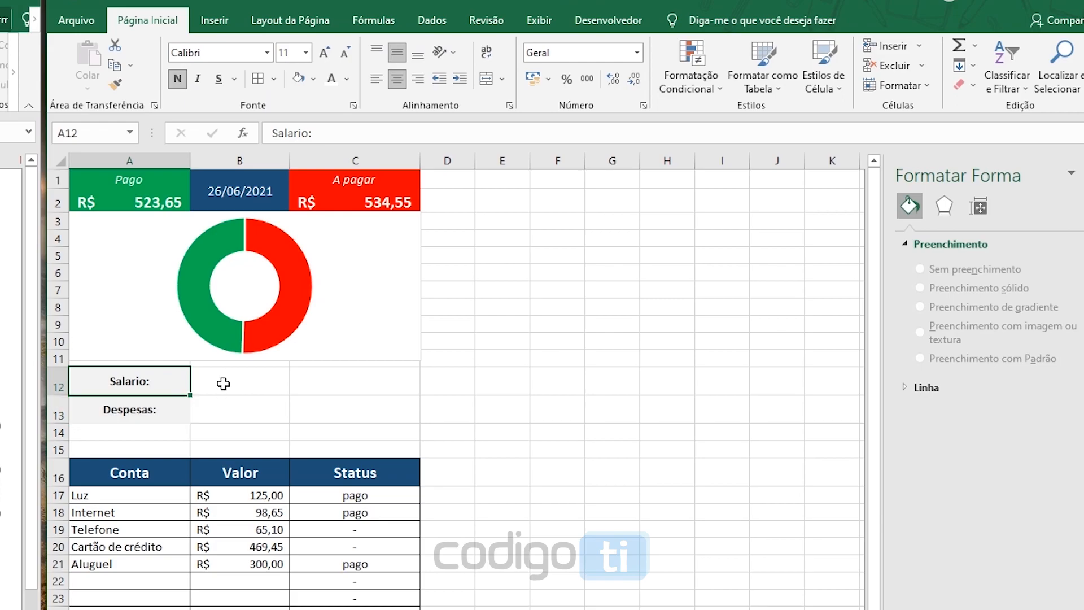
Merge and center B12:C12 beside the "Salario:" label and align its content to the vertical middle
{"action": "left_click_drag", "start_coordinate": [224, 383], "coordinate": [341, 382]}
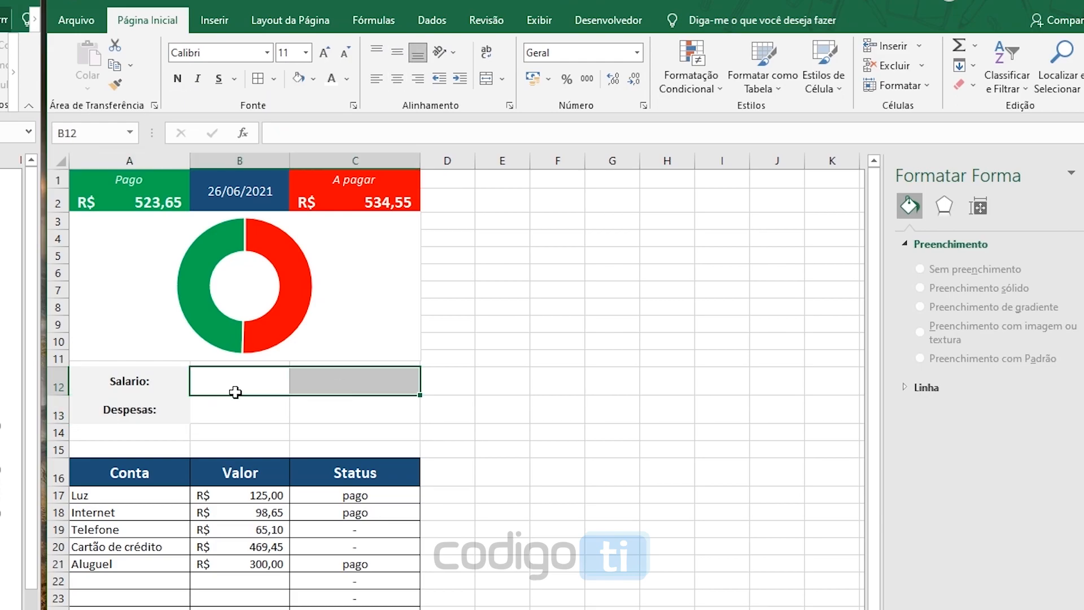
{"action": "left_click", "coordinate": [486, 80]}
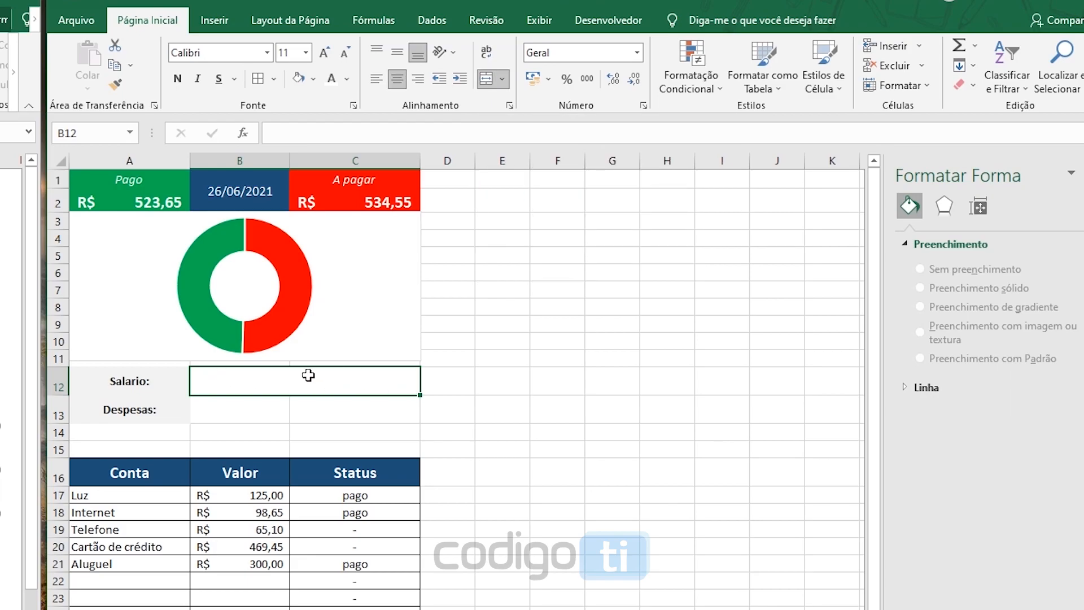
{"action": "left_click", "coordinate": [399, 53]}
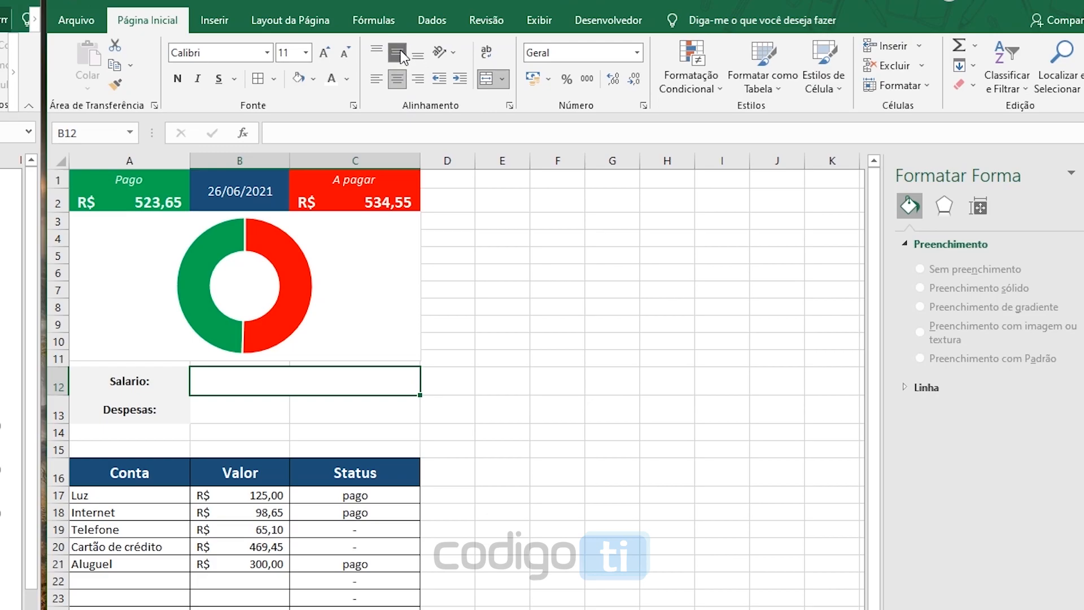
Apply the Contábil number format to the merged salary cell and enter 1500,00
{"action": "left_click", "coordinate": [637, 52]}
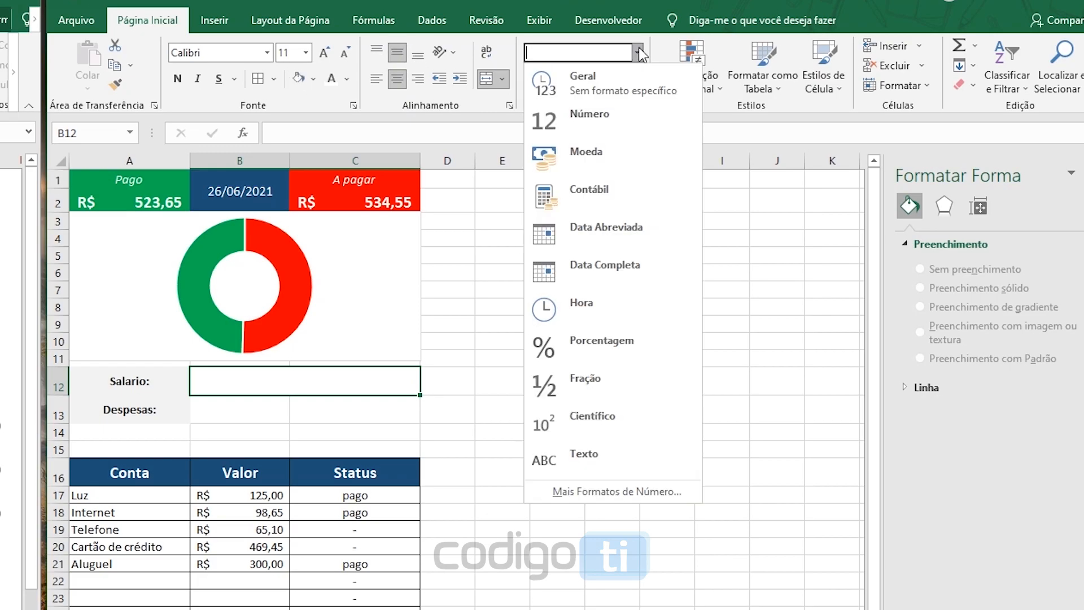
{"action": "left_click", "coordinate": [603, 191]}
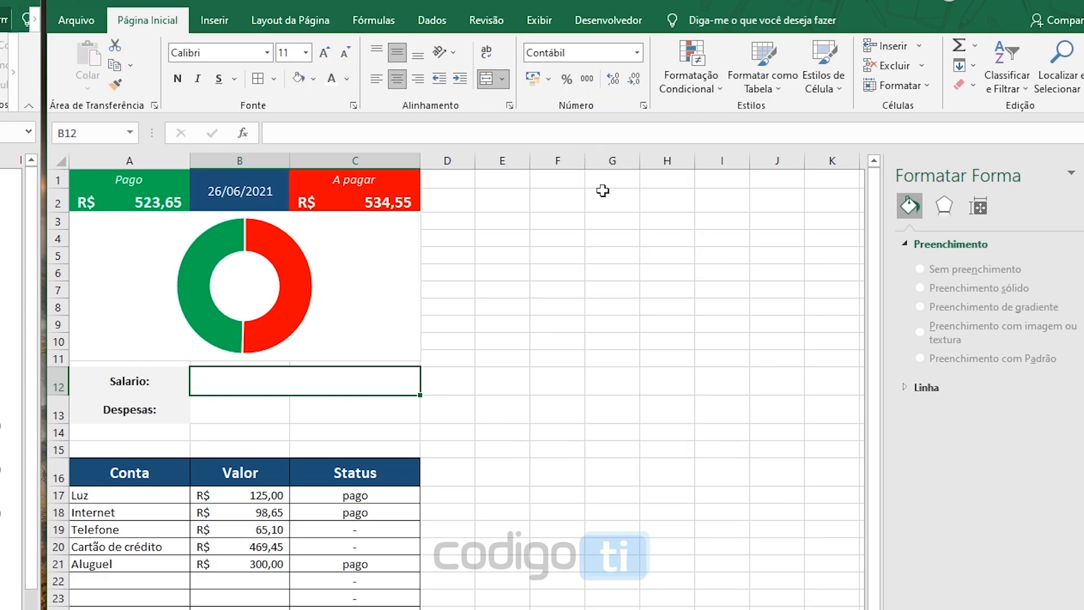
{"action": "double_click", "coordinate": [322, 385]}
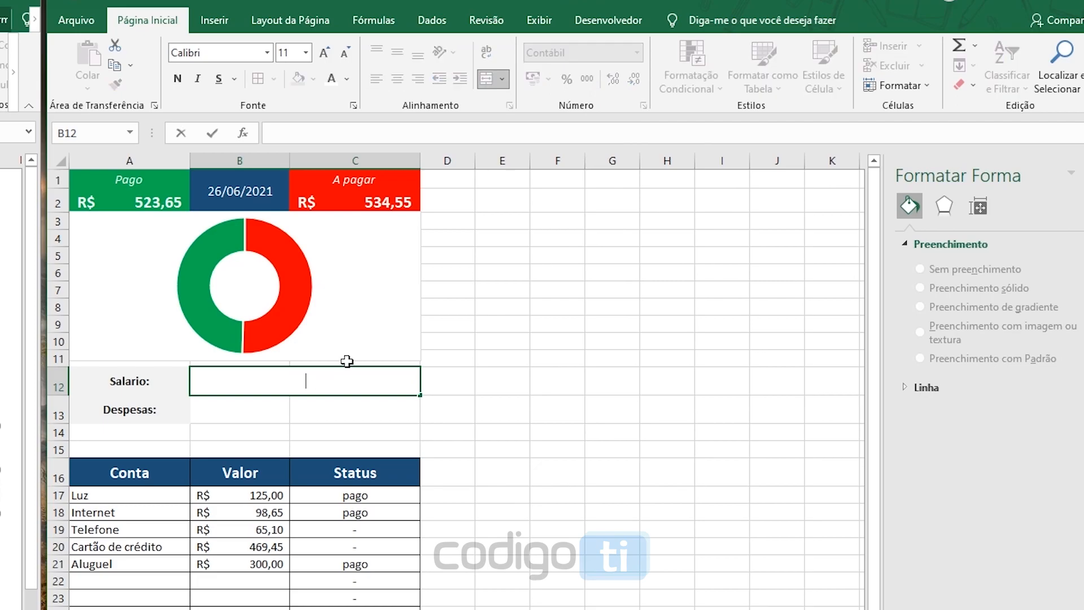
{"action": "type", "text": "1.500,00"}
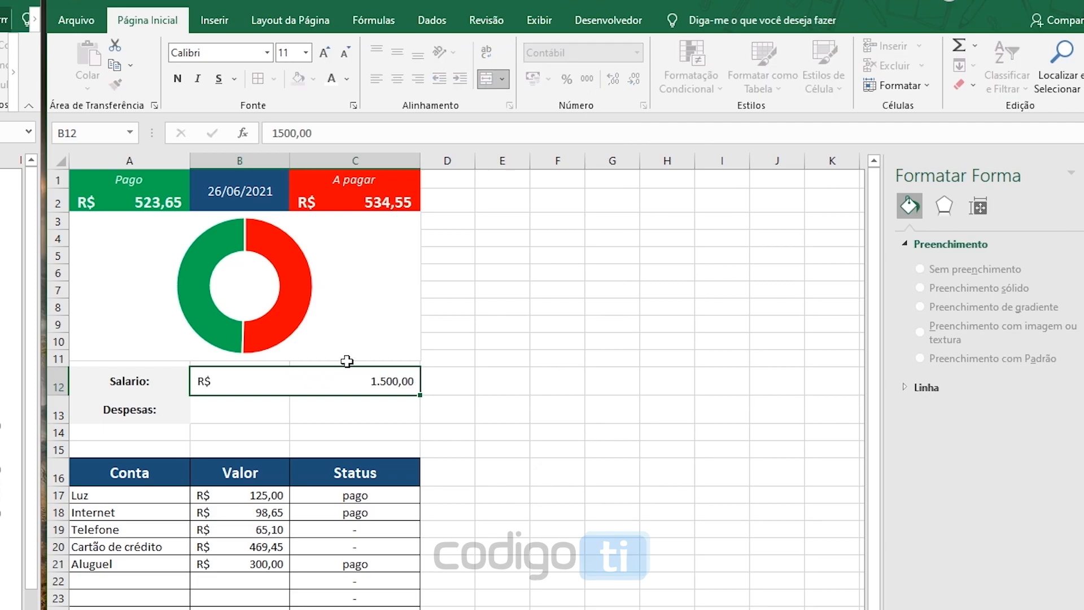
Fill the merged salary cell down to row 13 beside "Despesas:" and clear the copied value
{"action": "key", "text": "Return"}
{"action": "left_click", "coordinate": [330, 378]}
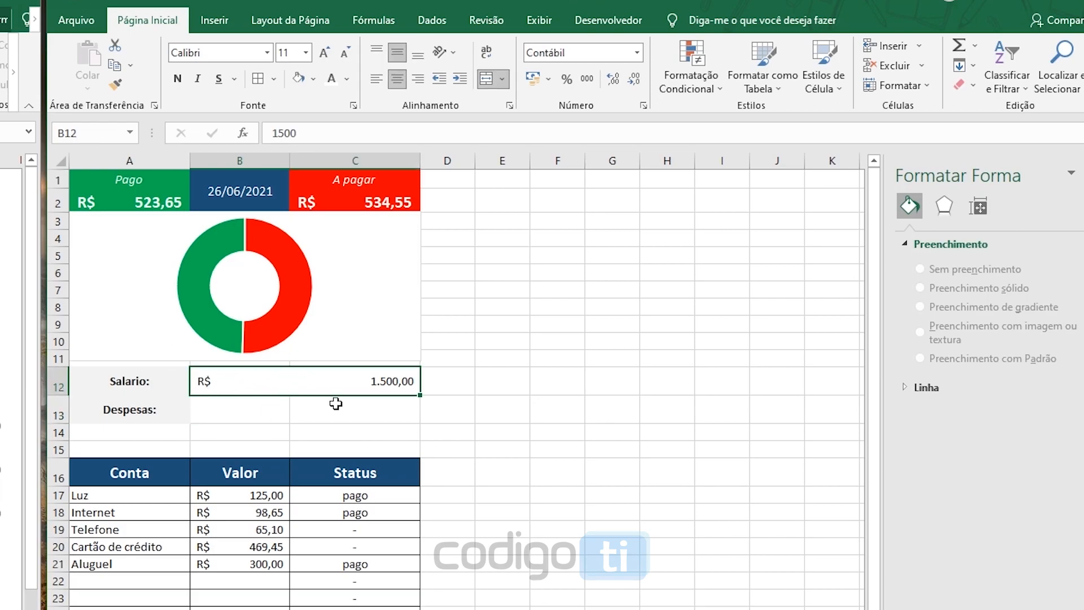
{"action": "left_click_drag", "start_coordinate": [421, 399], "coordinate": [411, 416]}
{"action": "double_click", "coordinate": [368, 410]}
{"action": "left_click_drag", "start_coordinate": [345, 410], "coordinate": [245, 411]}
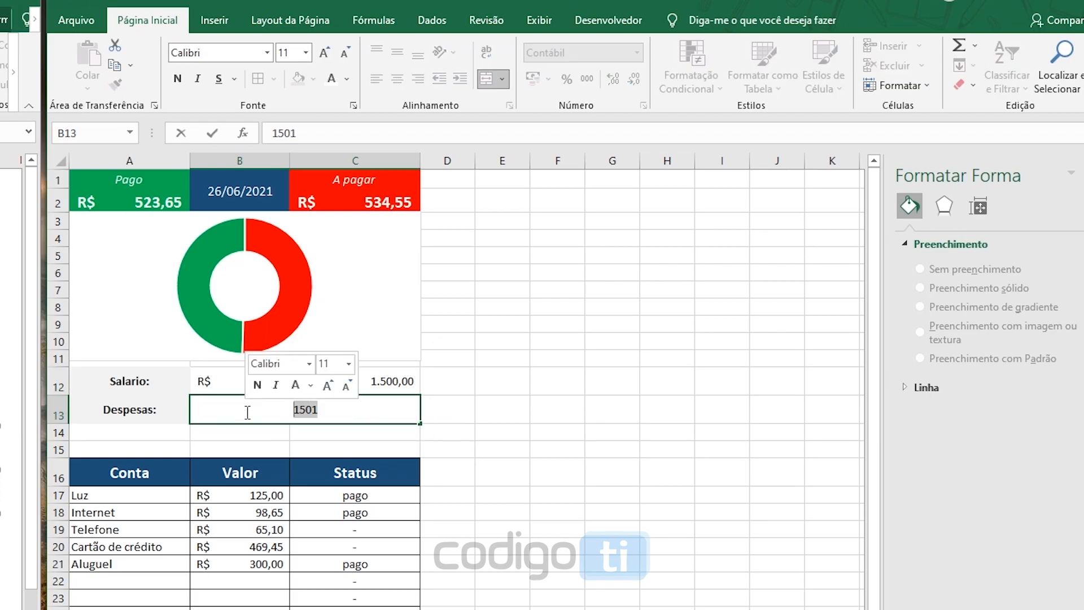
{"action": "key", "text": "BackSpace"}
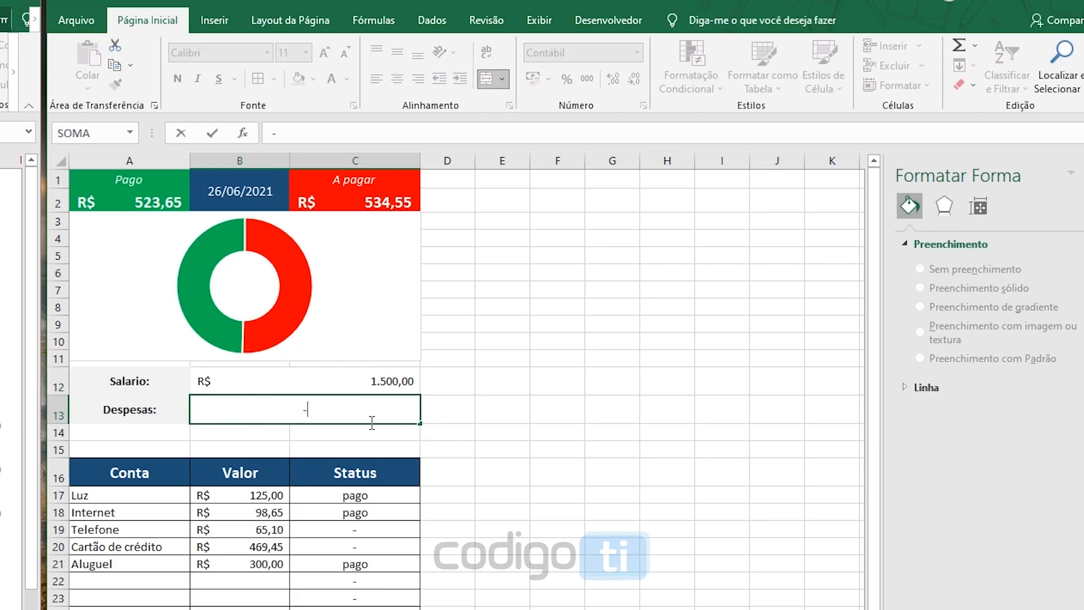
Total the expenses beside "Despesas:" with the formula =SOMA(B16:B30)
{"action": "type", "text": "=soma("}
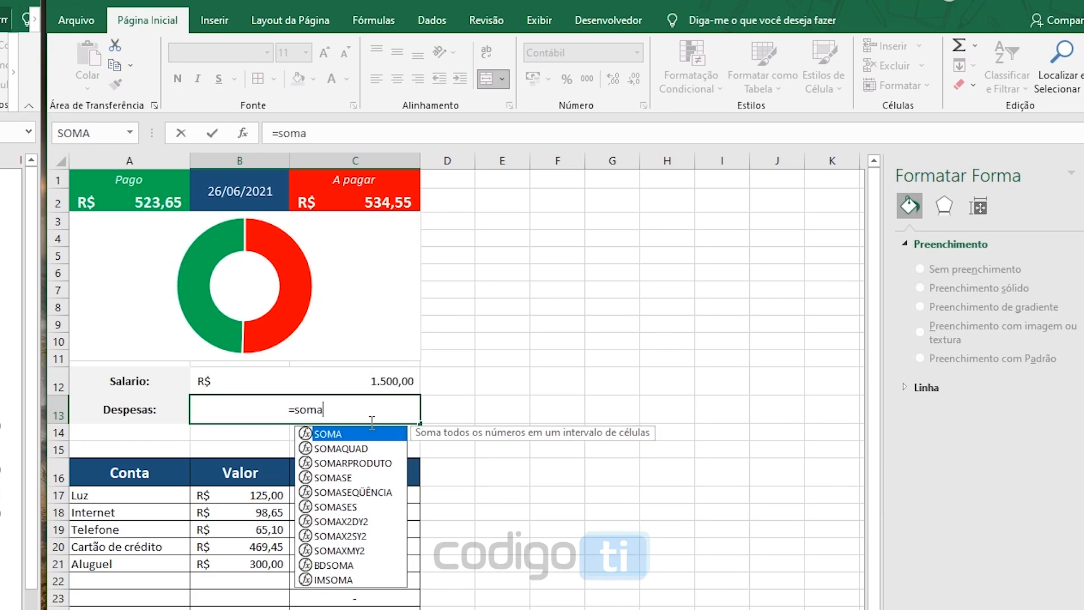
{"action": "scroll", "coordinate": [76, 429], "scroll_direction": "down", "scroll_amount": 2}
{"action": "left_click_drag", "start_coordinate": [240, 364], "coordinate": [236, 604]}
{"action": "type", "text": ")"}
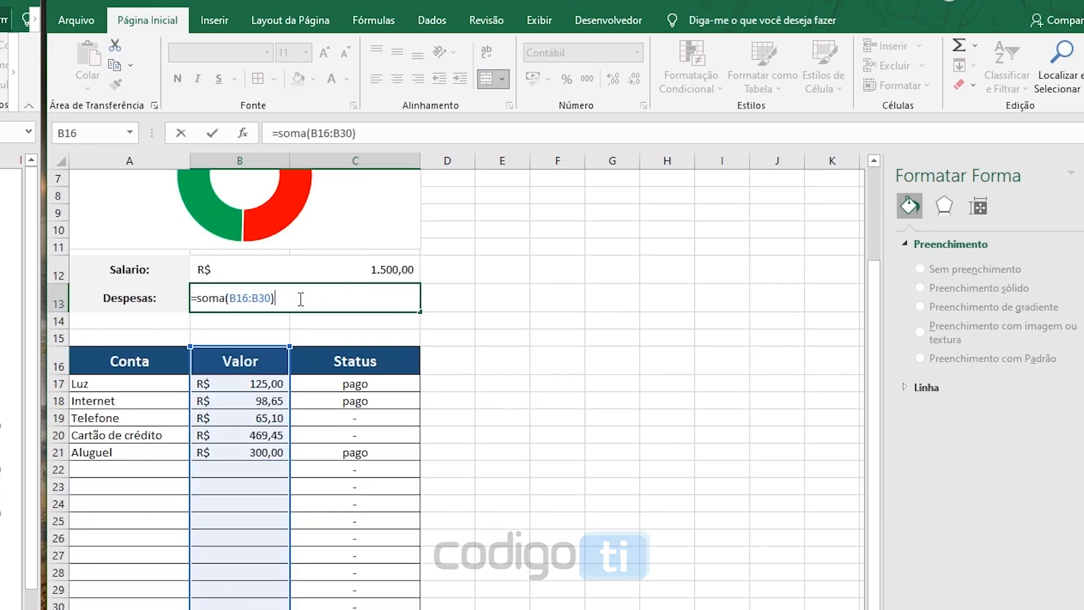
{"action": "key", "text": "Return"}
{"action": "scroll", "coordinate": [298, 300], "scroll_direction": "up", "scroll_amount": 2}
{"action": "left_click", "coordinate": [336, 418]}
{"action": "scroll", "coordinate": [327, 403], "scroll_direction": "down", "scroll_amount": 2}
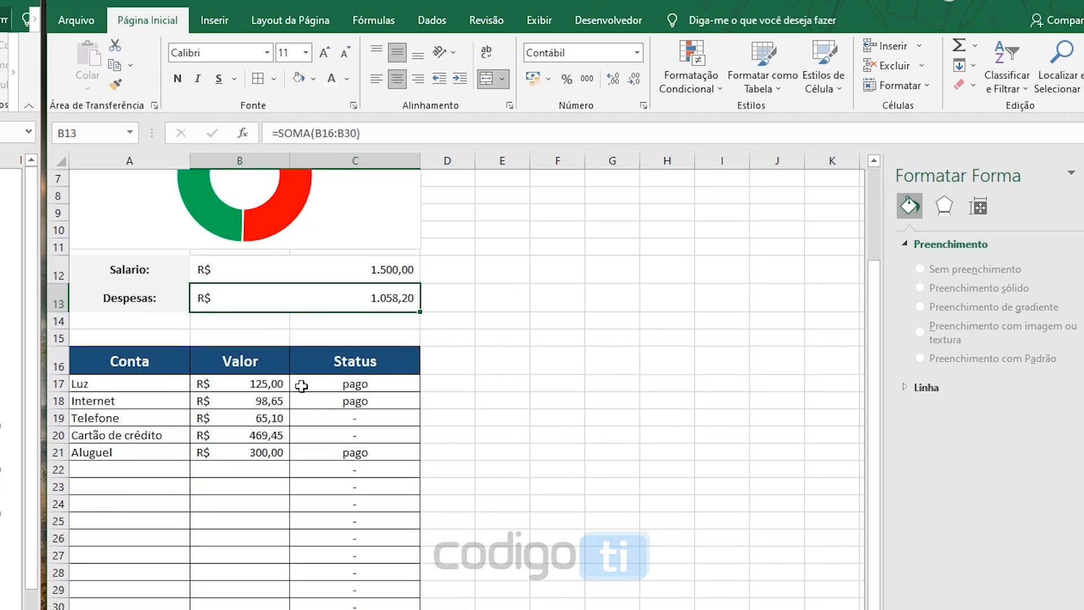
{"action": "scroll", "coordinate": [297, 434], "scroll_direction": "up", "scroll_amount": 2}
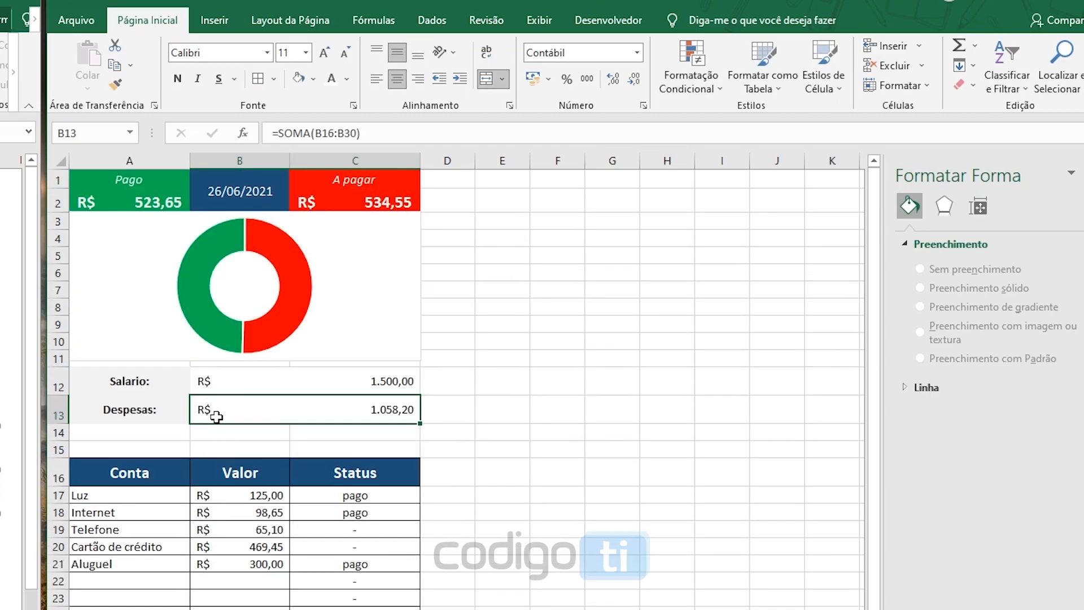
Increase the height of row 14 to make room for a chart above the bill table
{"action": "left_click_drag", "start_coordinate": [62, 440], "coordinate": [62, 491]}
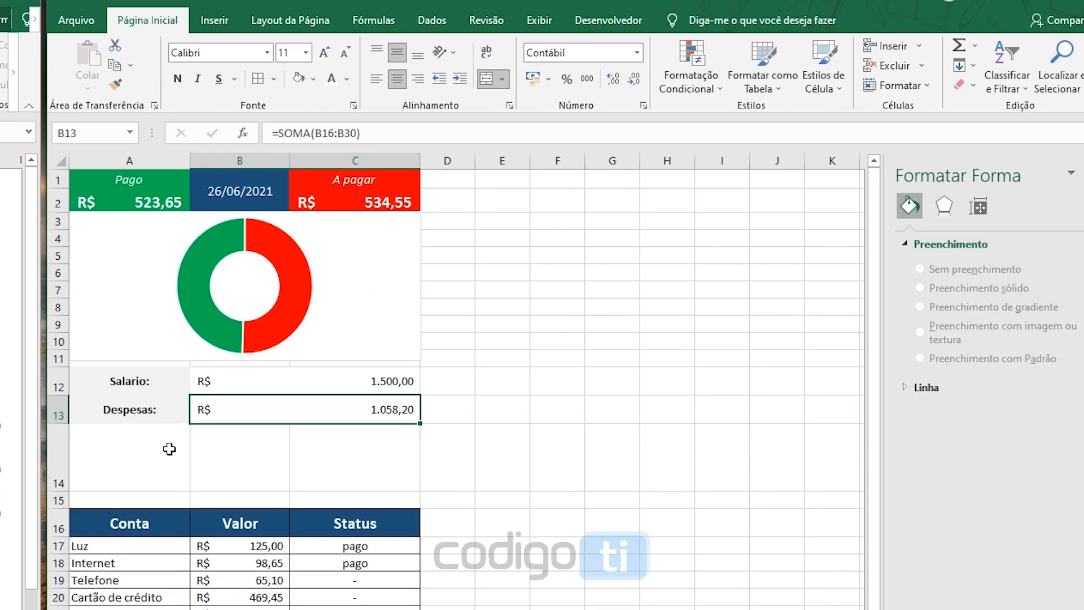
{"action": "left_click_drag", "start_coordinate": [150, 448], "coordinate": [320, 458]}
{"action": "left_click_drag", "start_coordinate": [62, 491], "coordinate": [63, 496]}
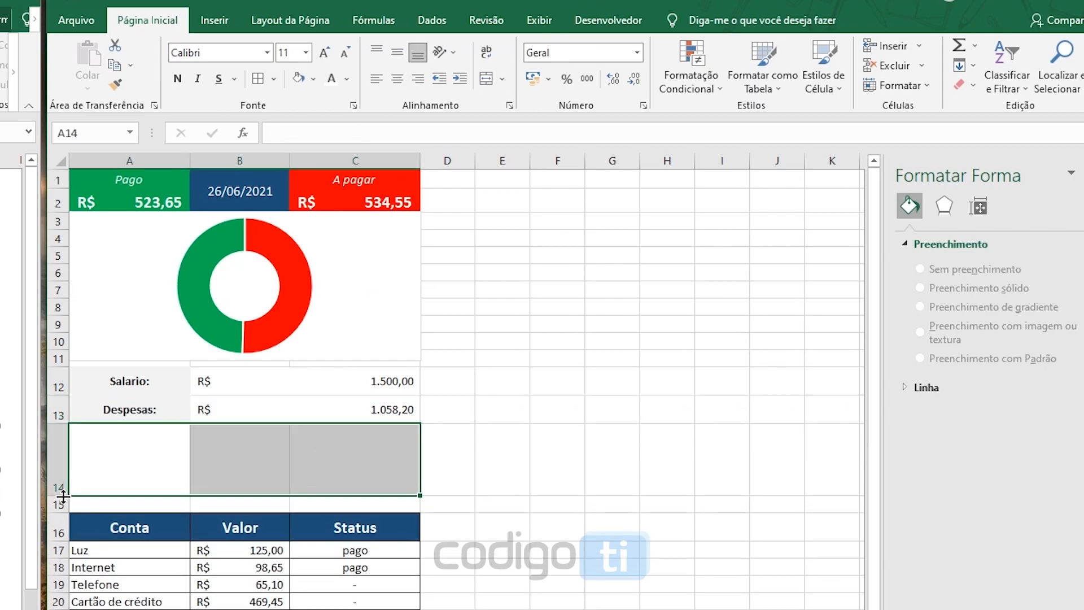
Insert a 3-D clustered bar chart based on the salary and expenses values in B12:C13
{"action": "left_click_drag", "start_coordinate": [271, 381], "coordinate": [300, 400]}
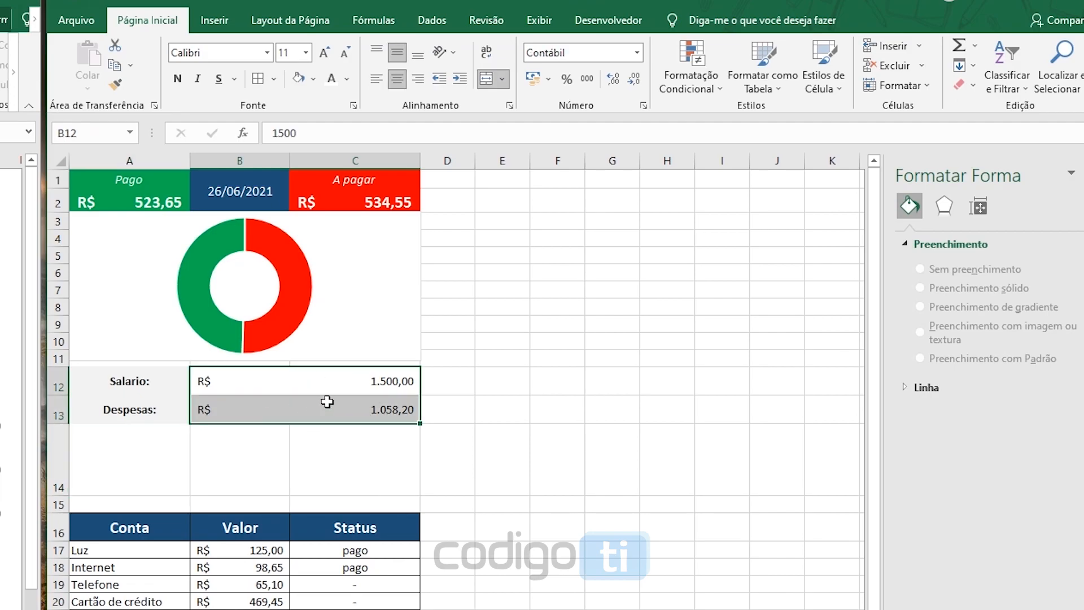
{"action": "left_click", "coordinate": [218, 26]}
{"action": "left_click", "coordinate": [414, 86]}
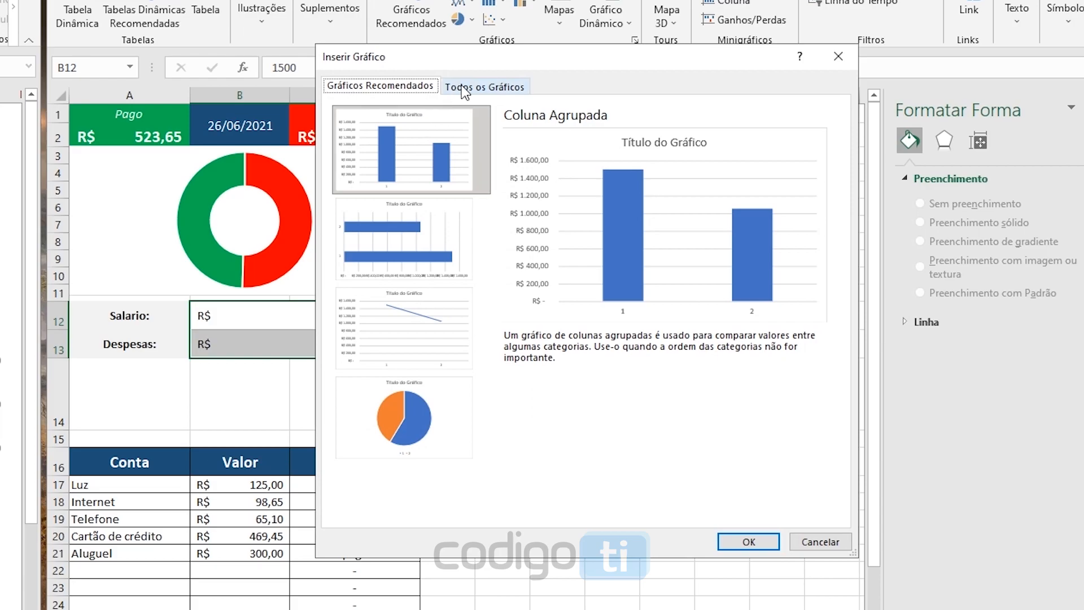
{"action": "left_click", "coordinate": [481, 88]}
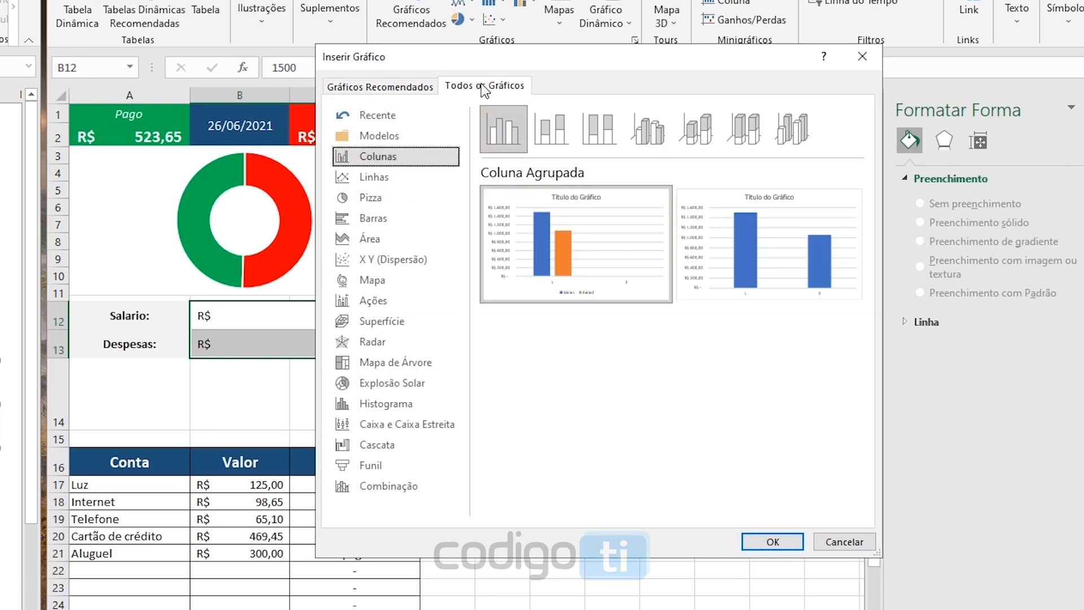
{"action": "left_click", "coordinate": [375, 220]}
{"action": "mouse_move", "coordinate": [590, 257]}
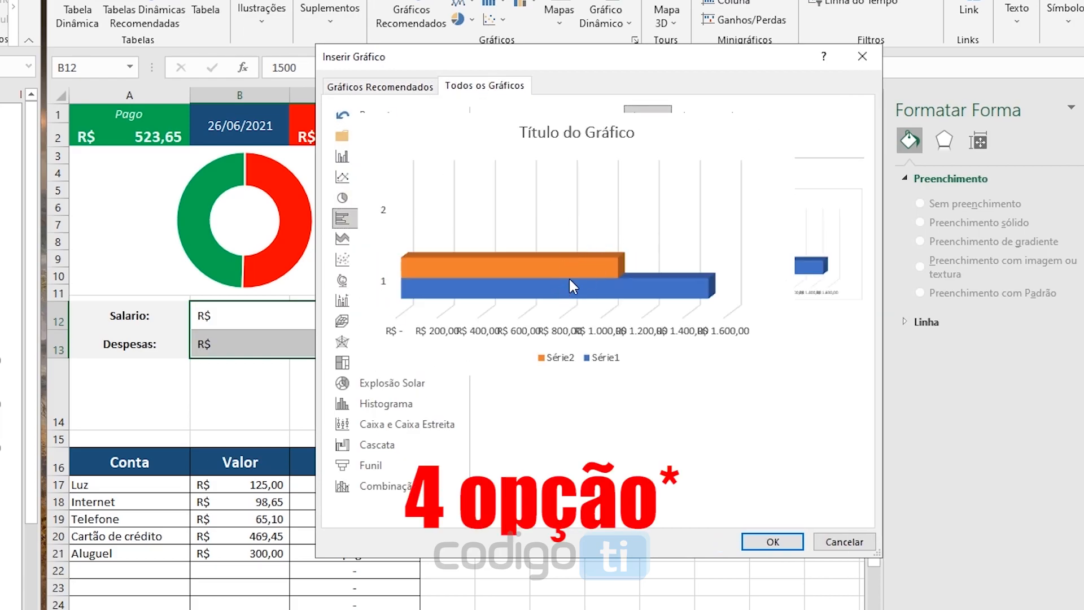
{"action": "left_click", "coordinate": [771, 542]}
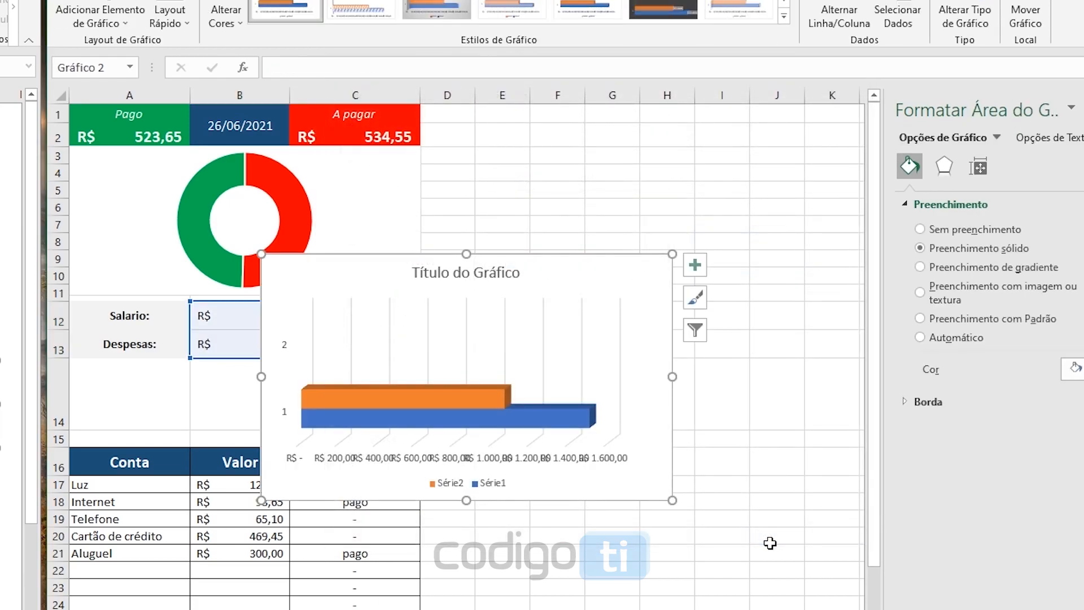
Remove the title, the vertical axis labels and the legend from the new bar chart
{"action": "left_click_drag", "start_coordinate": [522, 257], "coordinate": [552, 239]}
{"action": "left_click", "coordinate": [531, 257]}
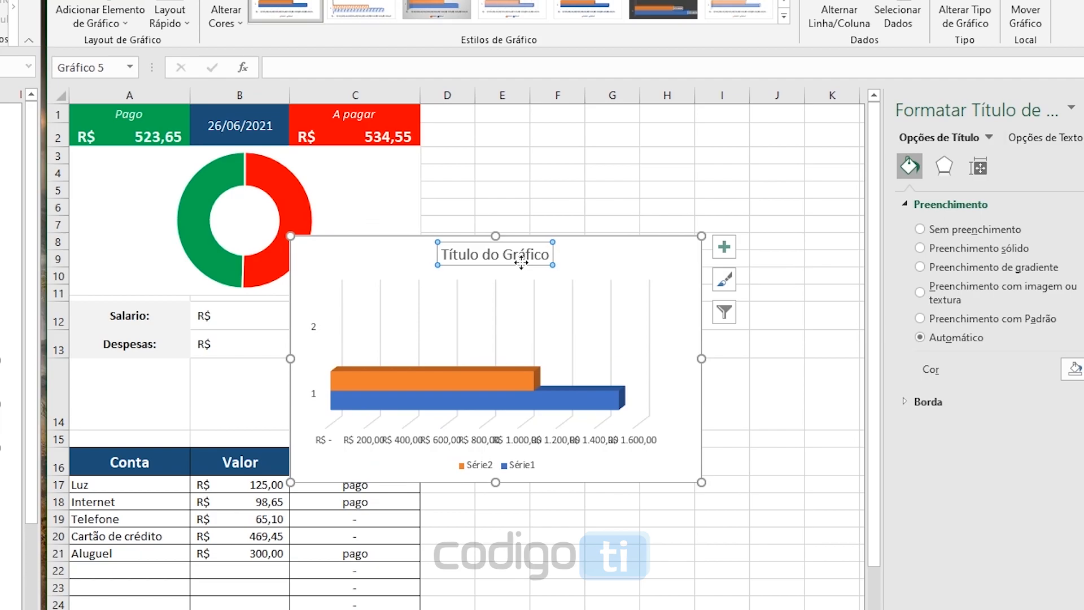
{"action": "key", "text": "Delete"}
{"action": "left_click", "coordinate": [309, 300]}
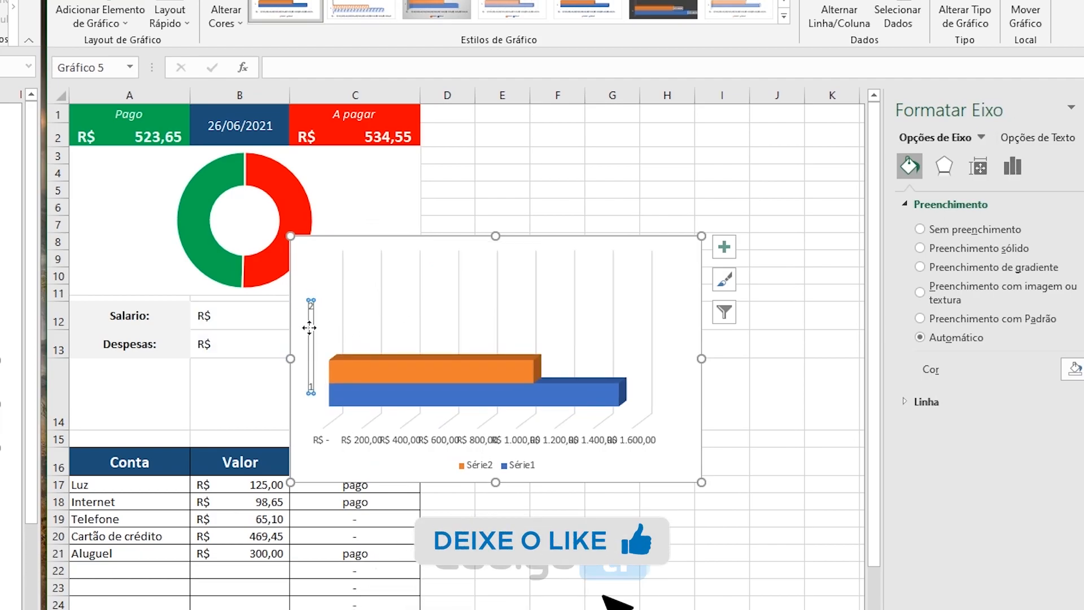
{"action": "key", "text": "Delete"}
{"action": "left_click", "coordinate": [504, 472]}
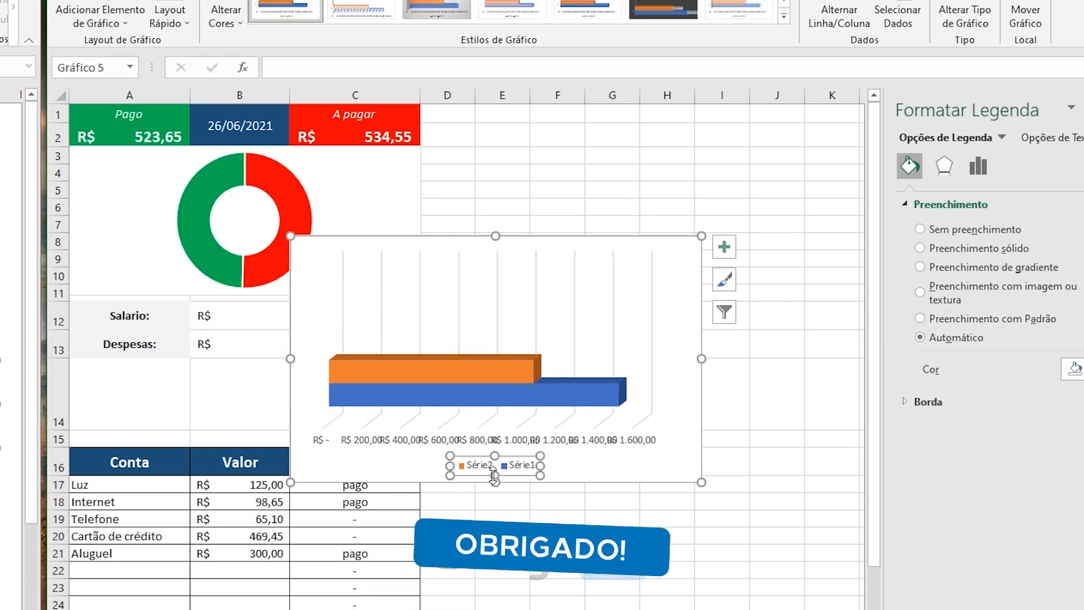
{"action": "key", "text": "Delete"}
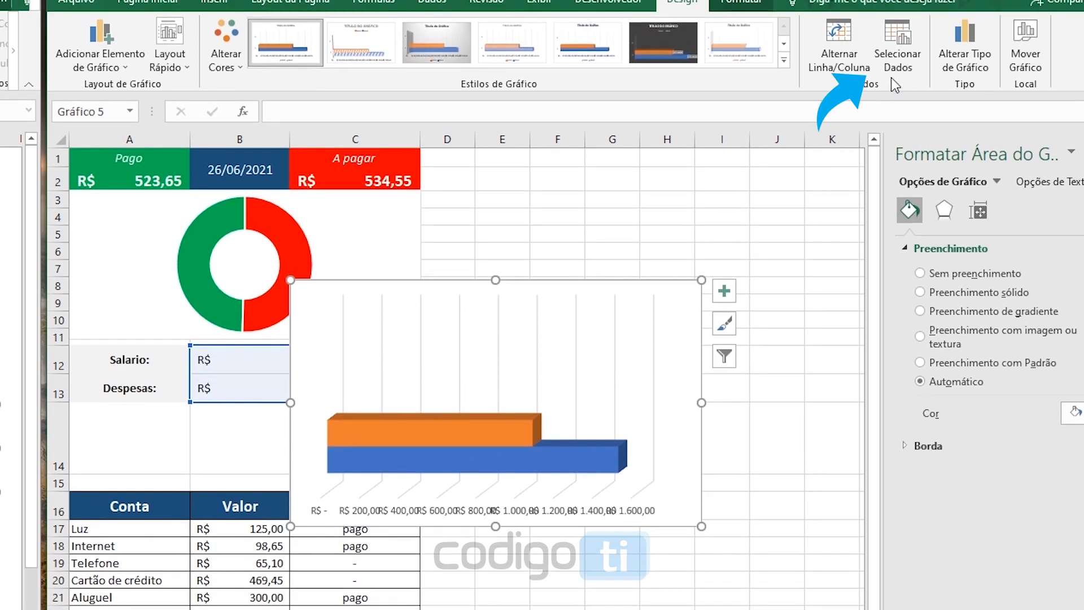
Exclude category 2 from the bar chart's horizontal axis labels in its data source
{"action": "left_click", "coordinate": [897, 54]}
{"action": "left_click_drag", "start_coordinate": [636, 217], "coordinate": [635, 217]}
{"action": "left_click", "coordinate": [611, 373]}
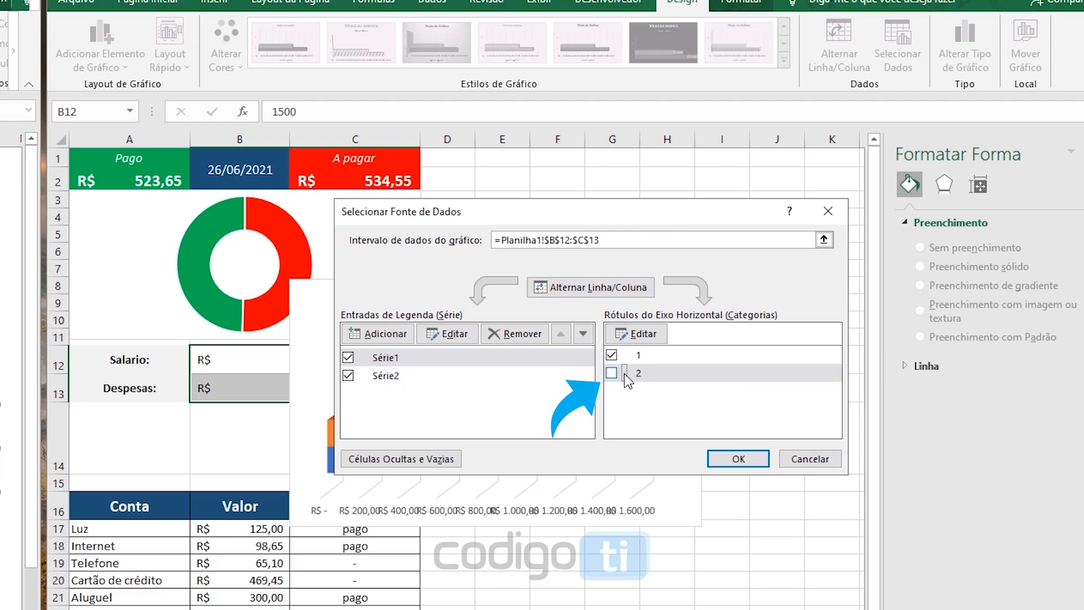
{"action": "left_click", "coordinate": [764, 466]}
Move and resize the bar chart to fit across columns A to C between the Despesas row and the table header
{"action": "left_click_drag", "start_coordinate": [427, 291], "coordinate": [558, 358]}
{"action": "left_click_drag", "start_coordinate": [55, 477], "coordinate": [54, 489]}
{"action": "left_click_drag", "start_coordinate": [496, 358], "coordinate": [158, 404]}
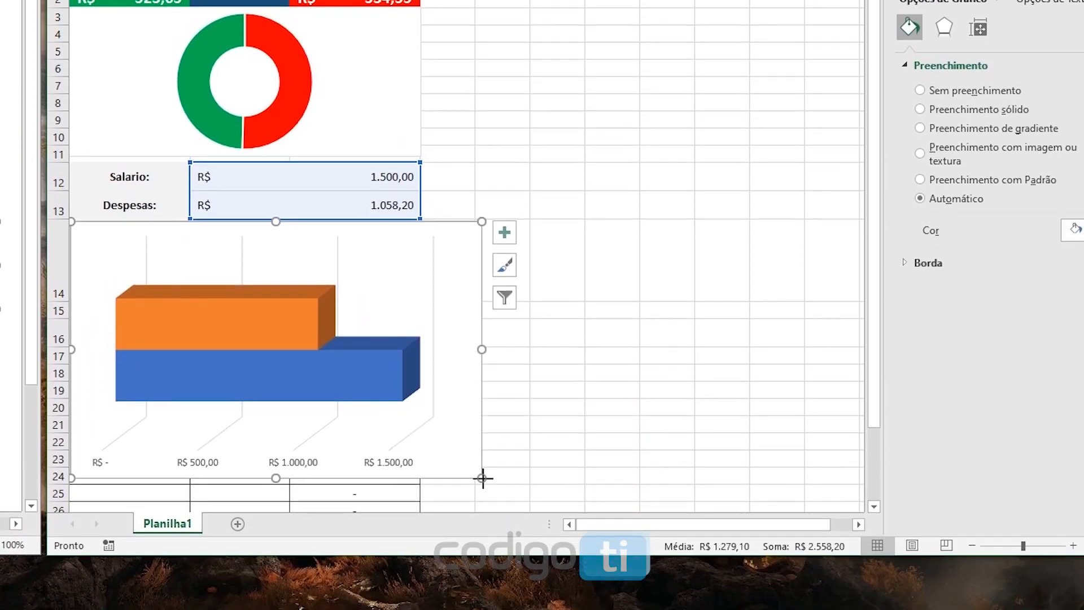
{"action": "left_click_drag", "start_coordinate": [482, 609], "coordinate": [424, 586]}
{"action": "left_click_drag", "start_coordinate": [250, 412], "coordinate": [252, 319]}
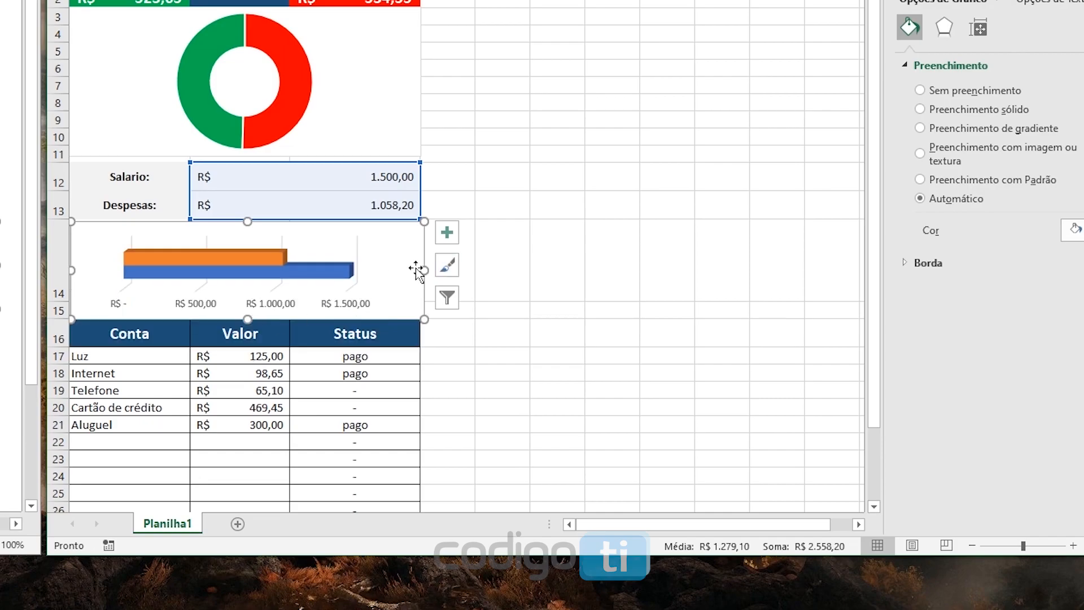
{"action": "left_click_drag", "start_coordinate": [425, 269], "coordinate": [419, 269]}
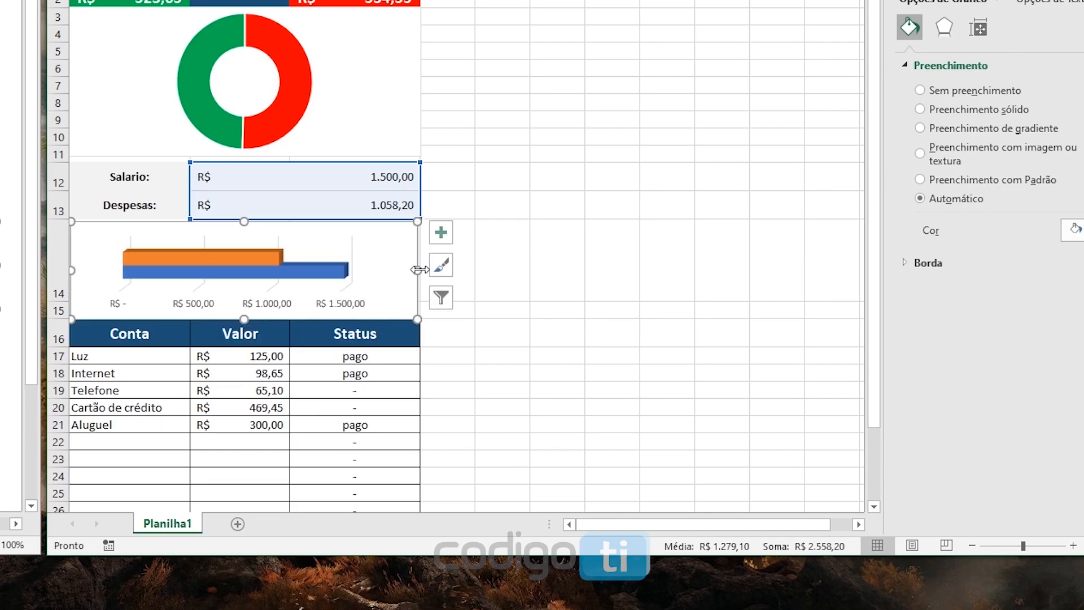
Fill the bar chart's salary series with standard green and its expenses series with standard red
{"action": "left_click", "coordinate": [289, 276]}
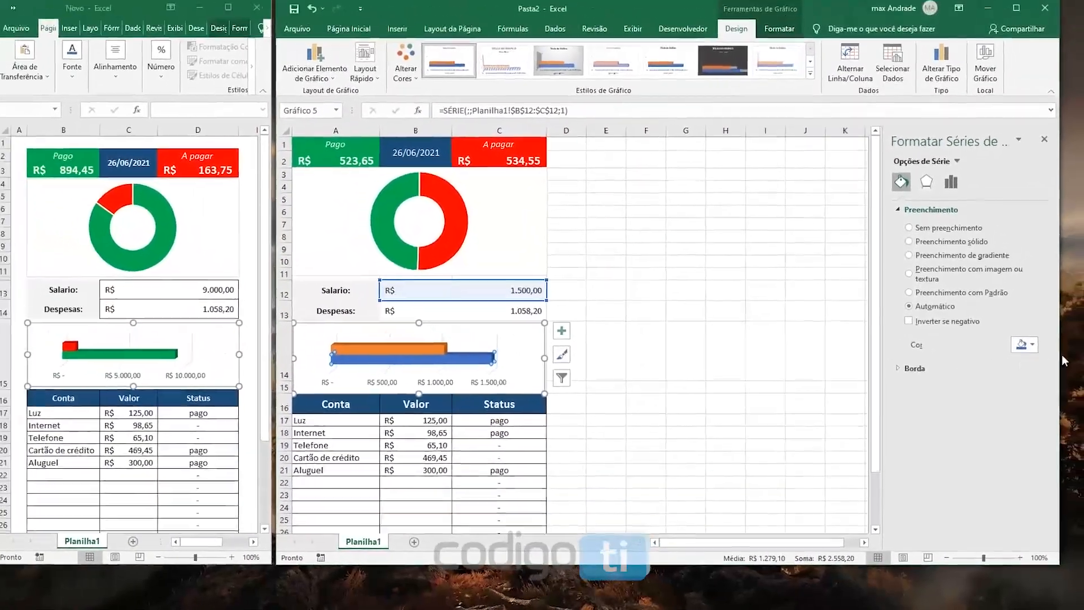
{"action": "left_click", "coordinate": [1022, 344]}
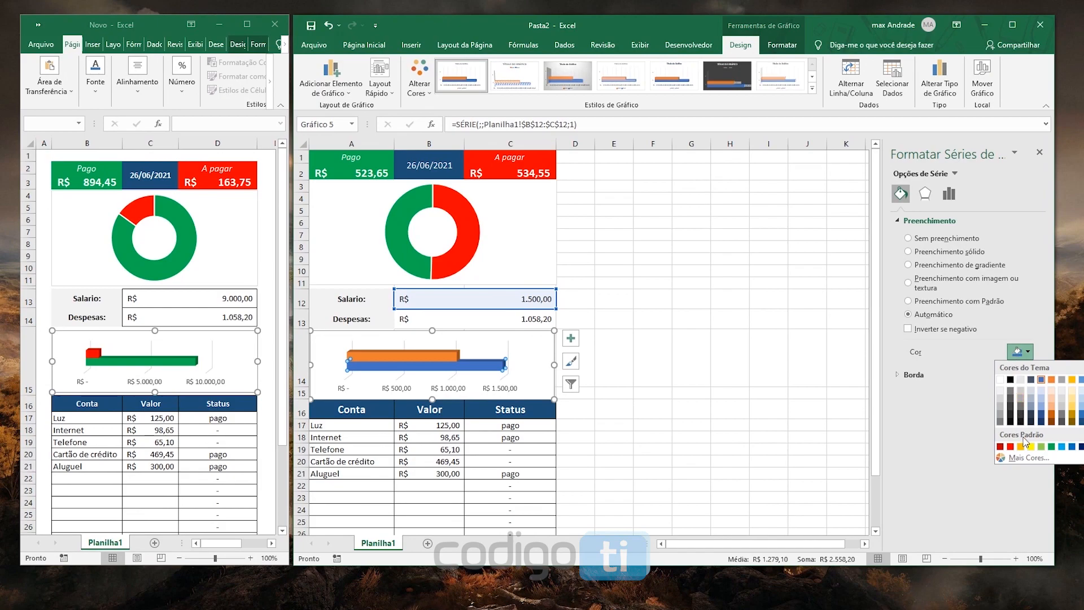
{"action": "left_click", "coordinate": [1051, 446]}
{"action": "left_click", "coordinate": [439, 357]}
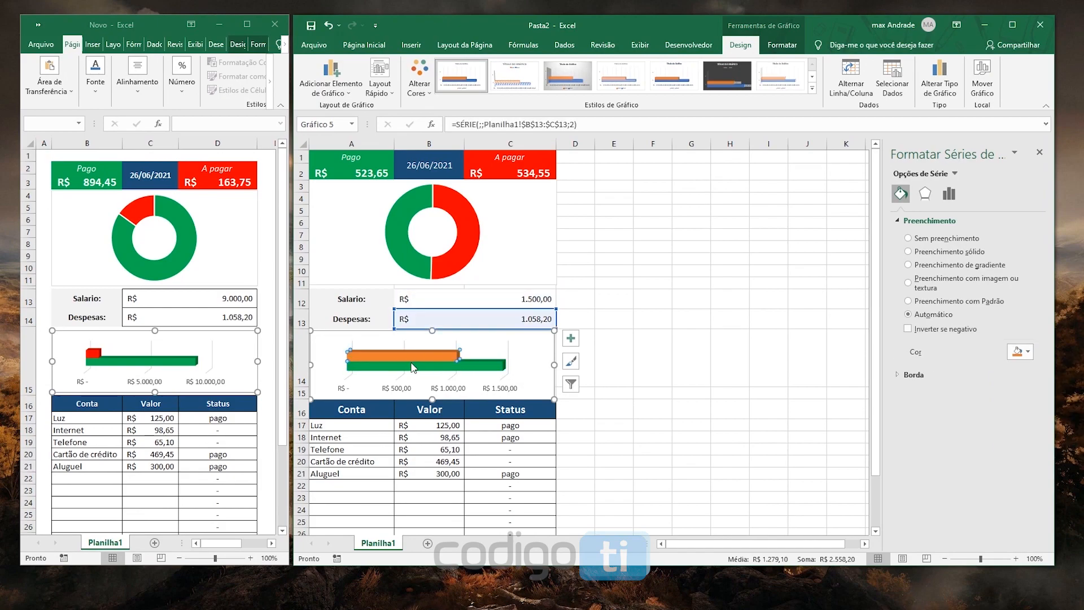
{"action": "left_click", "coordinate": [1028, 352]}
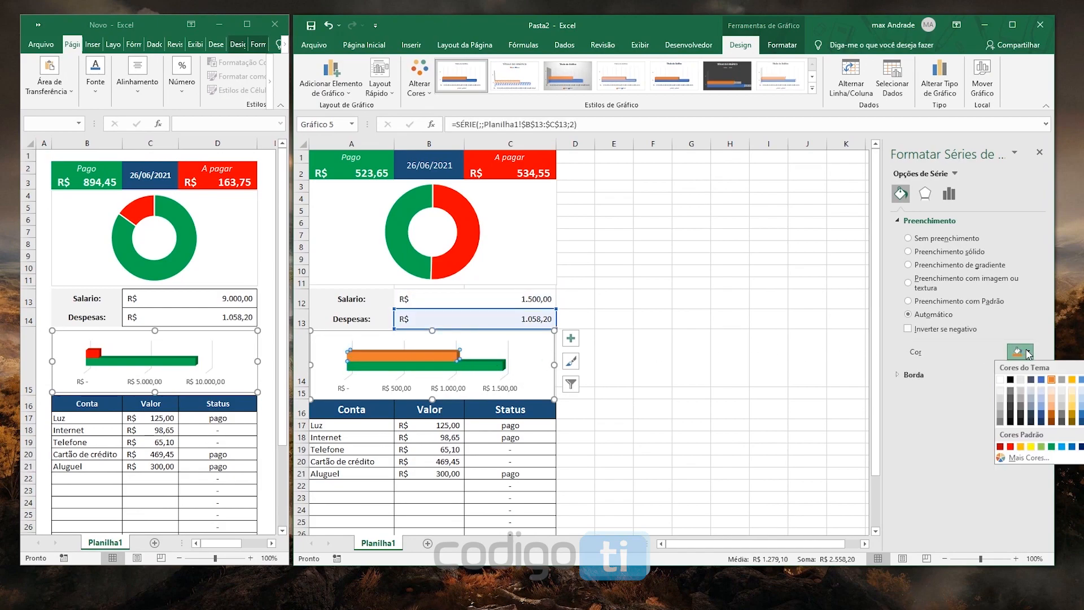
{"action": "left_click", "coordinate": [1010, 446]}
{"action": "left_click", "coordinate": [768, 271]}
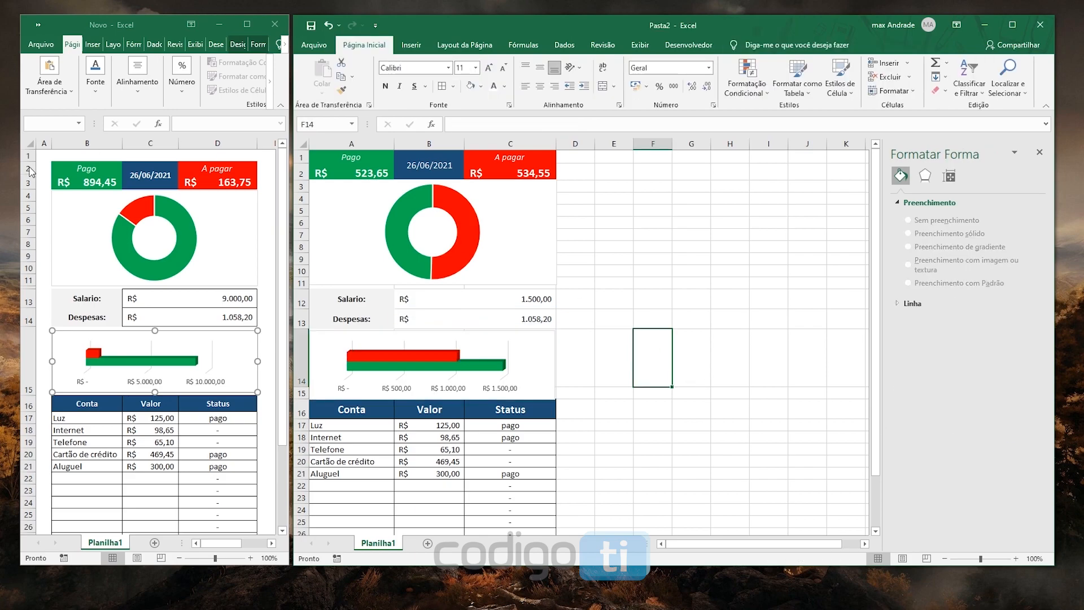
Insert an empty column before column A and an empty row above row 1 as margins
{"action": "left_click", "coordinate": [359, 145]}
{"action": "right_click", "coordinate": [346, 145]}
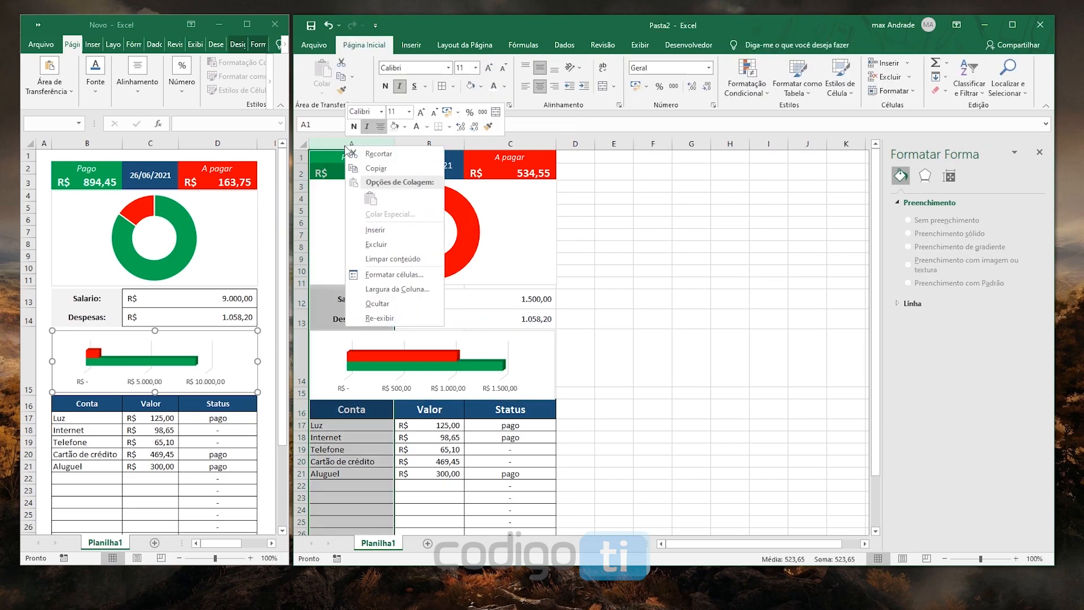
{"action": "left_click", "coordinate": [375, 230]}
{"action": "right_click", "coordinate": [300, 158]}
{"action": "left_click", "coordinate": [329, 242]}
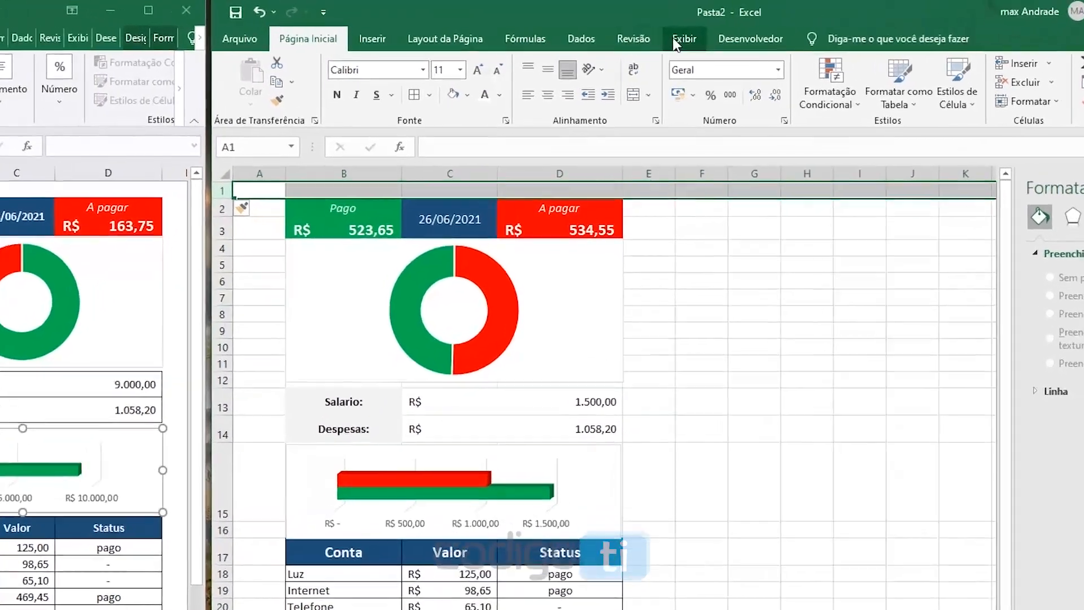
Hide the sheet's gridlines and check the overall layout
{"action": "left_click", "coordinate": [642, 45]}
{"action": "left_click", "coordinate": [538, 112]}
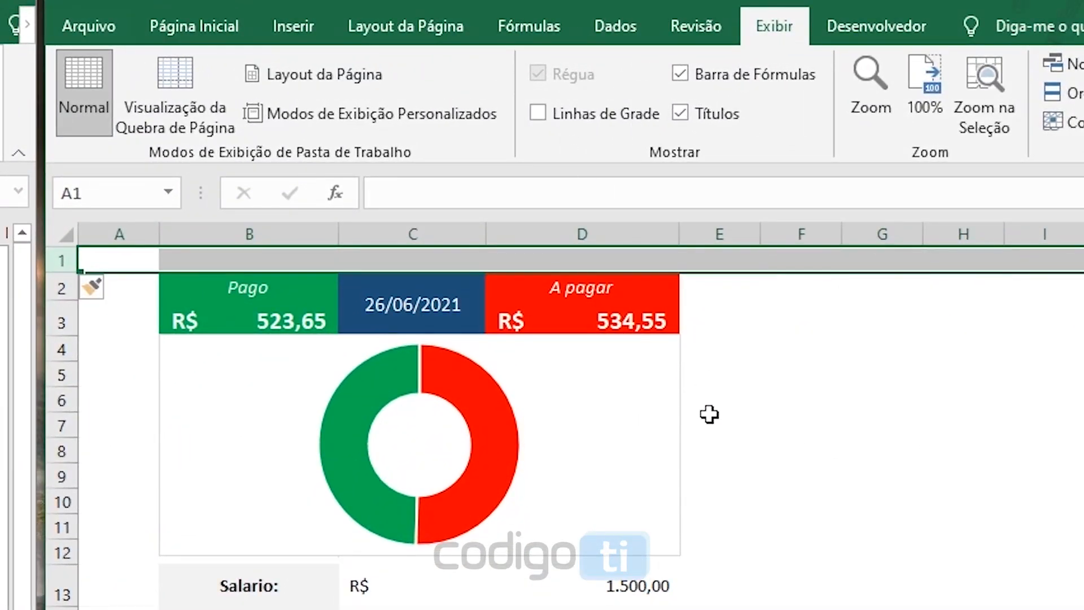
{"action": "left_click", "coordinate": [782, 452]}
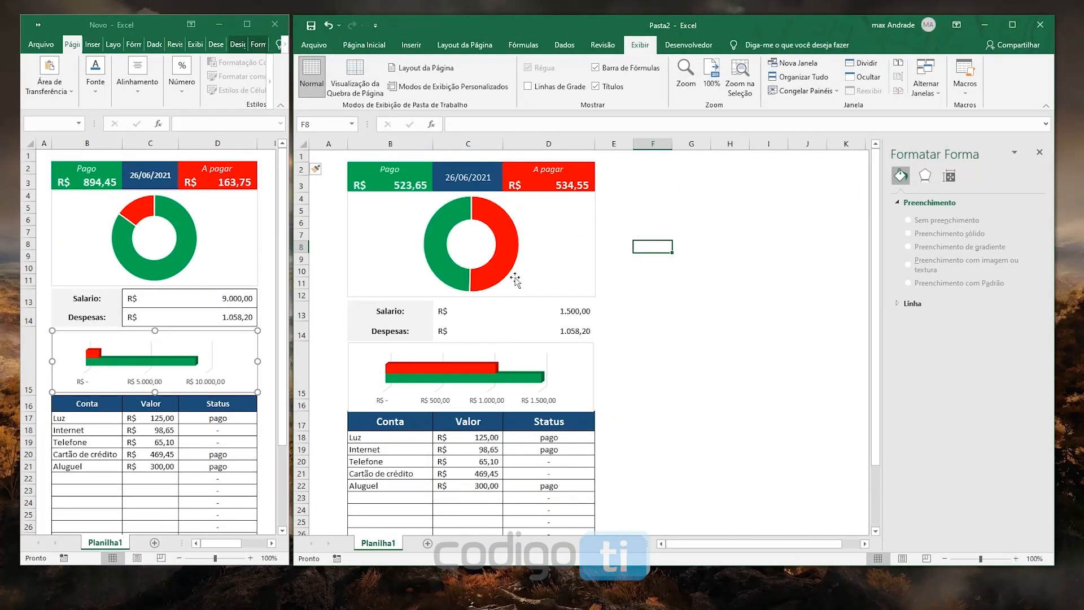
{"action": "scroll", "coordinate": [515, 279], "scroll_direction": "down", "scroll_amount": 4}
{"action": "scroll", "coordinate": [525, 305], "scroll_direction": "up", "scroll_amount": 4}
Set the status of the "Cartão de crédito" bill to "pago"
{"action": "left_click", "coordinate": [553, 474]}
{"action": "left_click", "coordinate": [601, 473]}
{"action": "left_click", "coordinate": [581, 485]}
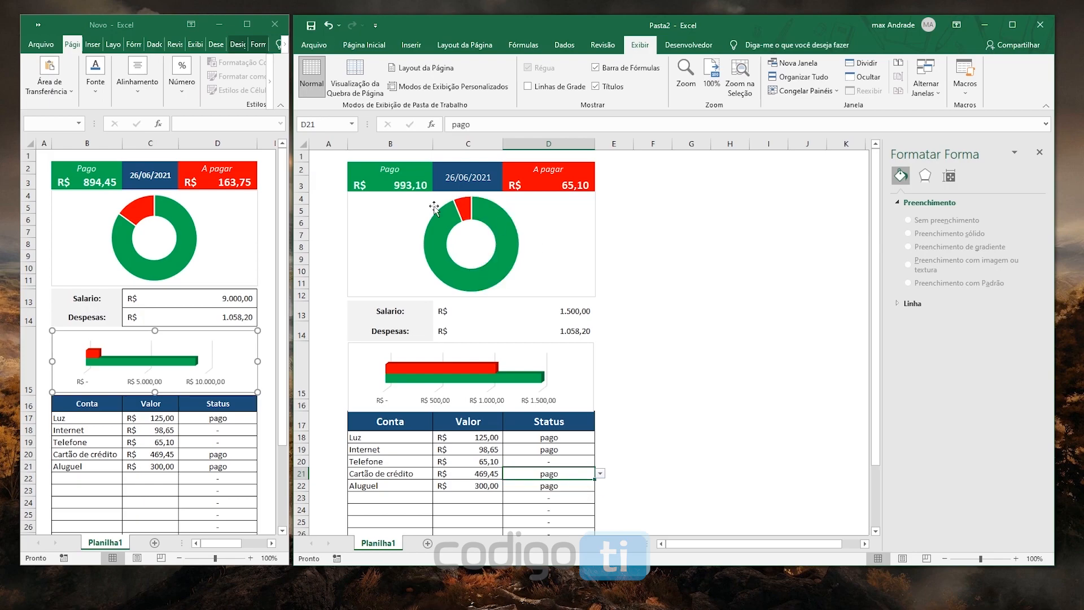
Change the value beside "Salario:" to 2.000
{"action": "left_click", "coordinate": [552, 308]}
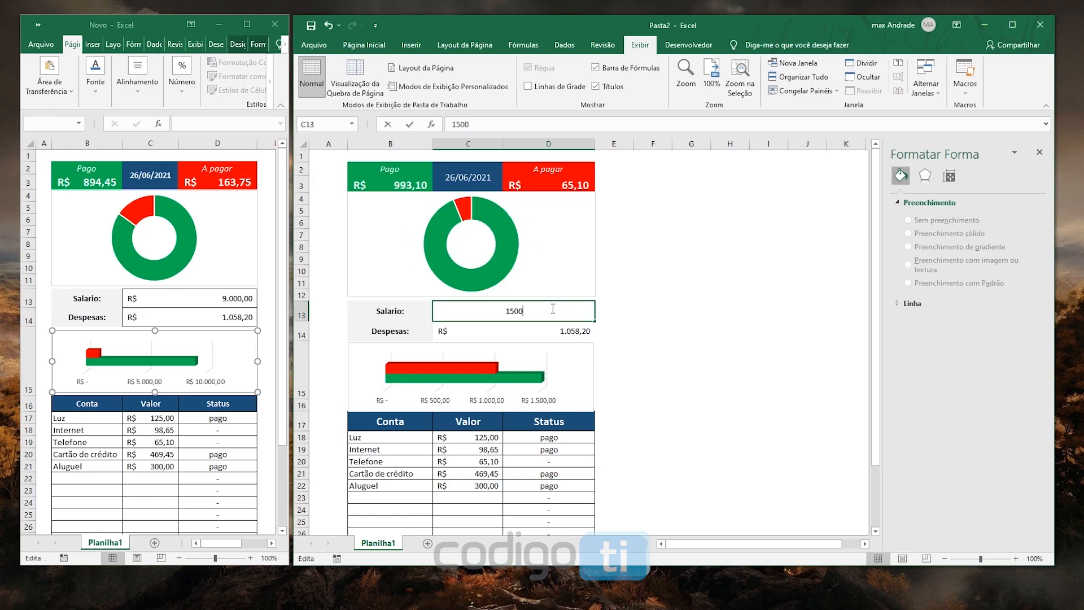
{"action": "left_click_drag", "start_coordinate": [553, 308], "coordinate": [458, 303]}
{"action": "type", "text": "2.000"}
{"action": "key", "text": "Return"}
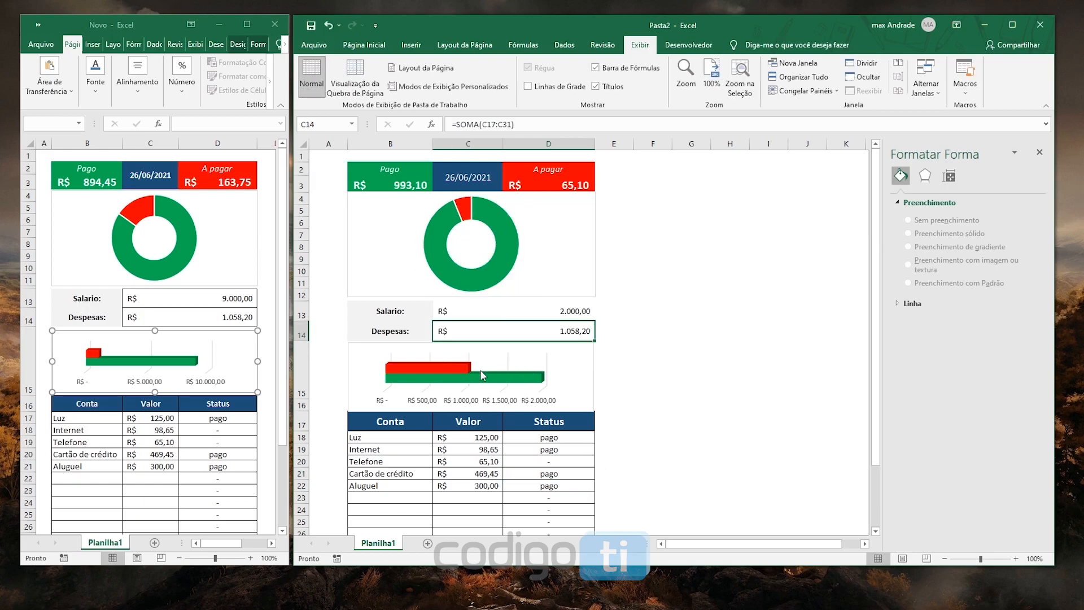